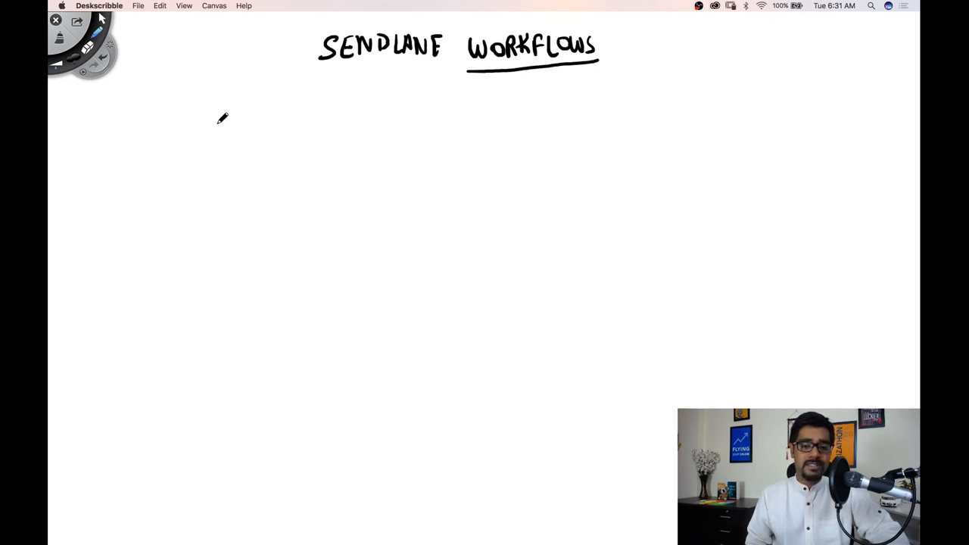
Sketch a workflow diagram with an EVENT box whose arrows branch to further connected boxes
mouse_move(224, 119)
mouse_down()
mouse_move(186, 120)
mouse_move(212, 181)
mouse_move(248, 117)
mouse_move(189, 109)
mouse_move(239, 87)
mouse_up()
mouse_move(264, 149)
mouse_down()
mouse_move(296, 127)
mouse_move(304, 137)
mouse_move(287, 166)
mouse_move(322, 182)
mouse_up()
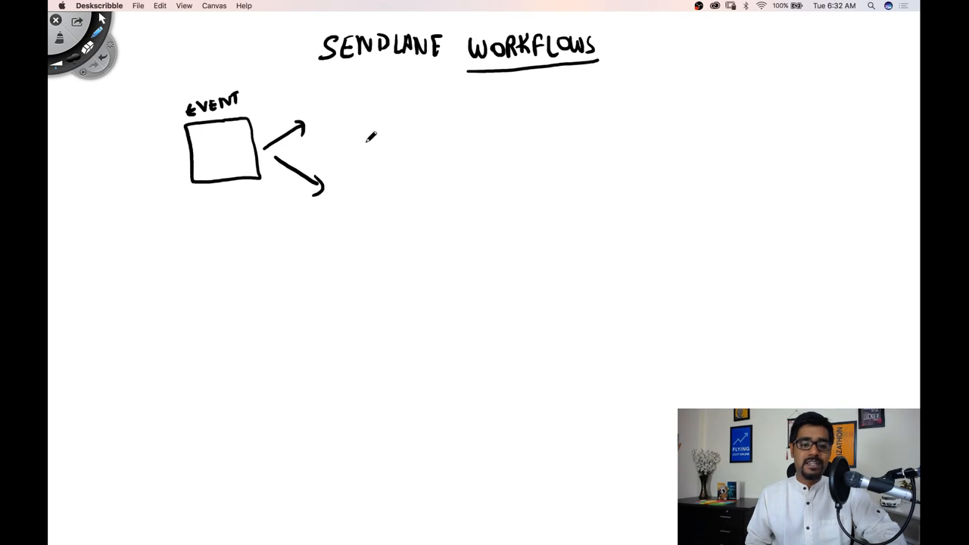
mouse_move(357, 93)
mouse_down()
mouse_move(325, 110)
mouse_move(369, 108)
mouse_up()
mouse_move(374, 172)
mouse_down()
mouse_move(342, 204)
mouse_move(389, 170)
mouse_up()
drag(379, 214, 379, 233)
mouse_move(372, 224)
mouse_down()
mouse_move(387, 224)
mouse_move(424, 295)
mouse_move(423, 244)
mouse_move(473, 266)
mouse_up()
drag(465, 259, 464, 275)
mouse_move(532, 218)
mouse_down()
mouse_move(500, 218)
mouse_move(557, 242)
mouse_move(534, 220)
mouse_up()
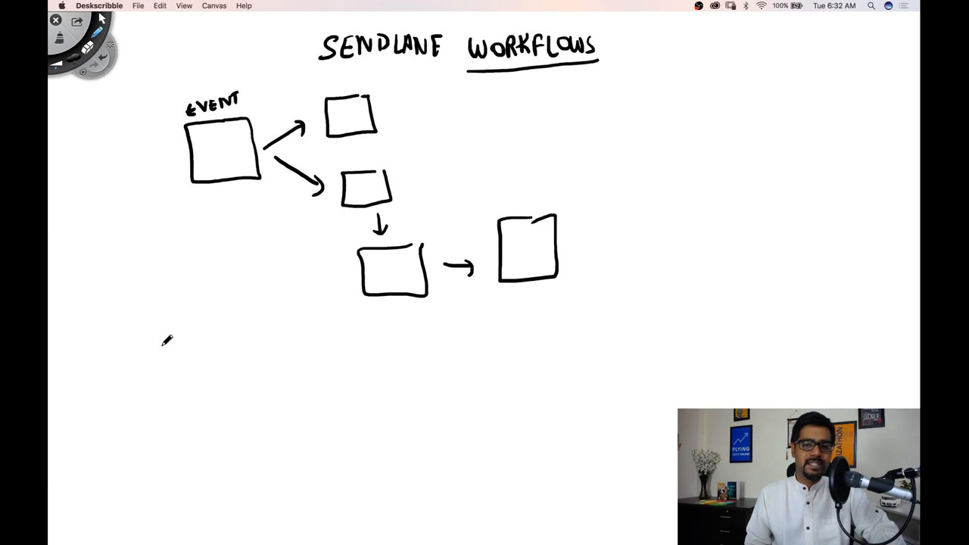
Write the lines "DOer Leads → SL List (leads)" and "DOers → SL List (MEMBERS)" below the diagram, underlining DOers and MEMBERS
mouse_move(143, 350)
mouse_down()
mouse_move(177, 346)
mouse_move(194, 357)
mouse_move(240, 342)
mouse_move(230, 351)
mouse_move(289, 353)
mouse_move(317, 340)
mouse_move(321, 350)
mouse_move(375, 352)
mouse_move(408, 330)
mouse_move(428, 338)
mouse_move(439, 323)
mouse_up()
drag(156, 393, 156, 411)
mouse_move(150, 396)
mouse_down()
mouse_move(227, 393)
mouse_move(239, 413)
mouse_move(155, 437)
mouse_up()
mouse_move(277, 397)
mouse_down()
mouse_move(370, 380)
mouse_move(383, 391)
mouse_move(409, 374)
mouse_move(425, 407)
mouse_up()
mouse_move(439, 395)
mouse_down()
mouse_move(481, 377)
mouse_move(528, 376)
mouse_move(526, 386)
mouse_up()
mouse_move(532, 345)
mouse_down()
mouse_move(539, 389)
mouse_move(451, 412)
mouse_up()
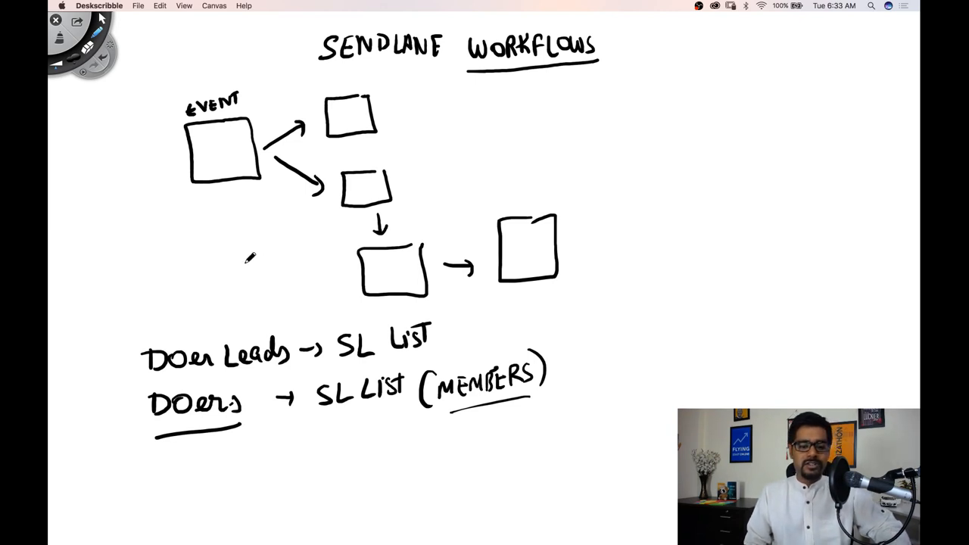
mouse_move(459, 317)
mouse_down()
mouse_move(452, 345)
mouse_move(530, 296)
mouse_move(543, 327)
mouse_up()
drag(547, 288, 534, 341)
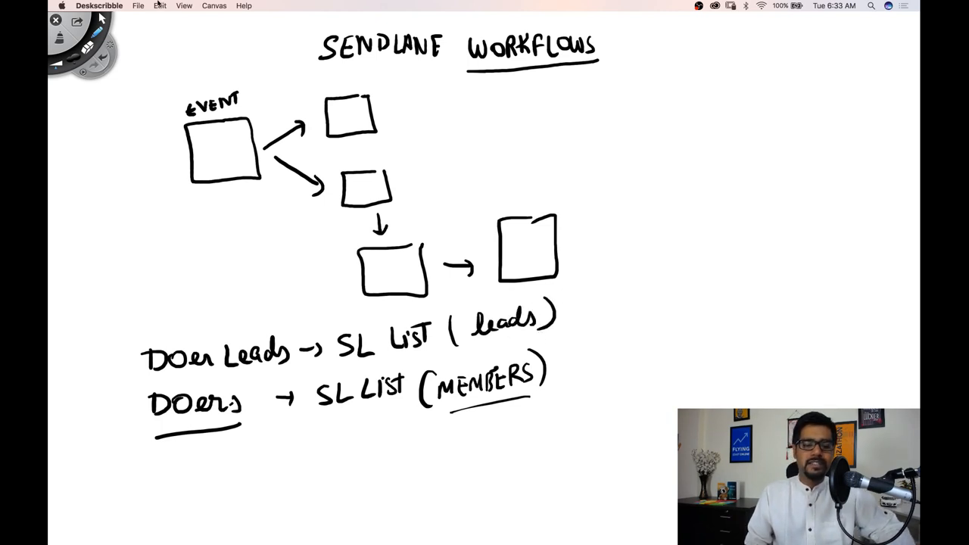
Add a tick beside the leads line, a curved arrow linking it to DOers, and two arrows pointing down onto it
drag(77, 352, 117, 333)
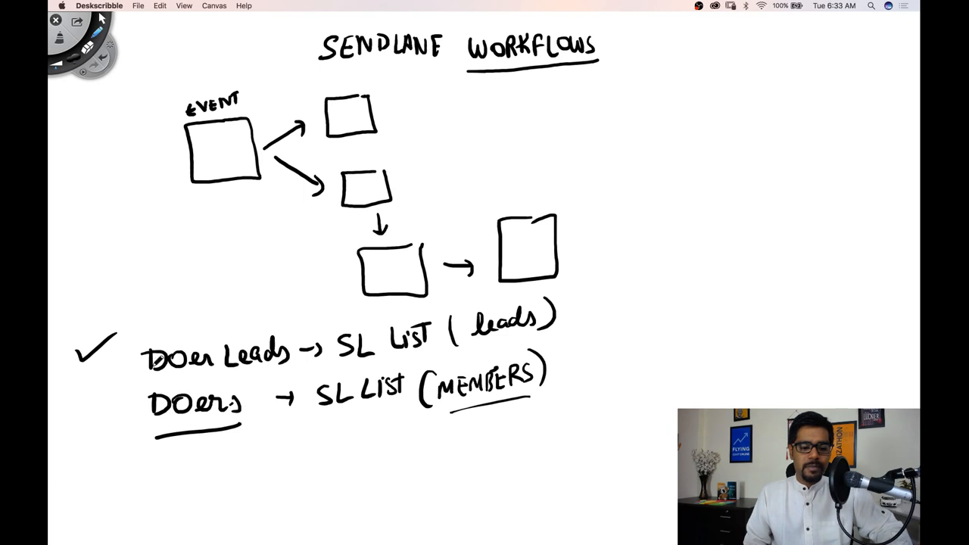
mouse_move(136, 355)
mouse_down()
mouse_move(118, 382)
mouse_move(146, 403)
mouse_move(139, 412)
mouse_up()
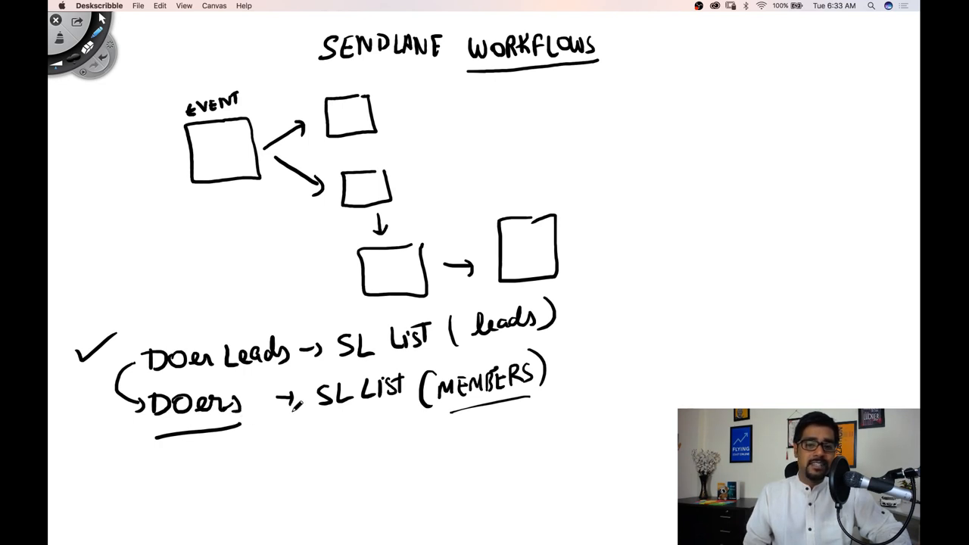
drag(274, 297, 257, 316)
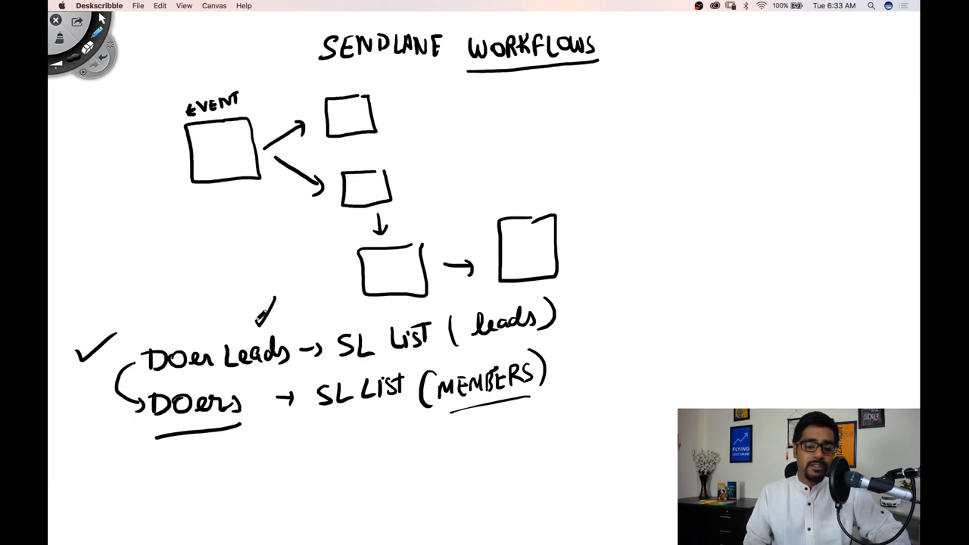
mouse_move(181, 301)
mouse_down()
mouse_move(202, 333)
mouse_move(210, 318)
mouse_up()
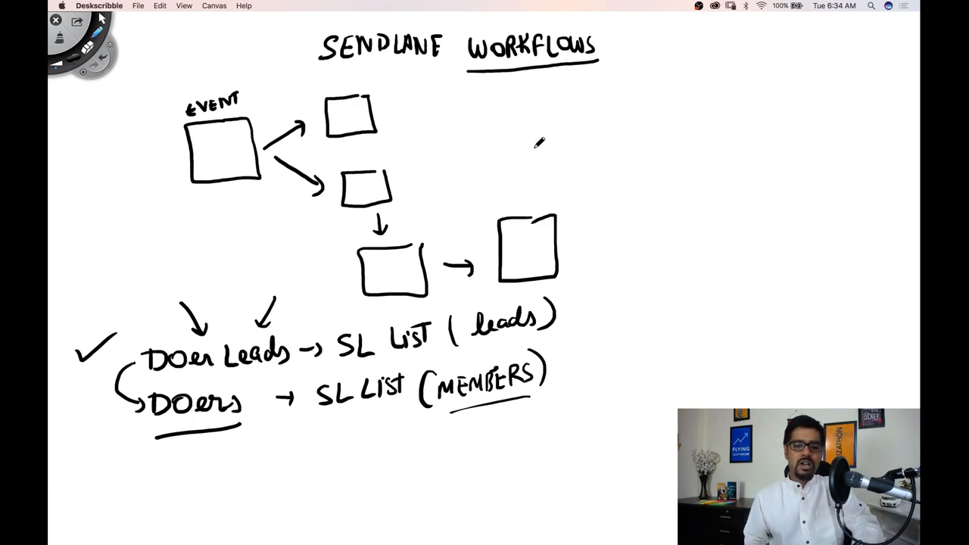
Draw a vertical divider and write the underlined heading MARKETING AUTOMATION to the right of the diagram
drag(587, 102, 603, 354)
mouse_move(615, 103)
mouse_down()
mouse_move(664, 106)
mouse_move(690, 91)
mouse_move(733, 108)
mouse_up()
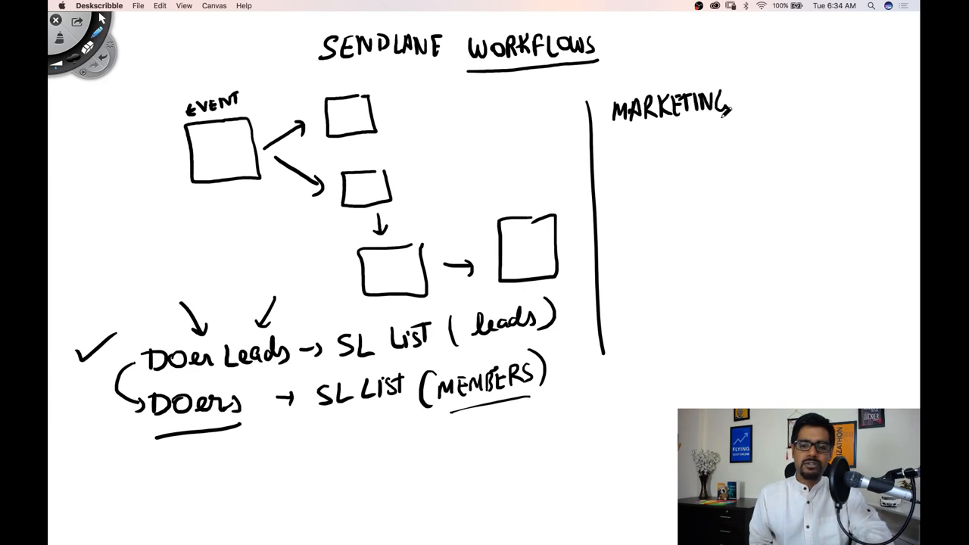
mouse_move(624, 158)
mouse_down()
mouse_move(669, 142)
mouse_move(694, 149)
mouse_move(715, 128)
mouse_move(746, 129)
mouse_up()
drag(634, 176, 741, 164)
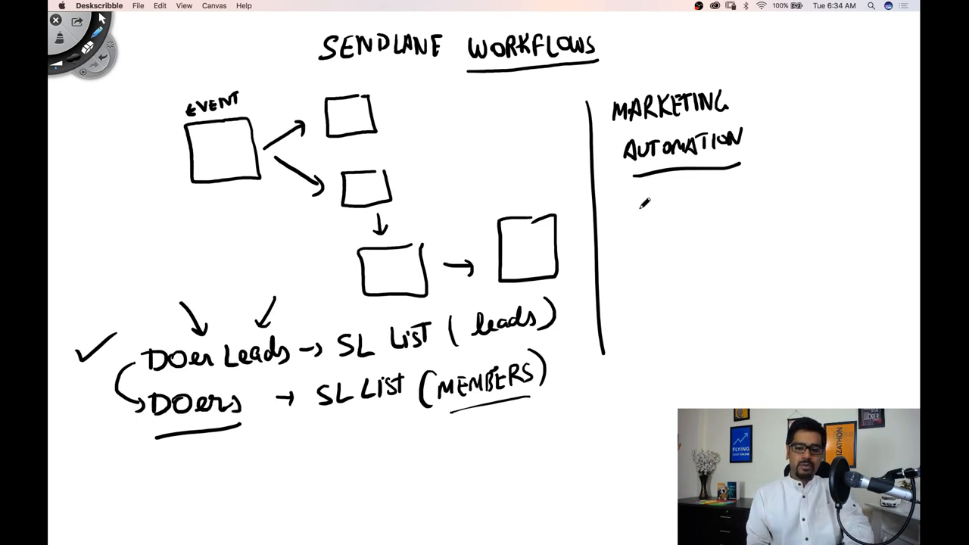
Write MEMBERMOUSE, a boxed HACK and SENDLANE under the heading, linked by curved arrows
mouse_move(631, 209)
mouse_down()
mouse_move(629, 225)
mouse_move(645, 219)
mouse_up()
mouse_move(649, 209)
mouse_down()
mouse_move(651, 218)
mouse_move(693, 199)
mouse_move(724, 202)
mouse_move(761, 183)
mouse_up()
drag(754, 220, 643, 233)
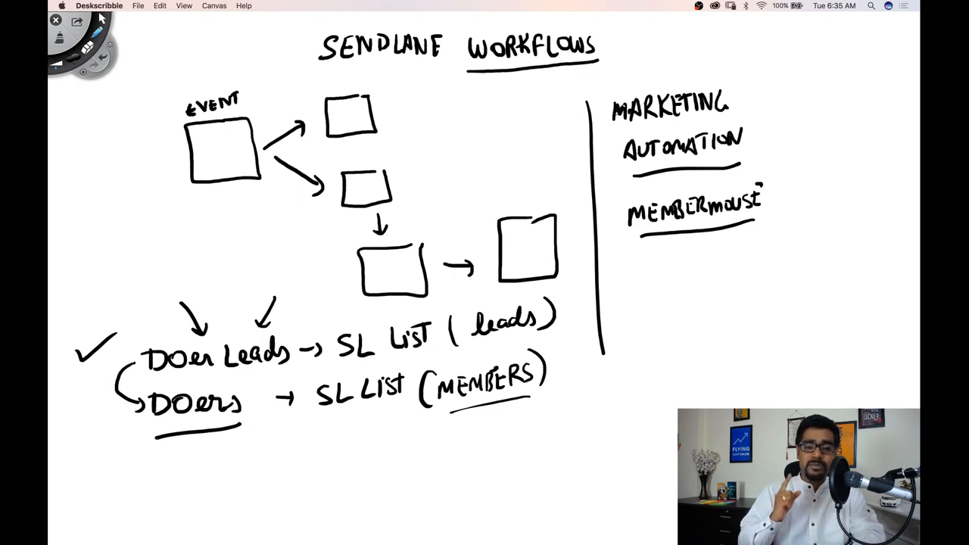
mouse_move(661, 275)
mouse_down()
mouse_move(660, 257)
mouse_move(737, 270)
mouse_move(666, 289)
mouse_up()
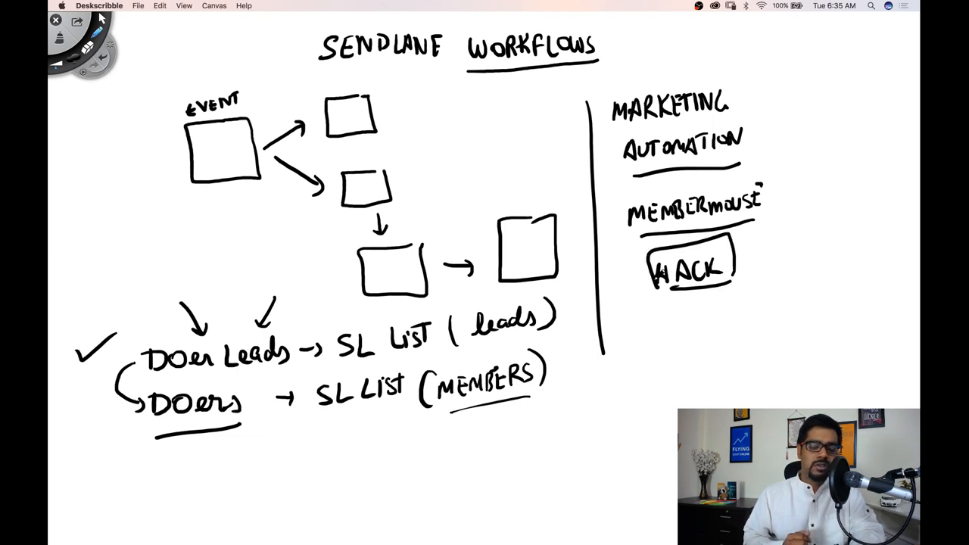
mouse_move(619, 223)
mouse_down()
mouse_move(608, 251)
mouse_move(640, 270)
mouse_move(626, 308)
mouse_move(661, 341)
mouse_move(751, 297)
mouse_move(760, 302)
mouse_up()
drag(696, 336, 760, 318)
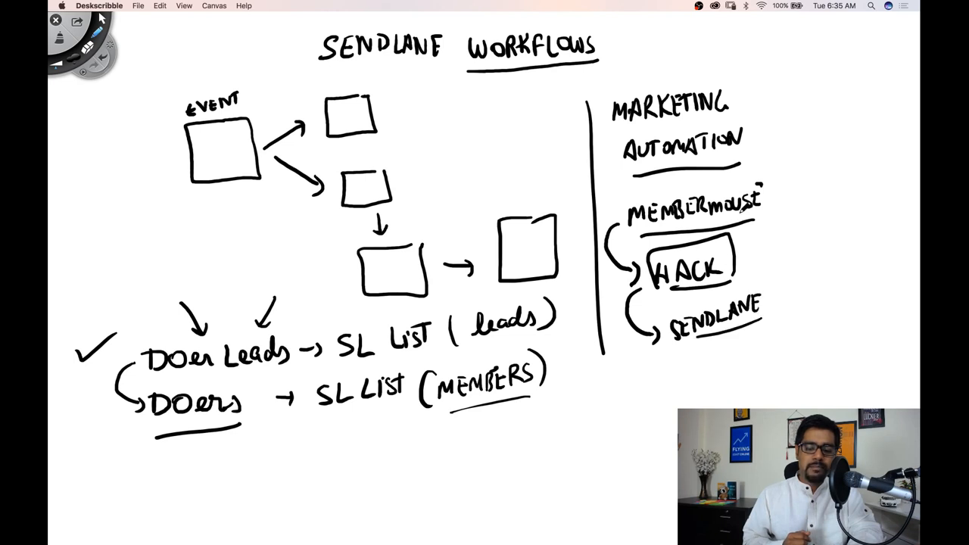
mouse_move(777, 198)
mouse_down()
mouse_move(796, 227)
mouse_move(771, 303)
mouse_move(787, 304)
mouse_up()
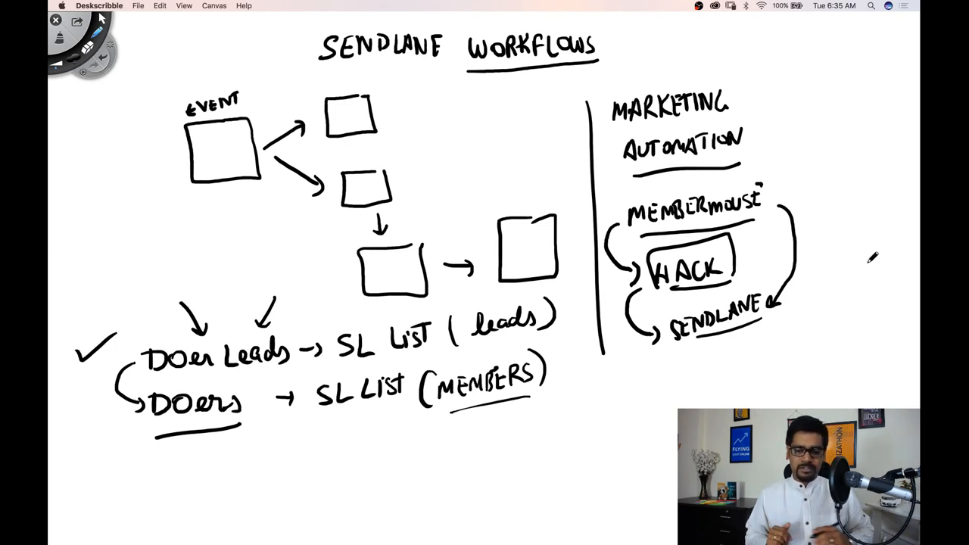
Export the canvas as a PNG image named 2-2 in Documents
key(super+s)
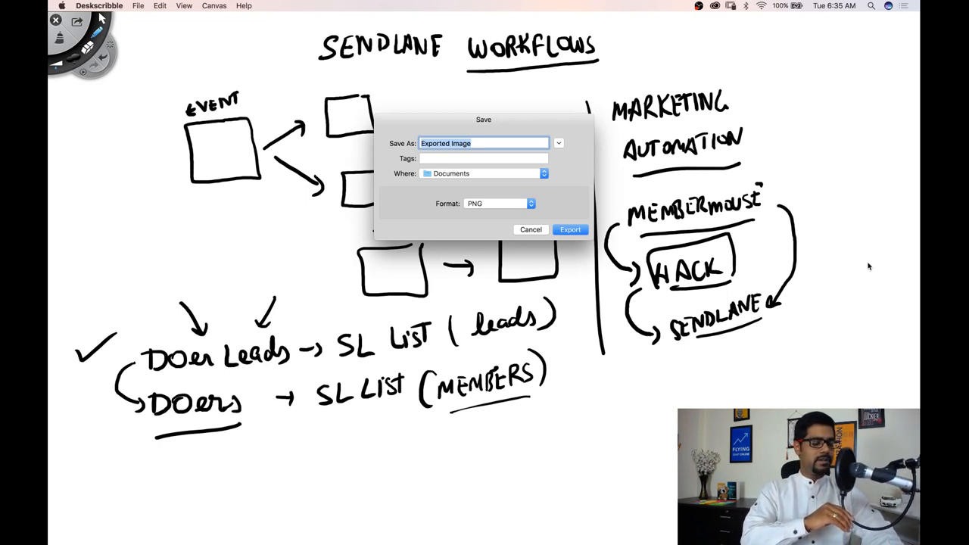
text(2-28)
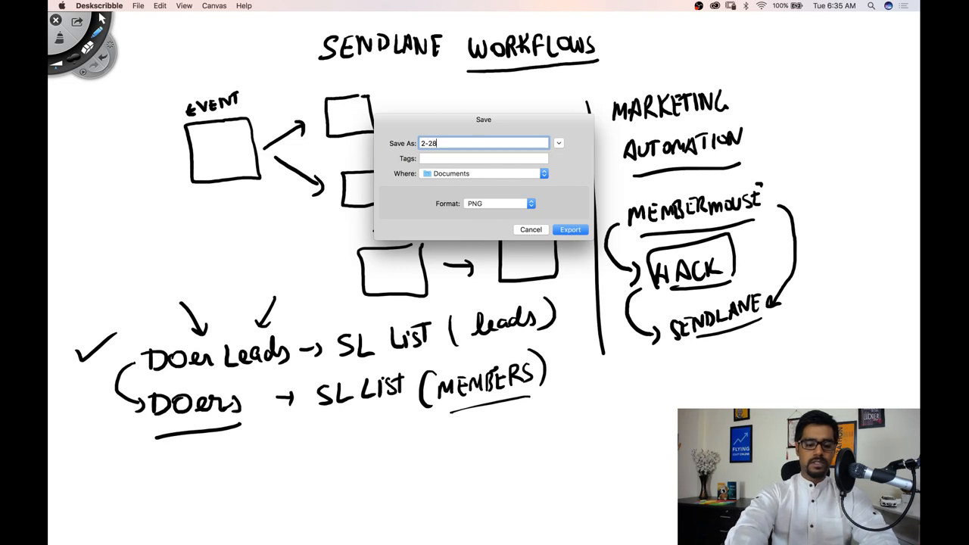
key(Return)
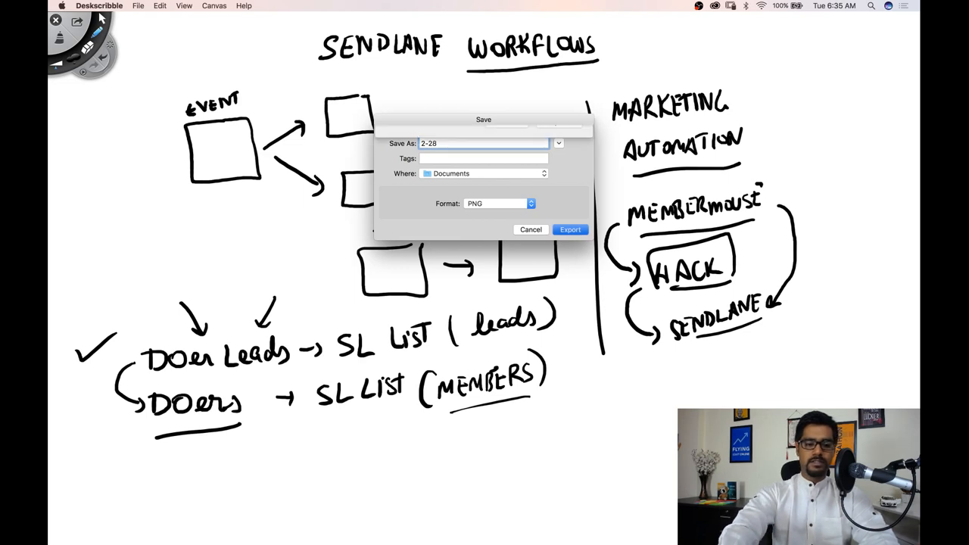
key(Return)
key(Right)
key(BackSpace)
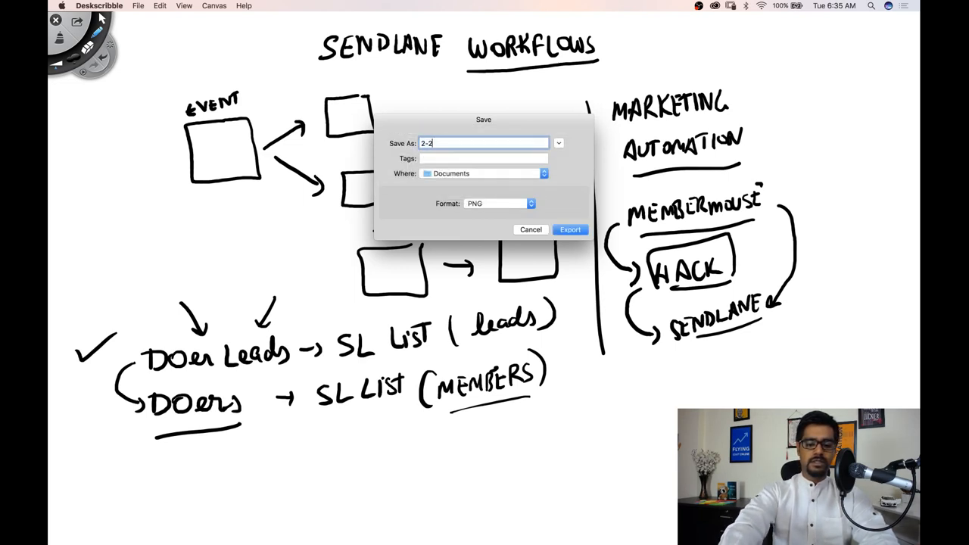
key(Return)
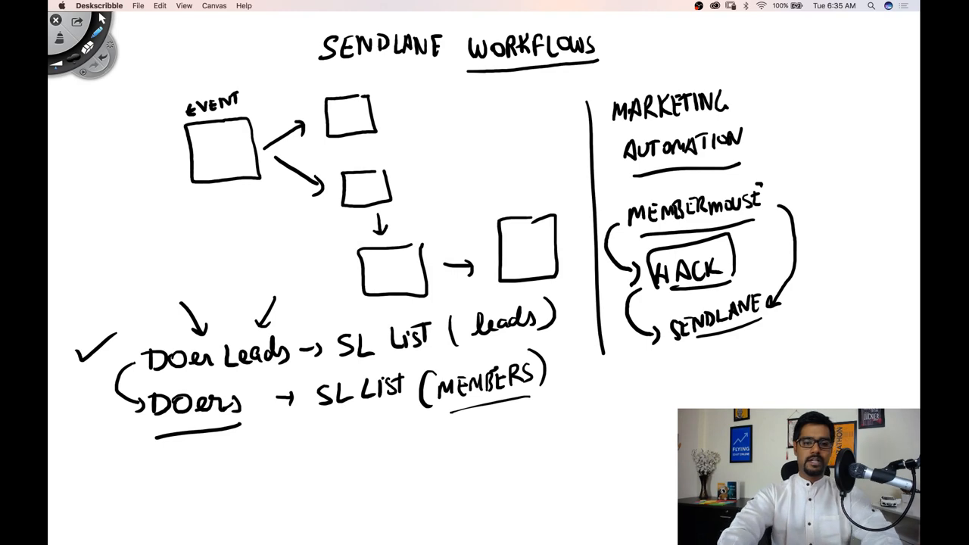
Switch to the browser and scroll through the doerlead autoresponders in Sendlane
key(super+Tab)
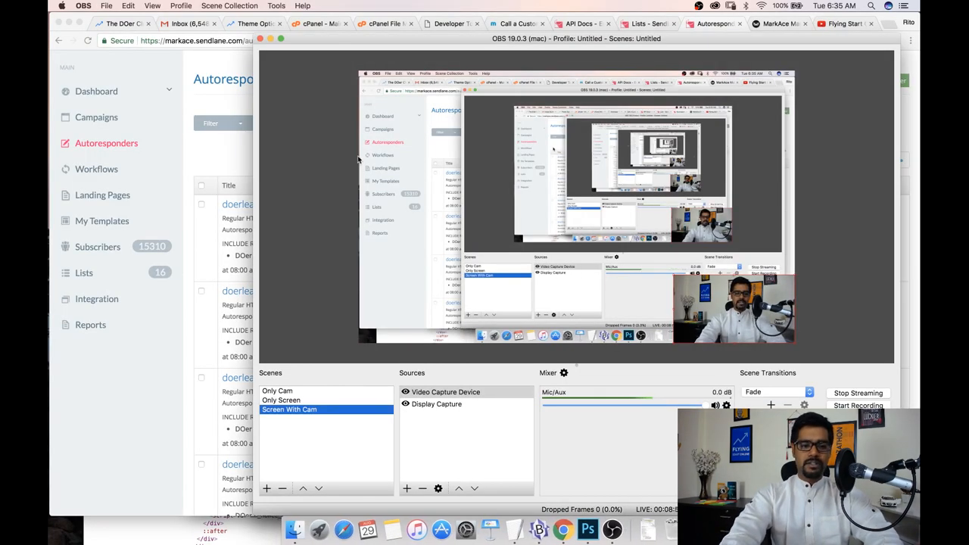
click(201, 173)
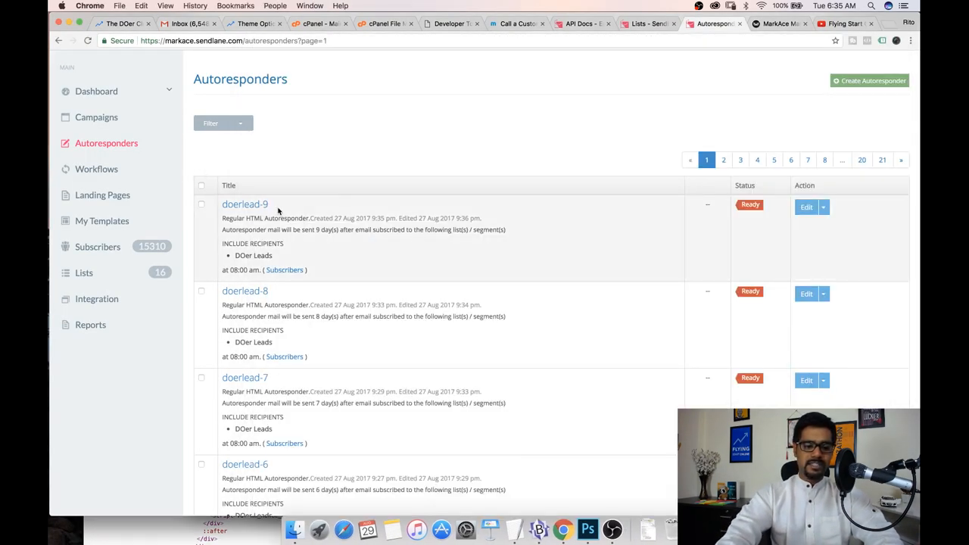
scroll(276, 211, down, 2)
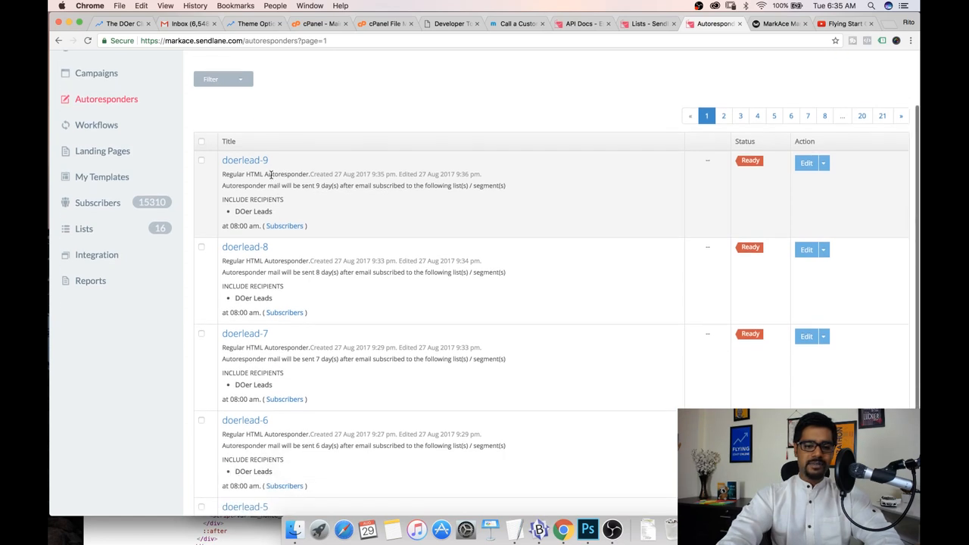
scroll(277, 193, down, 5)
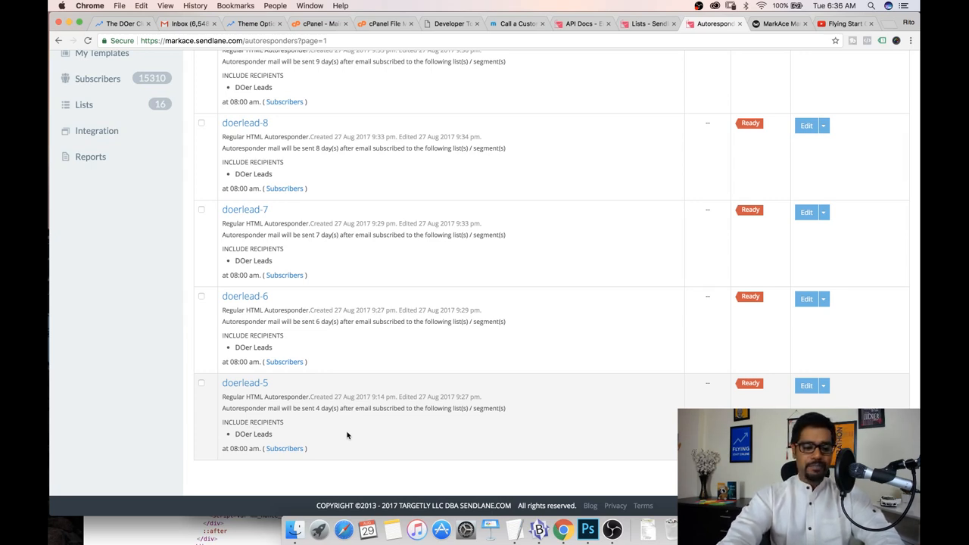
scroll(339, 394, up, 1)
scroll(339, 393, down, 1)
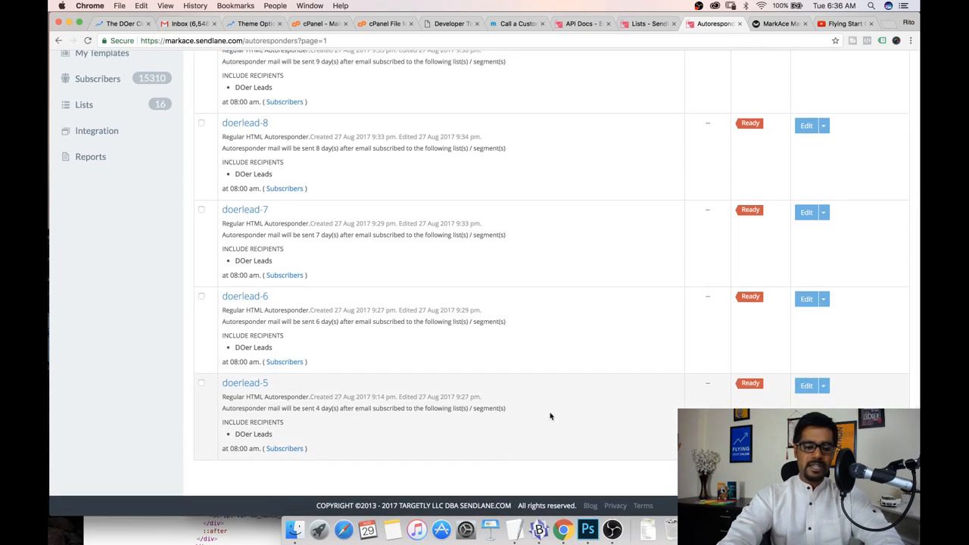
Open doer.flyingstartonline.com/start in a new tab and select its email address field
key(super+t)
text(doe)
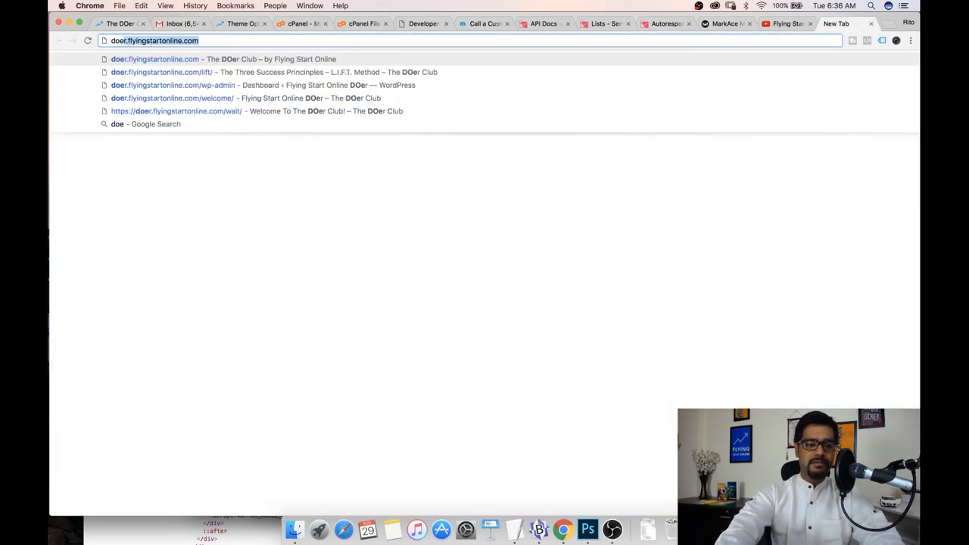
key(Right)
text(/start)
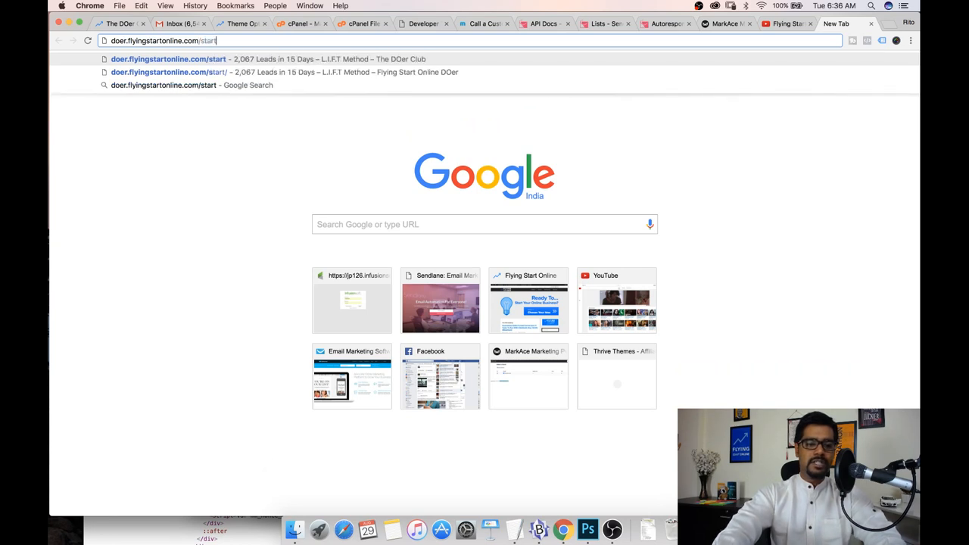
key(Return)
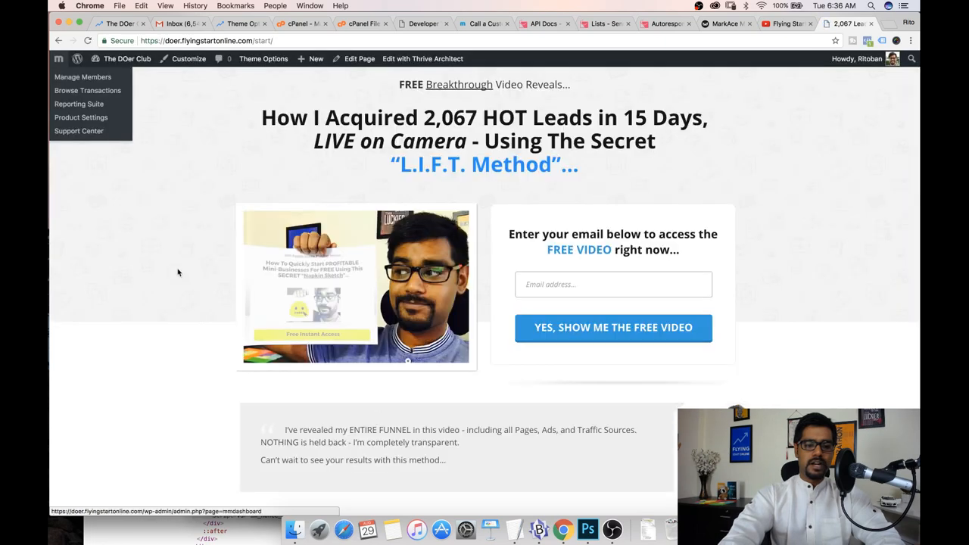
click(551, 284)
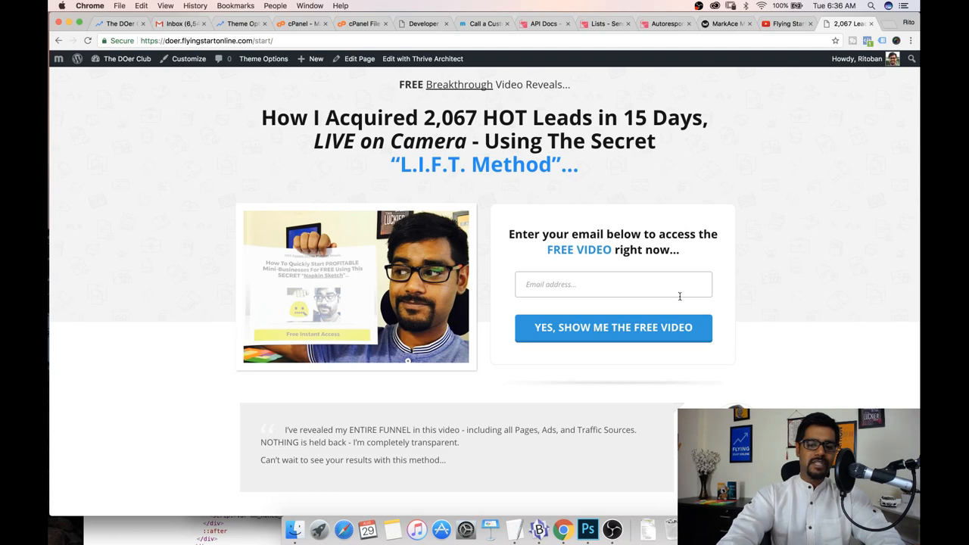
Return to the Sendlane tab and open the Lists page to examine the DOers and DOer Leads lists
click(664, 23)
scroll(452, 303, up, 3)
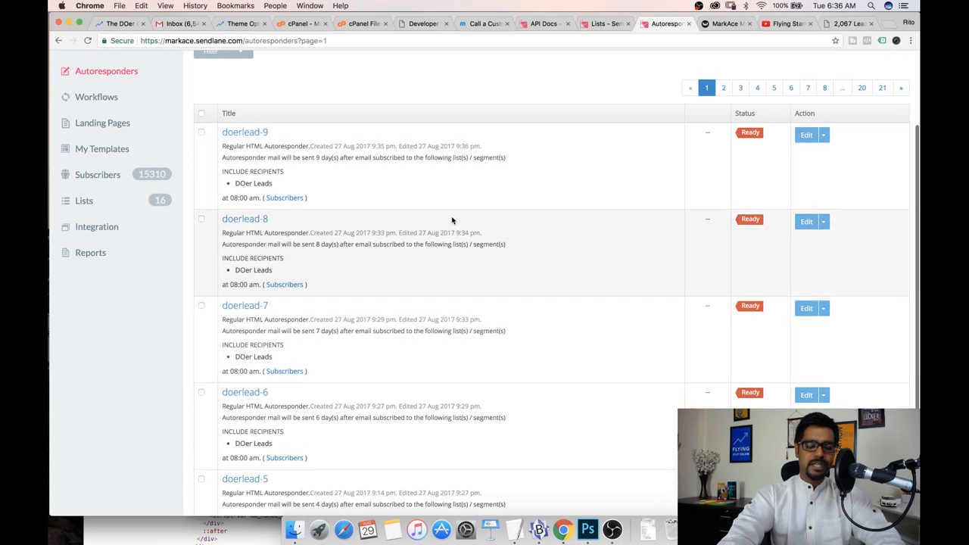
click(123, 209)
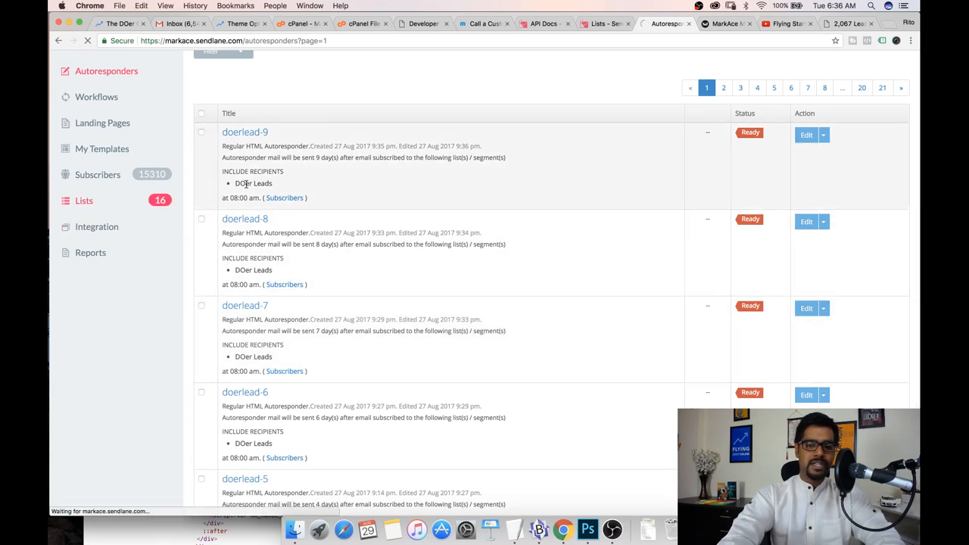
drag(275, 261, 227, 261)
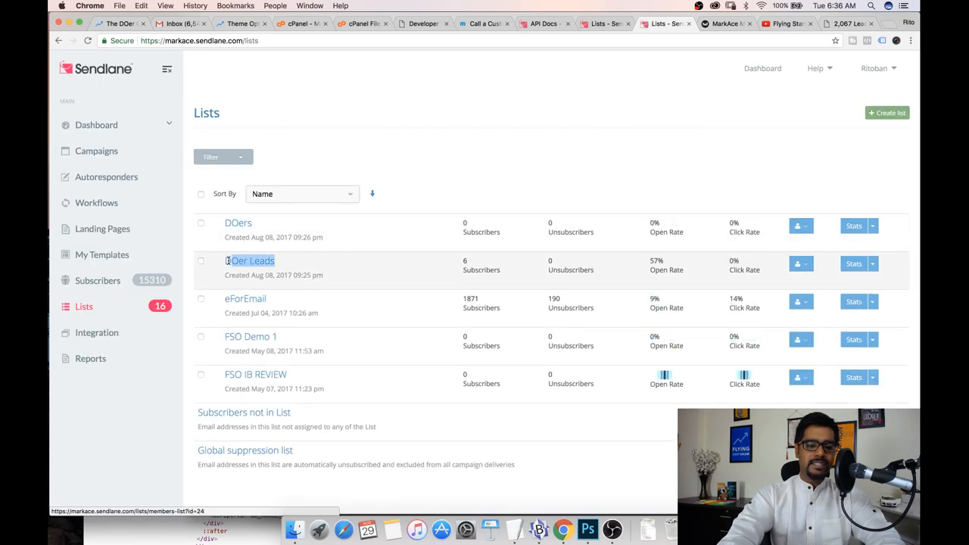
click(265, 224)
drag(265, 224, 224, 224)
click(217, 244)
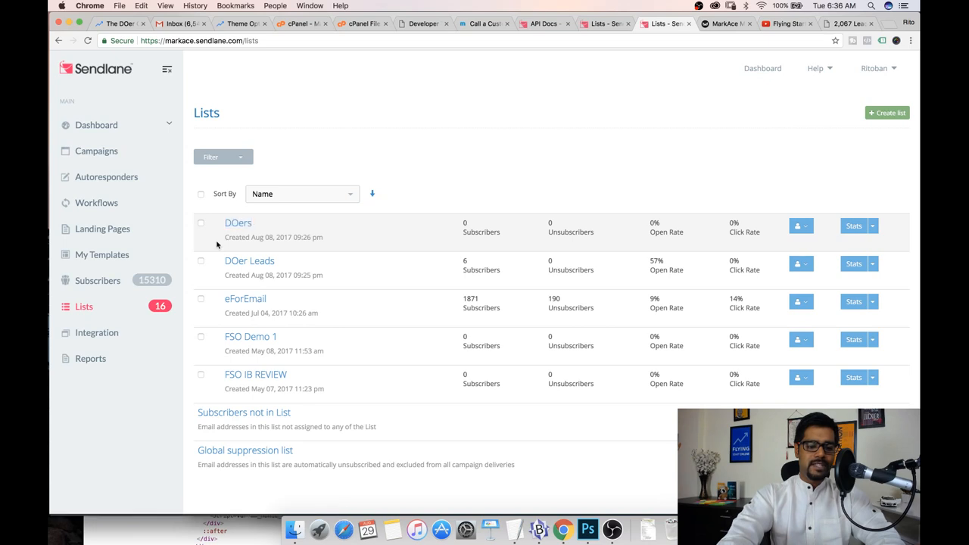
Create a new workflow and review its start-trigger options, keeping 'Subscribes to a list'
click(145, 205)
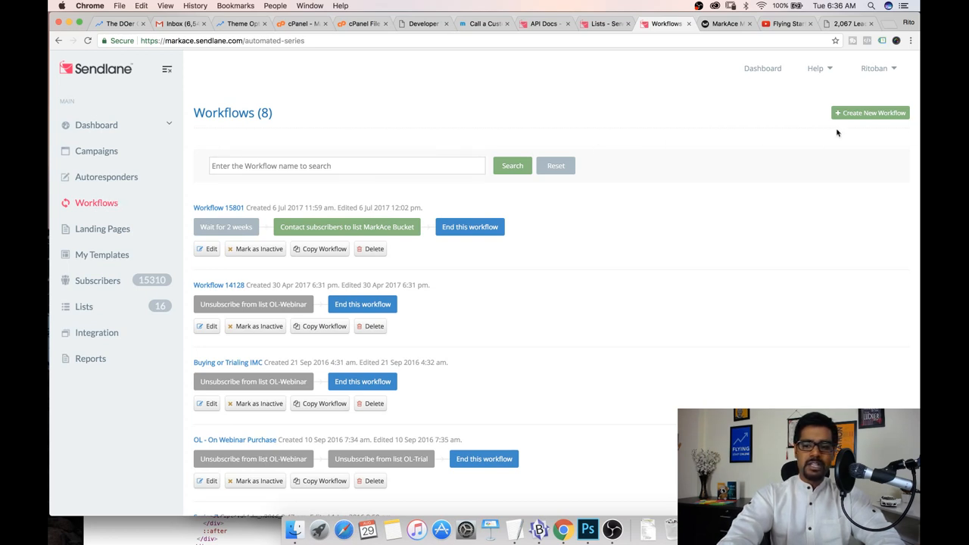
click(870, 113)
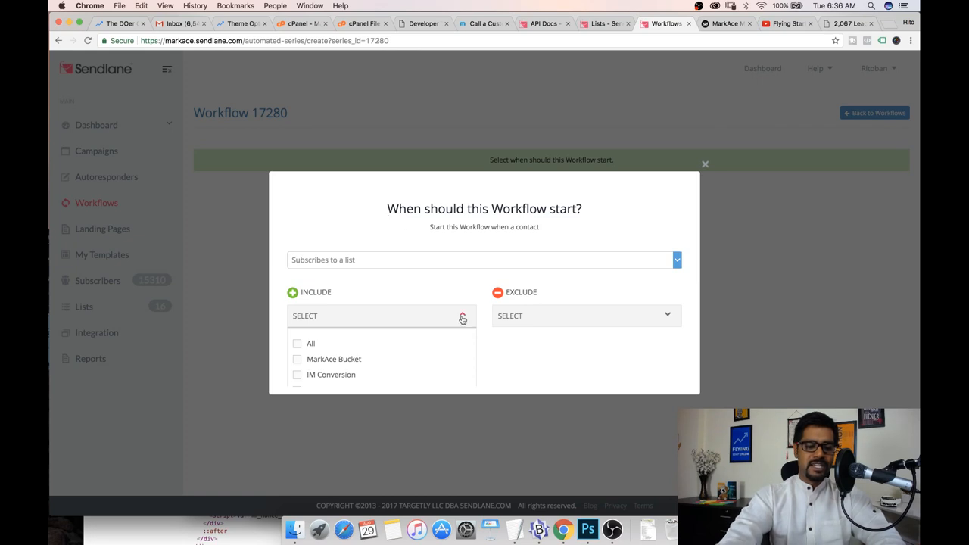
click(402, 261)
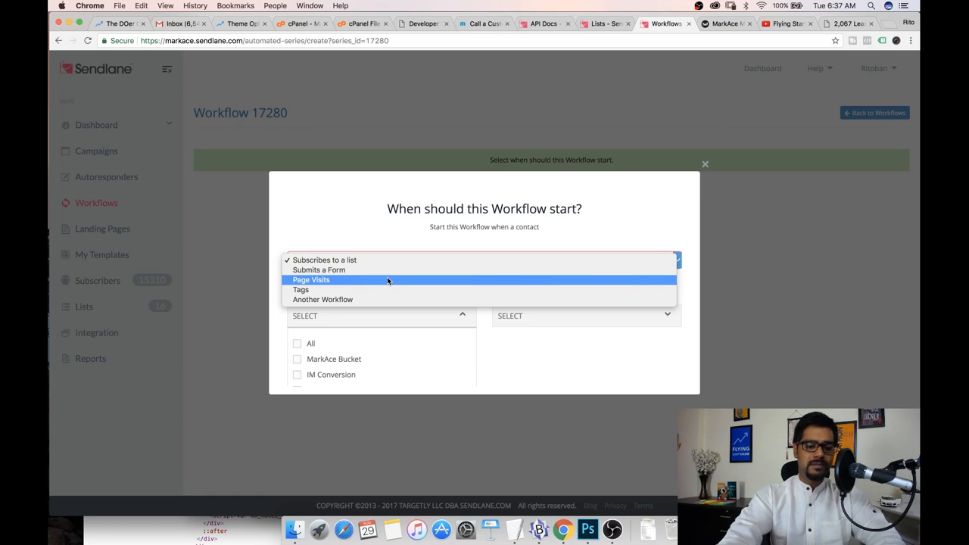
click(383, 231)
click(437, 267)
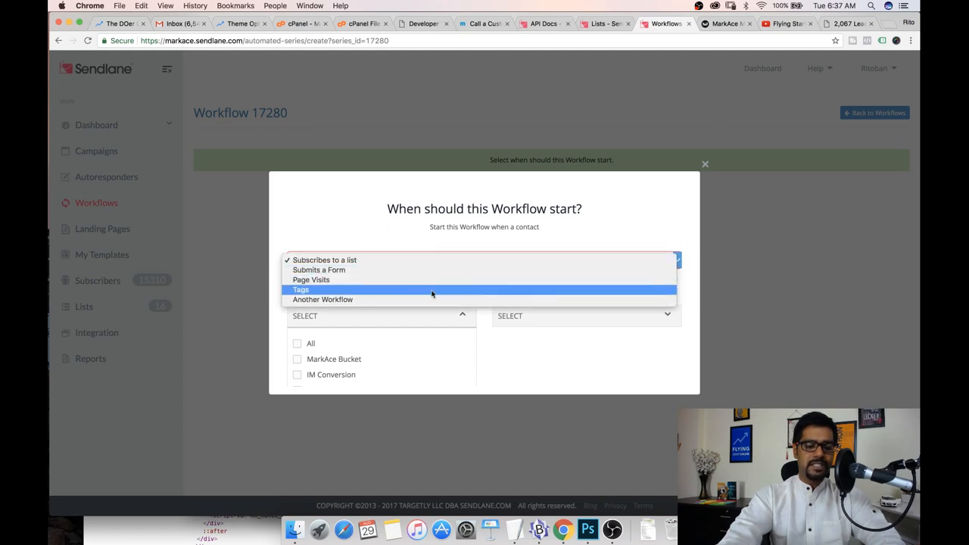
click(422, 241)
Set the workflow to start when a contact subscribes to the DOers list and confirm
scroll(458, 289, down, 1)
scroll(458, 290, down, 10)
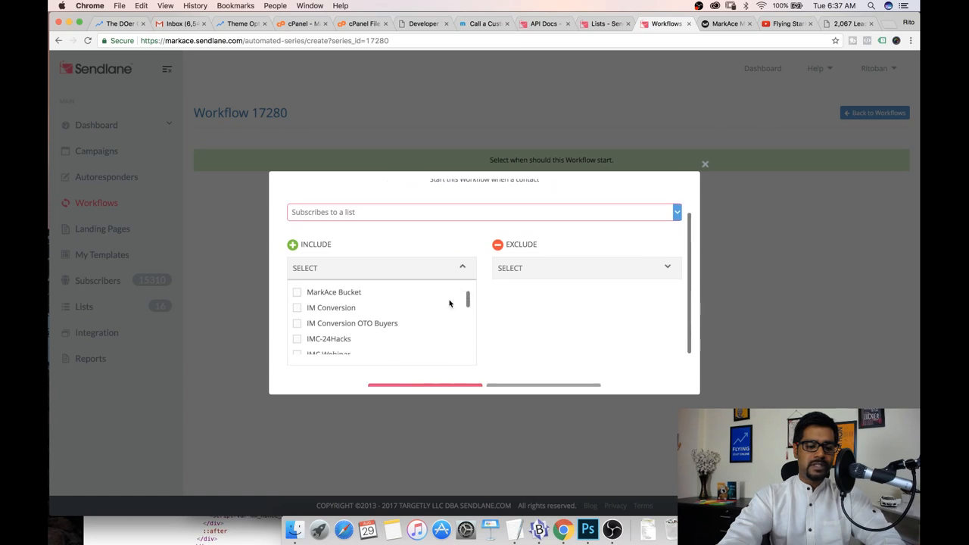
scroll(397, 322, down, 2)
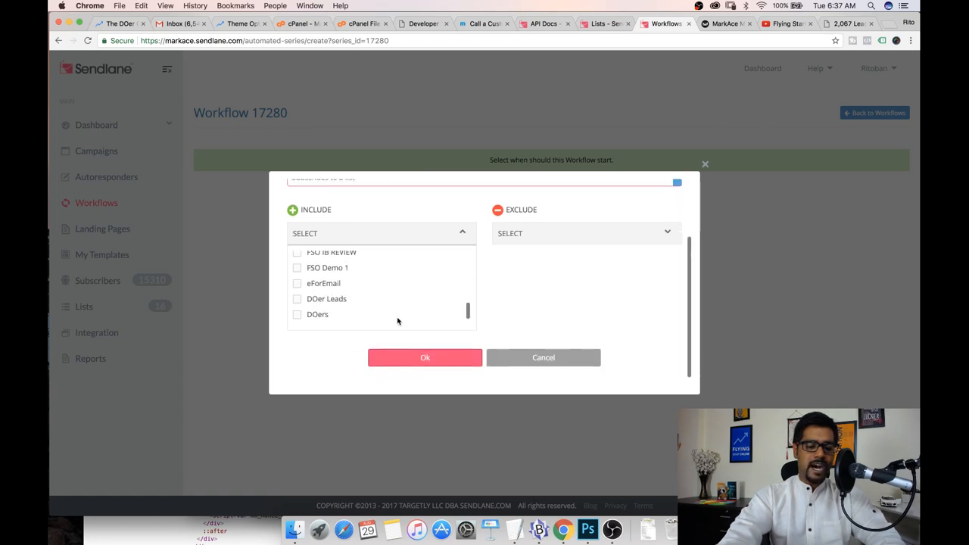
click(296, 316)
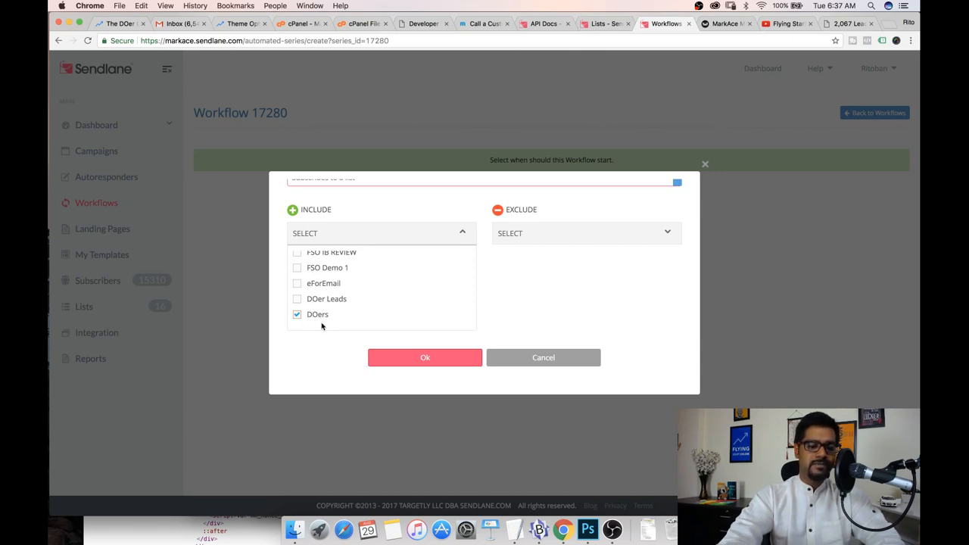
scroll(279, 325, up, 1)
scroll(279, 324, down, 1)
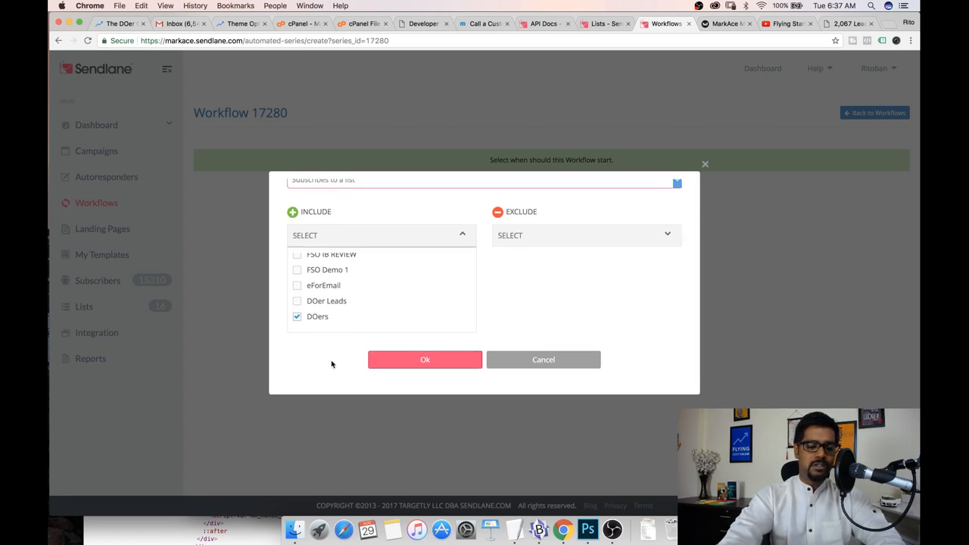
click(425, 360)
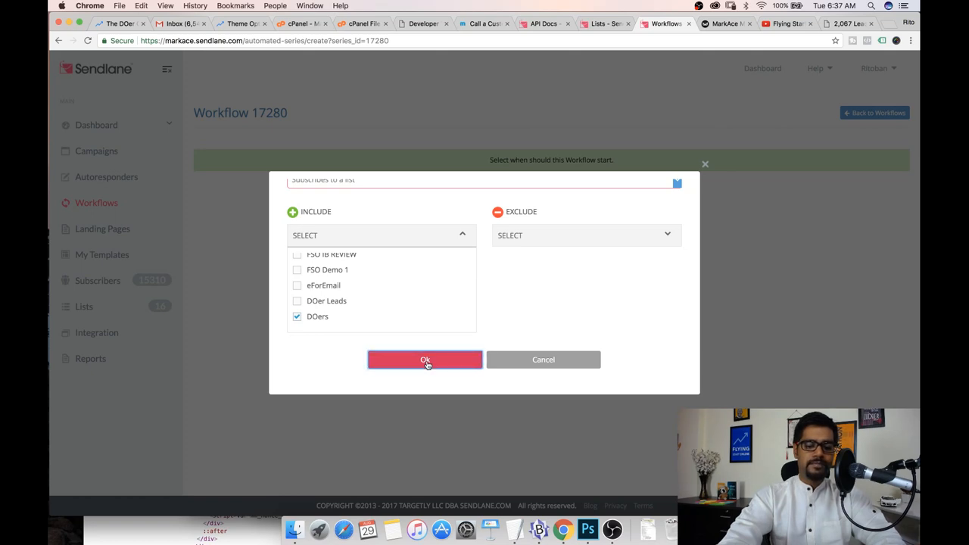
Open a new tab, search Google for countdown timer and start a 15-minute timer
key(super+t)
text(coutn)
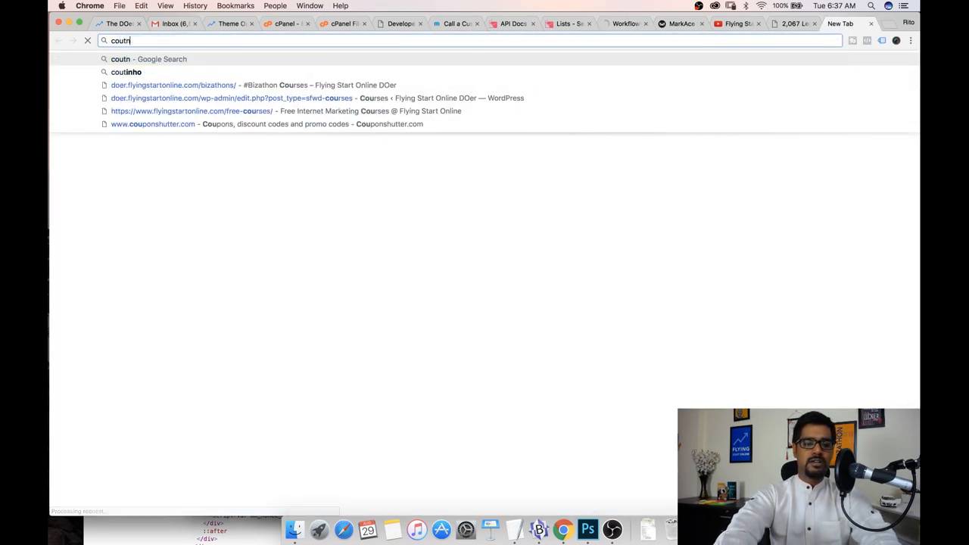
key(BackSpace)
key(BackSpace)
text(ntdown ti)
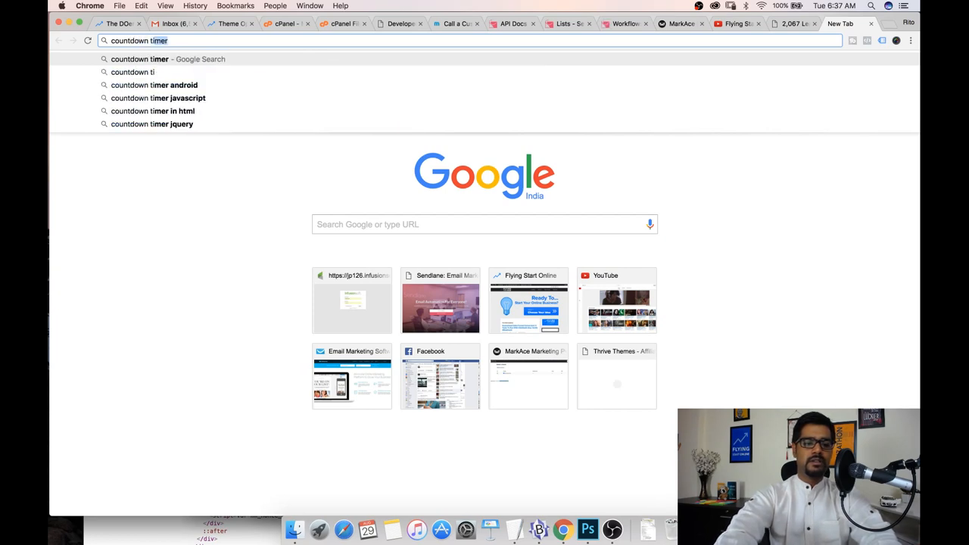
key(Return)
text(1500)
click(153, 247)
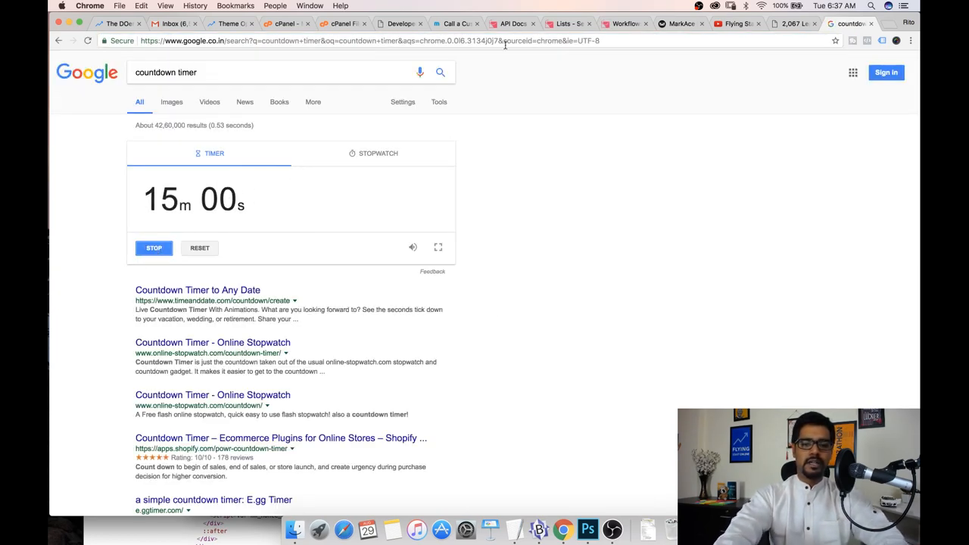
Return to the new workflow, open the add-action dialog and browse the available action types
click(626, 24)
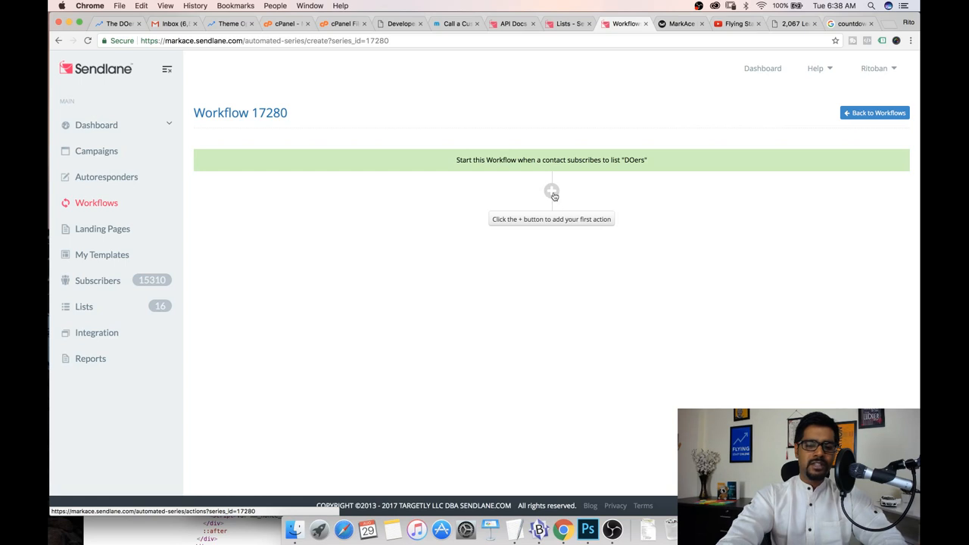
click(552, 192)
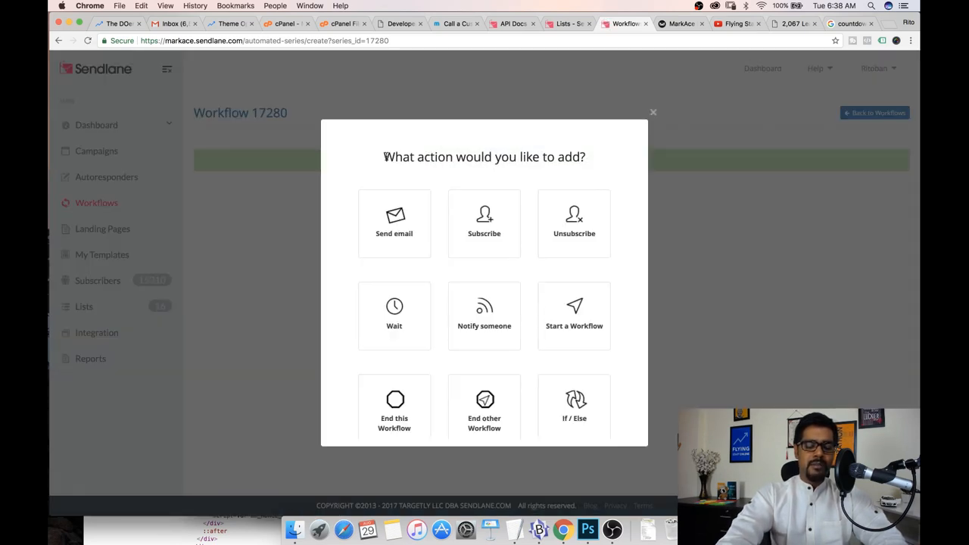
drag(385, 156, 580, 150)
click(580, 150)
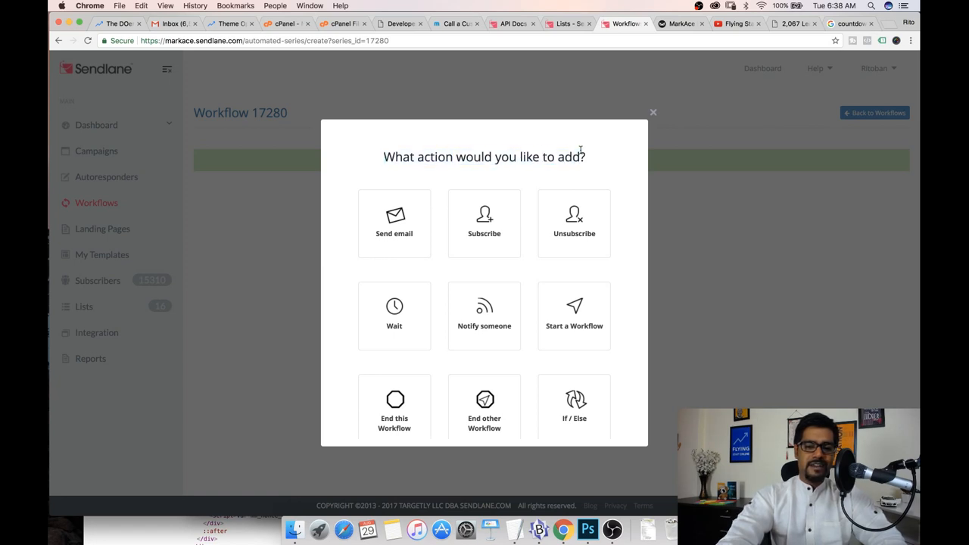
scroll(335, 204, down, 1)
scroll(335, 204, up, 1)
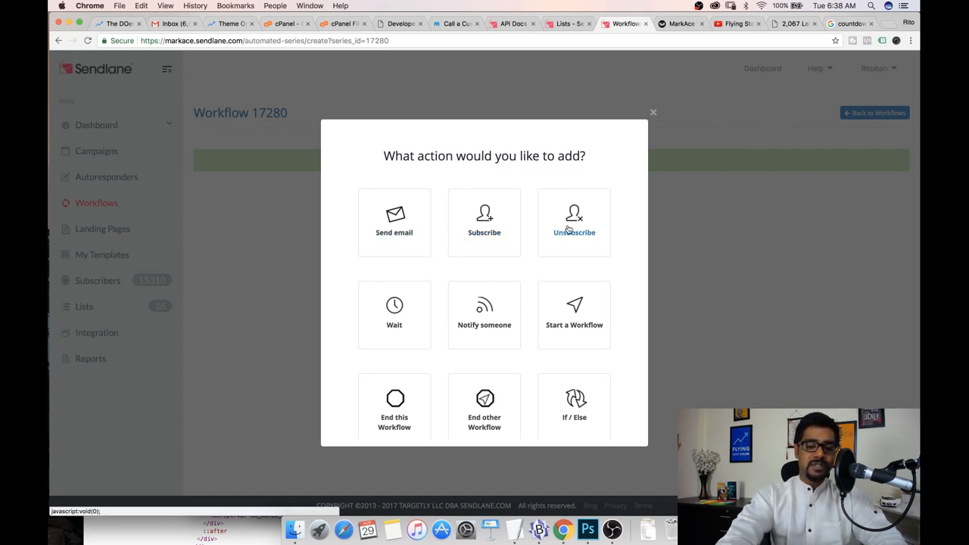
scroll(354, 278, down, 2)
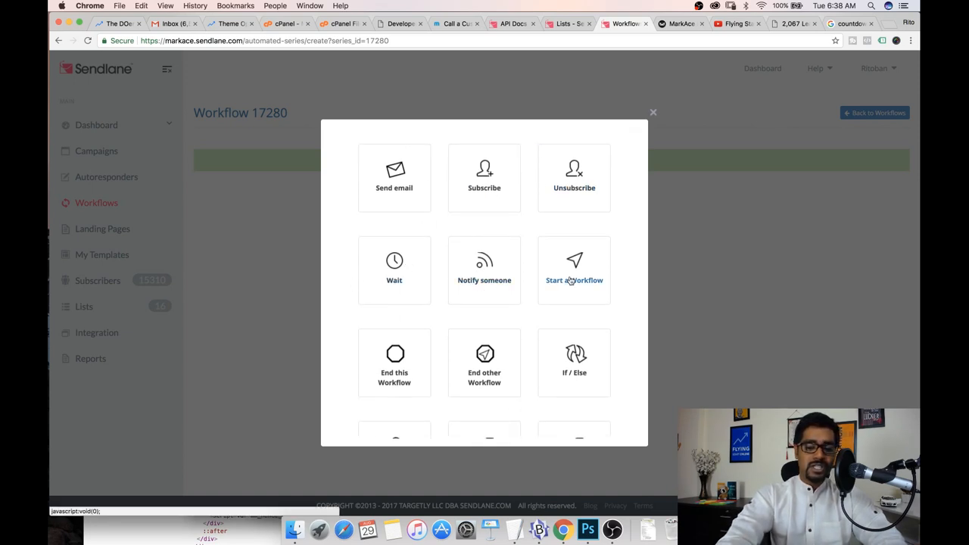
scroll(494, 300, down, 3)
scroll(493, 300, down, 1)
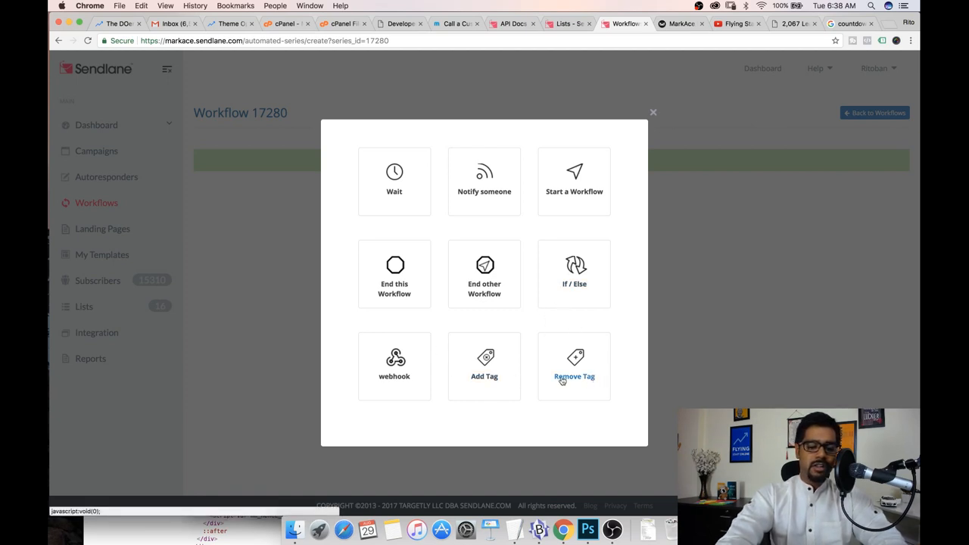
scroll(504, 384, up, 1)
scroll(504, 385, up, 3)
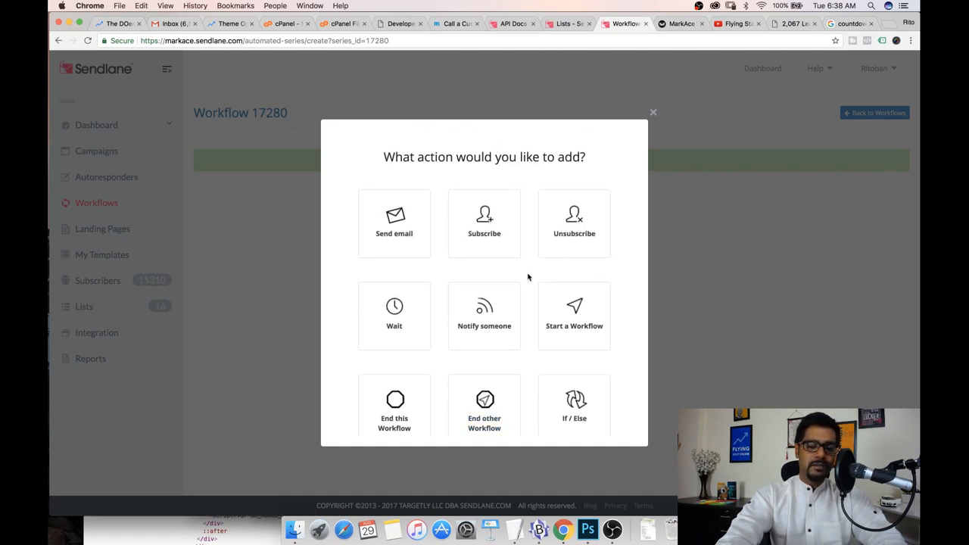
Add an Unsubscribe action that removes the contact from the DOer Leads list and save it
click(575, 221)
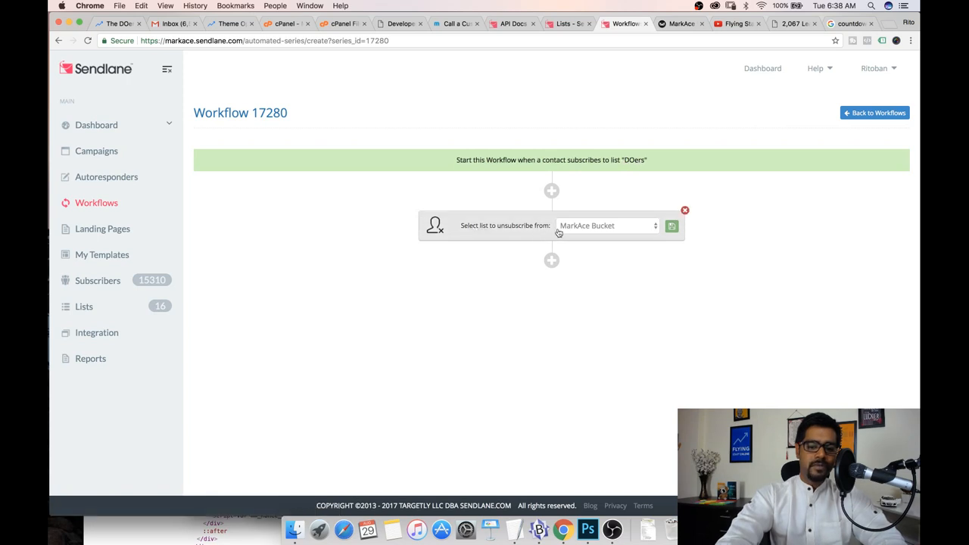
click(594, 227)
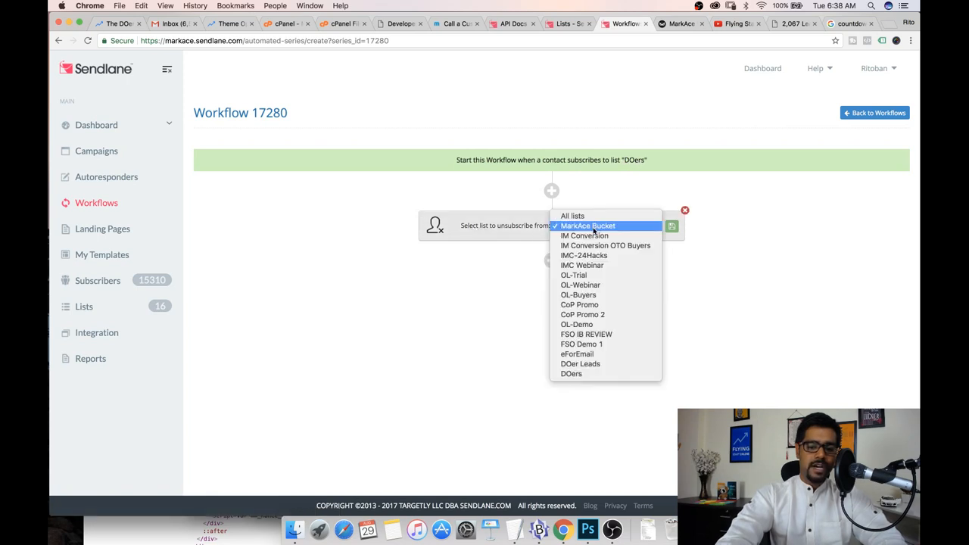
click(596, 357)
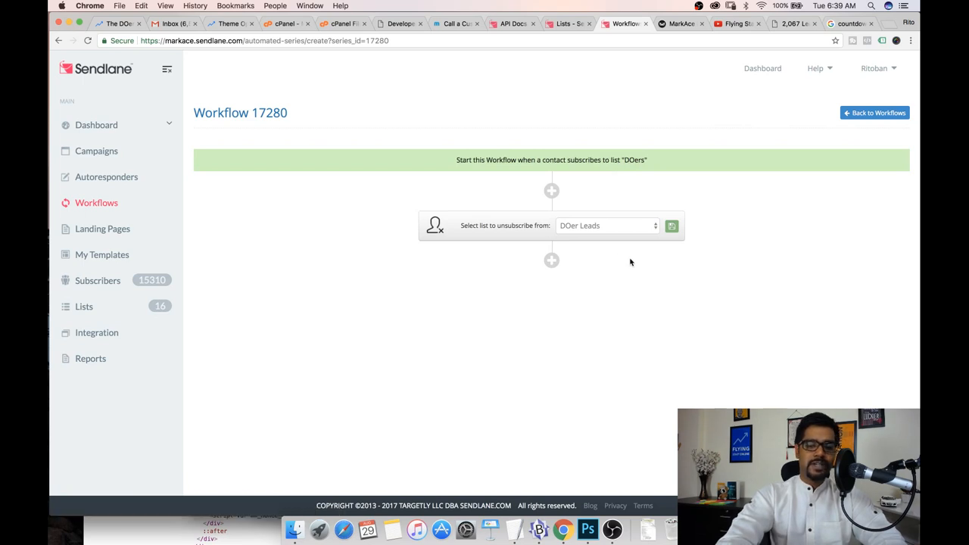
click(672, 227)
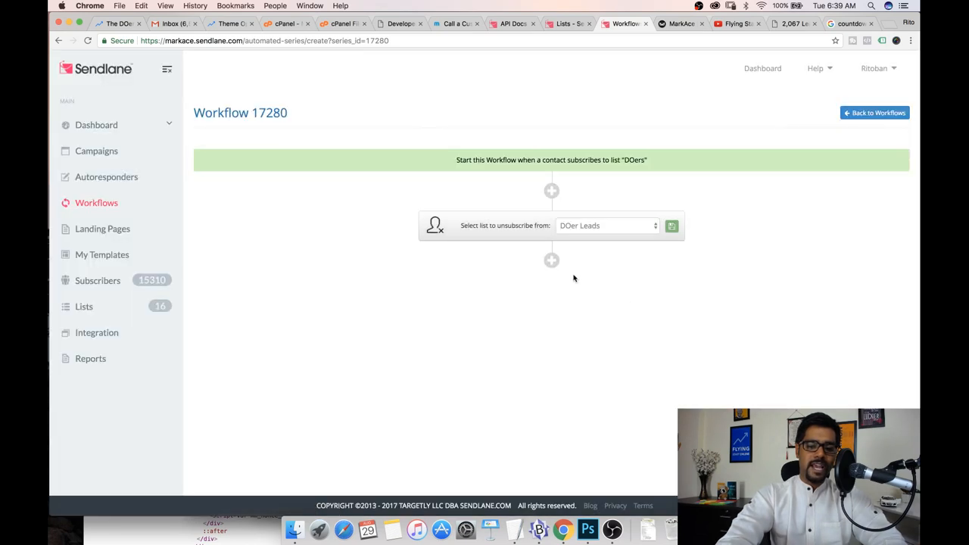
Add an End this workflow action after the unsubscribe step, accept the warning and go back to Workflows
click(551, 261)
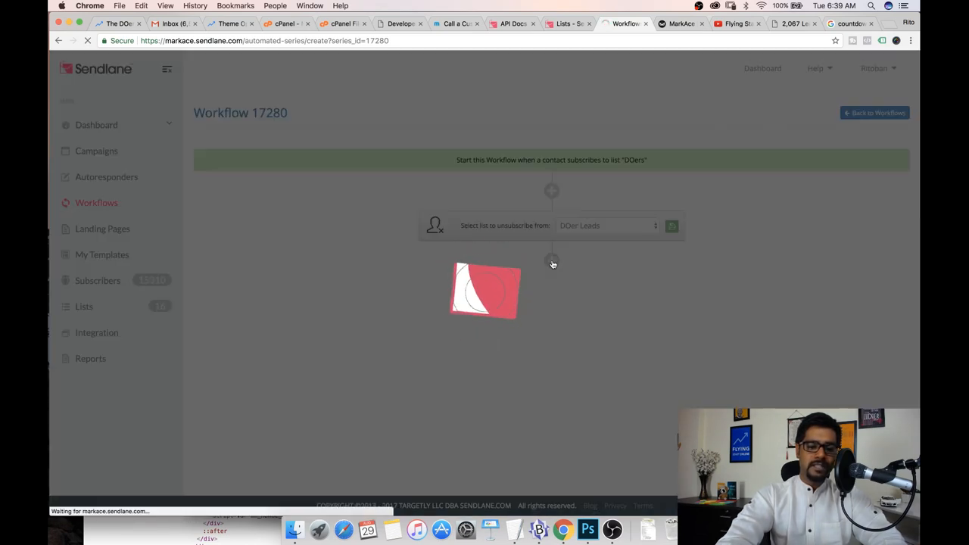
scroll(485, 295, down, 5)
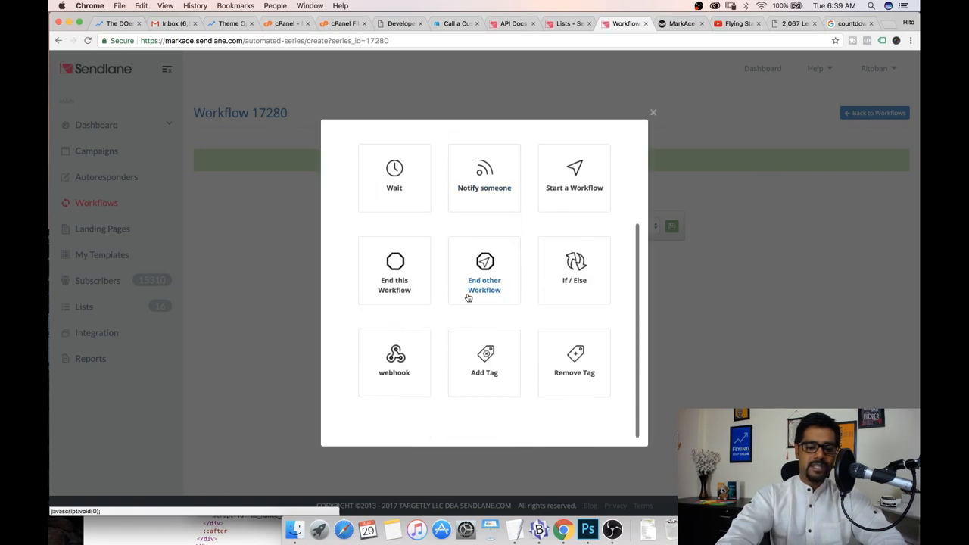
click(386, 291)
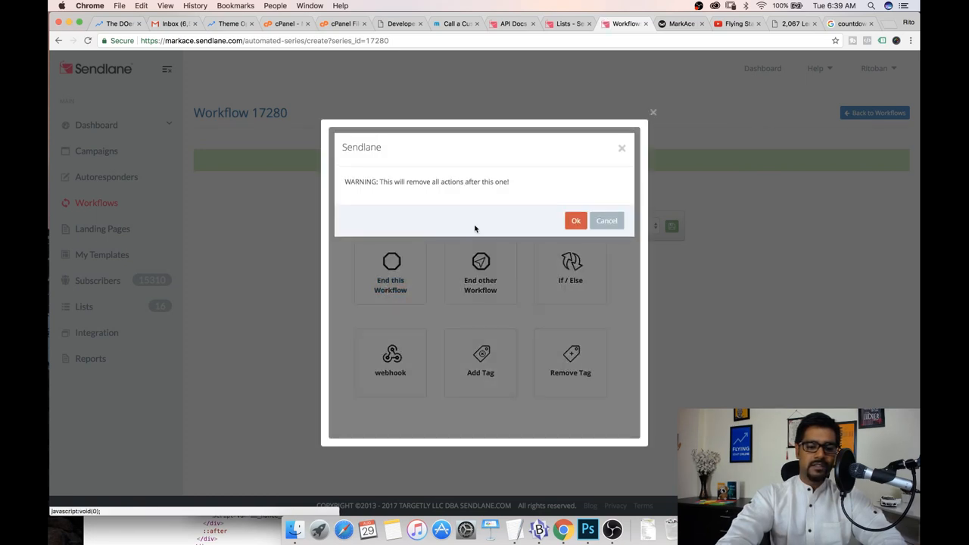
click(573, 220)
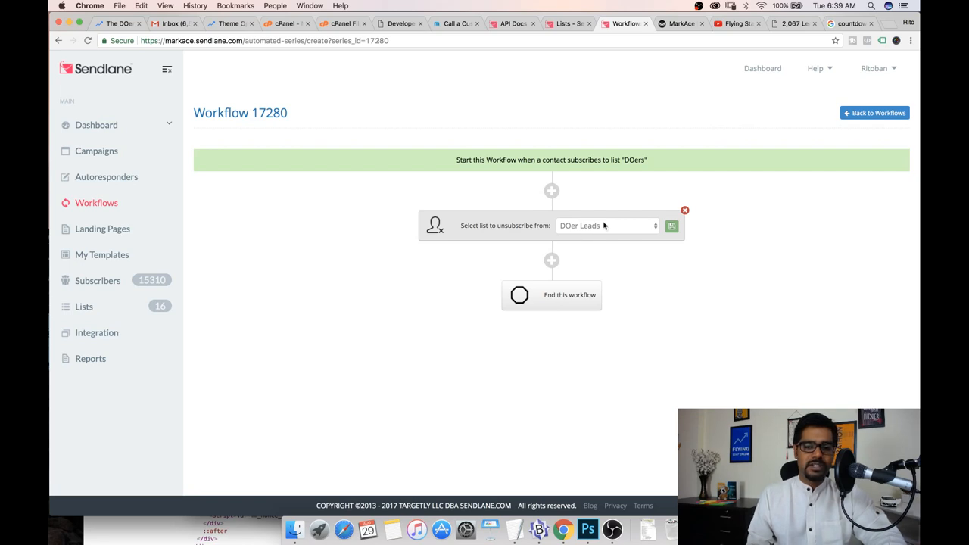
click(873, 112)
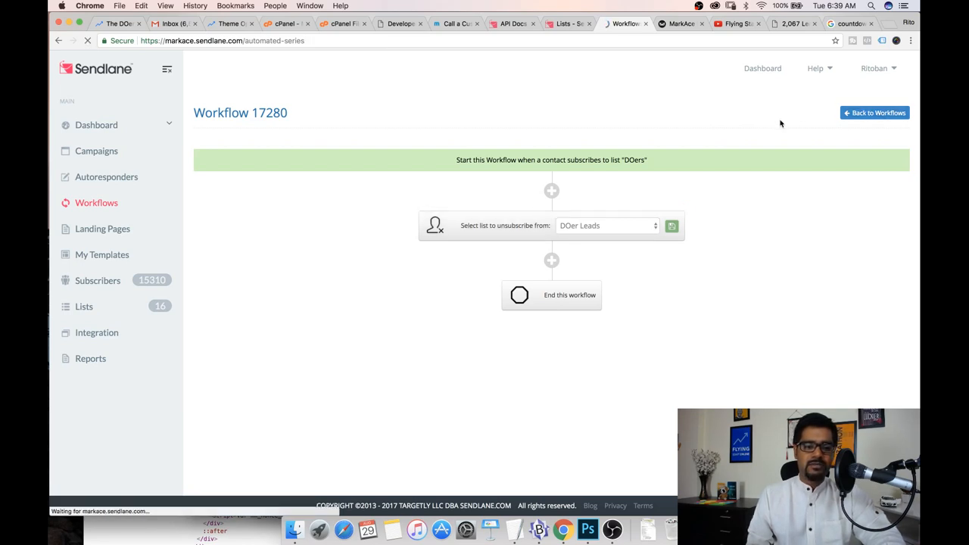
Open the Autoresponders page and examine the doerlead autoresponder titles and recipients
click(110, 183)
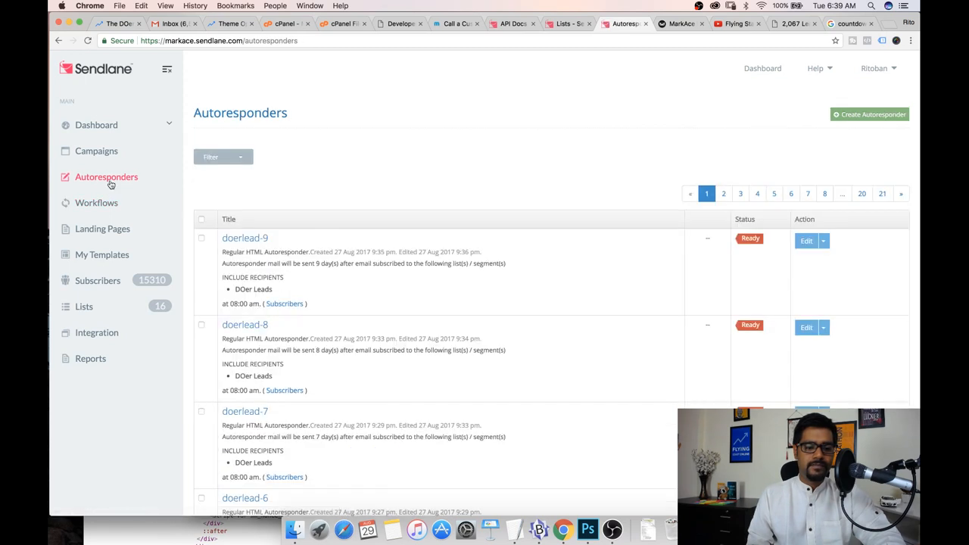
drag(295, 239, 223, 239)
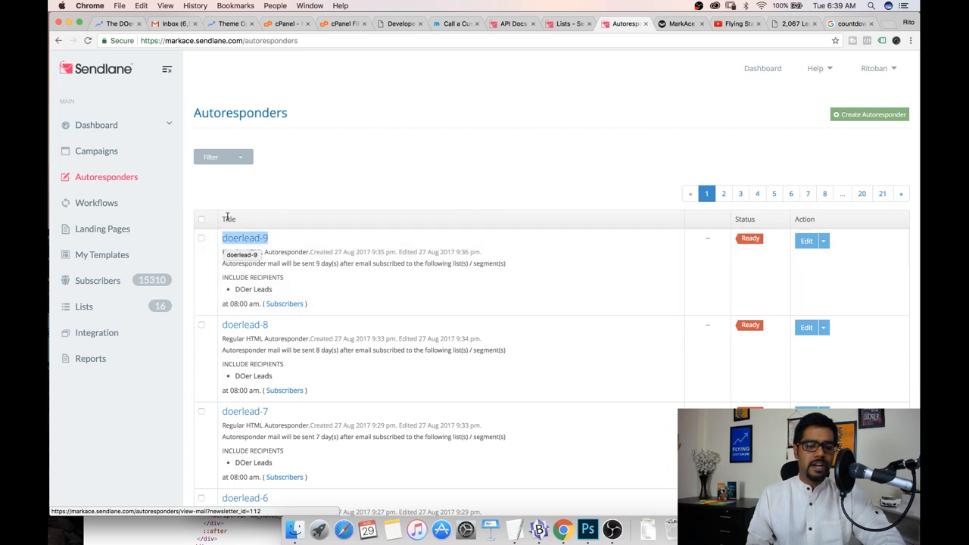
click(236, 208)
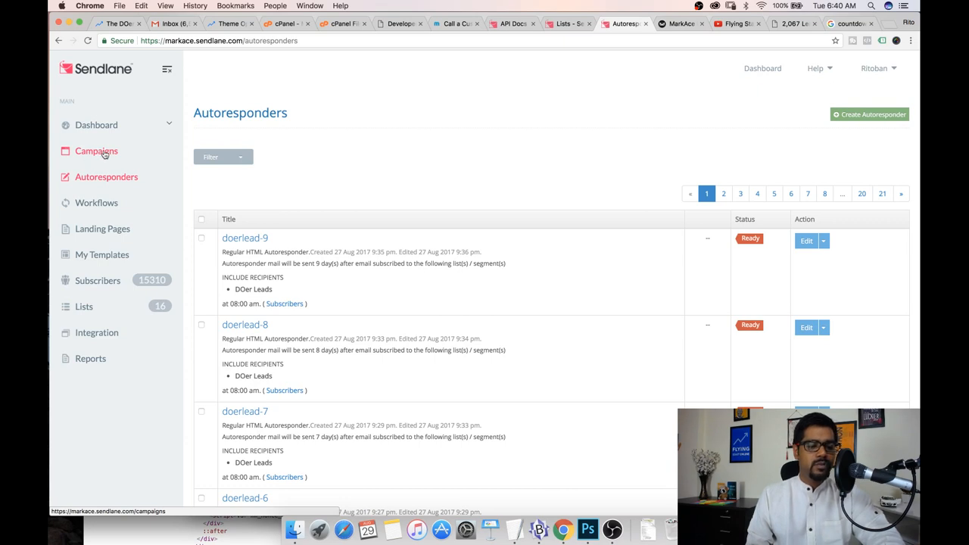
scroll(283, 363, down, 2)
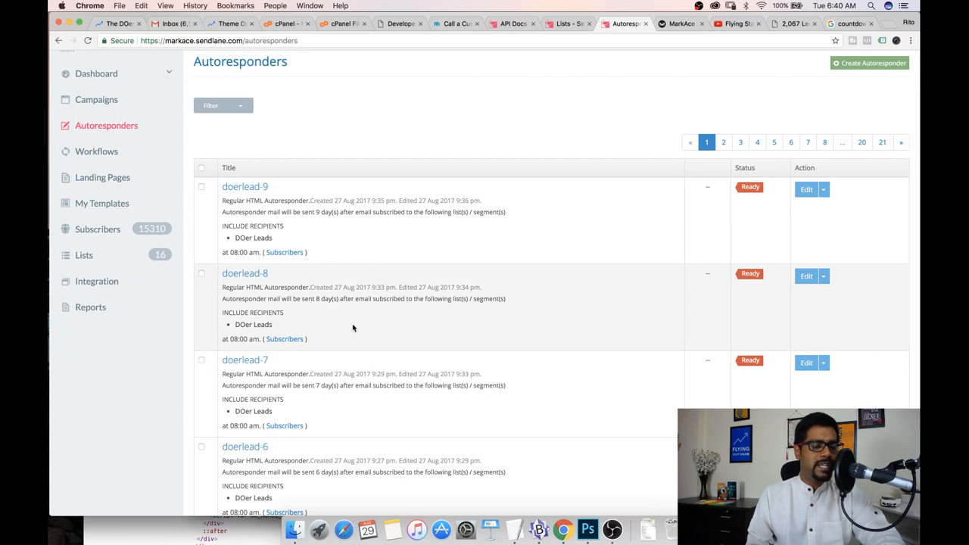
scroll(352, 325, up, 2)
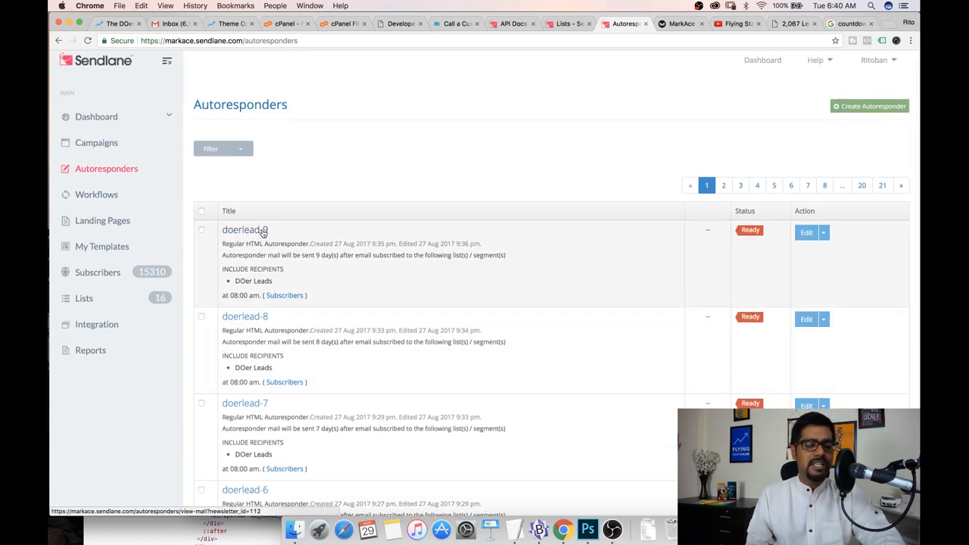
drag(274, 230, 228, 232)
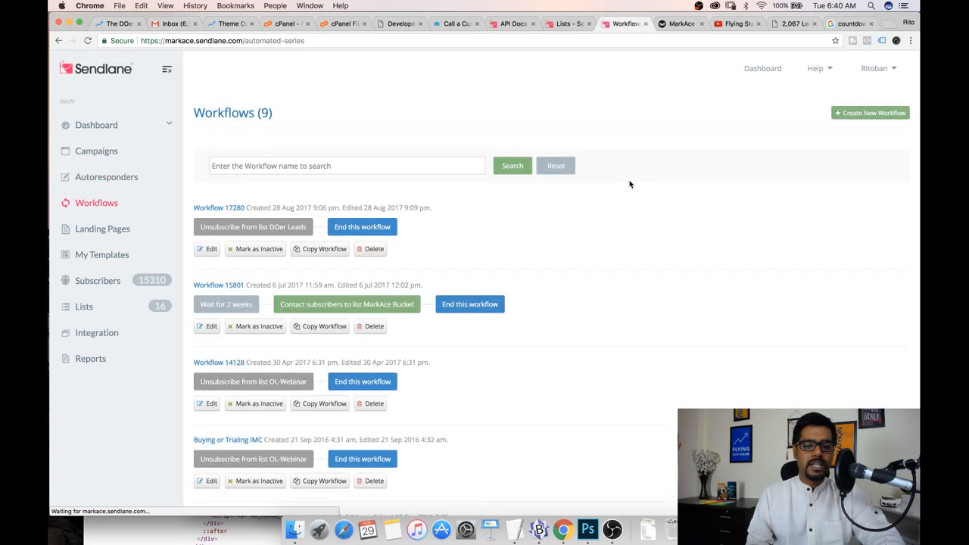
Create a new workflow that starts when a contact subscribes to the DOer Leads list
click(876, 112)
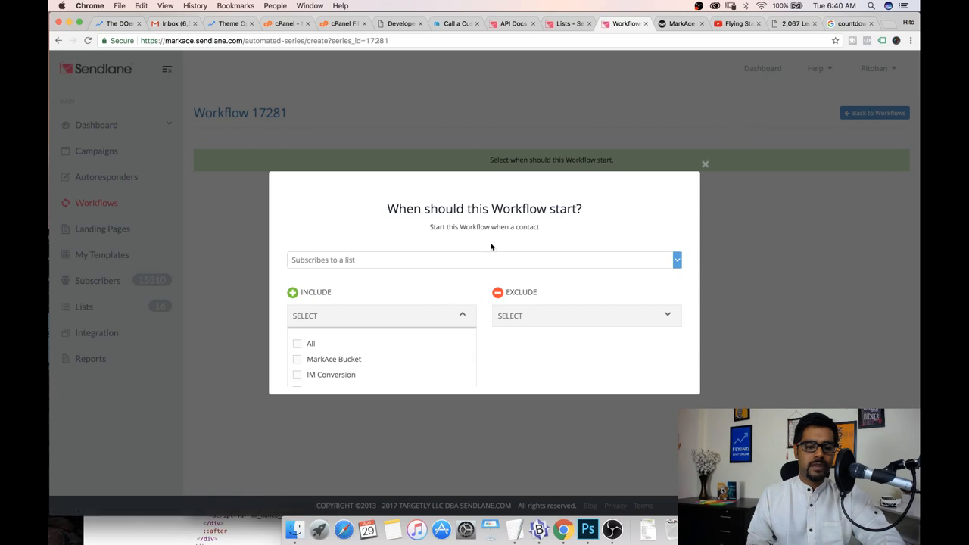
click(456, 260)
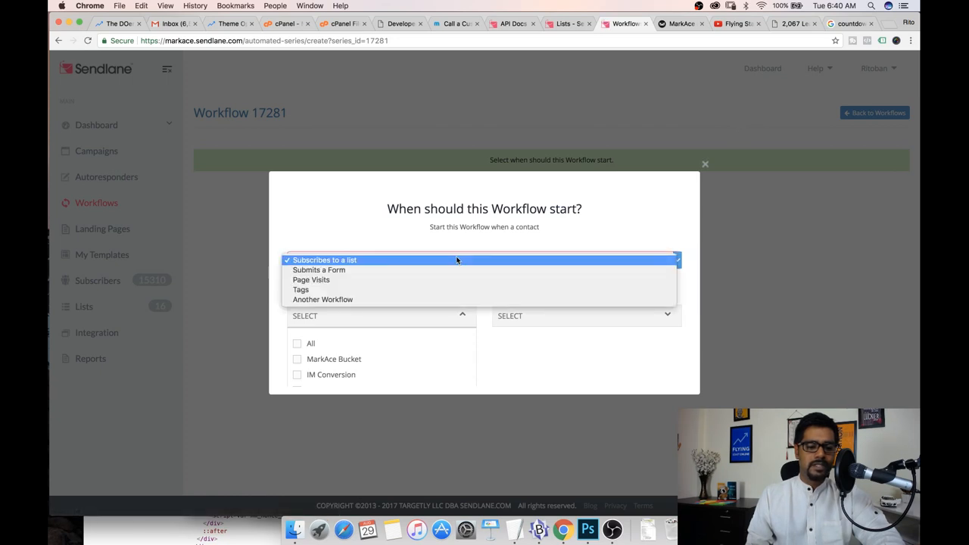
click(387, 227)
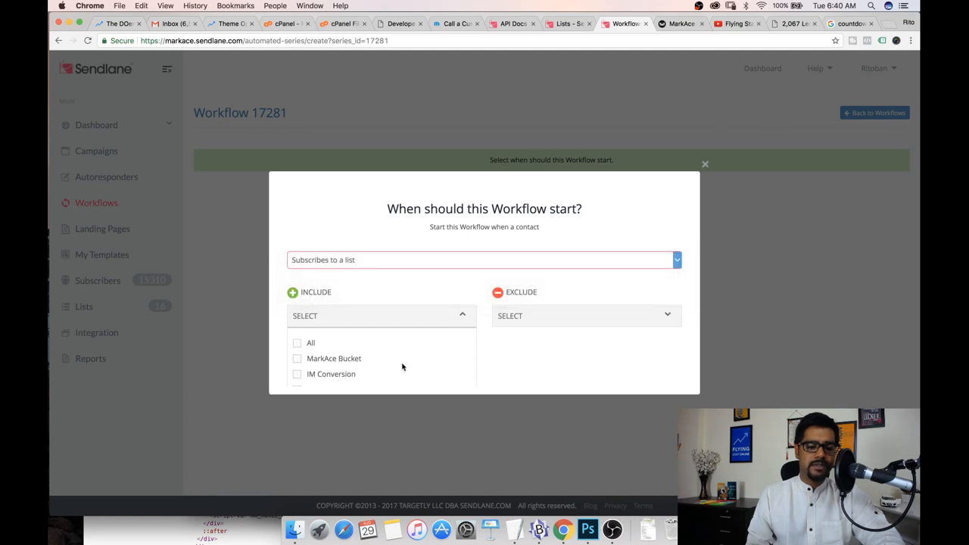
scroll(402, 367, down, 5)
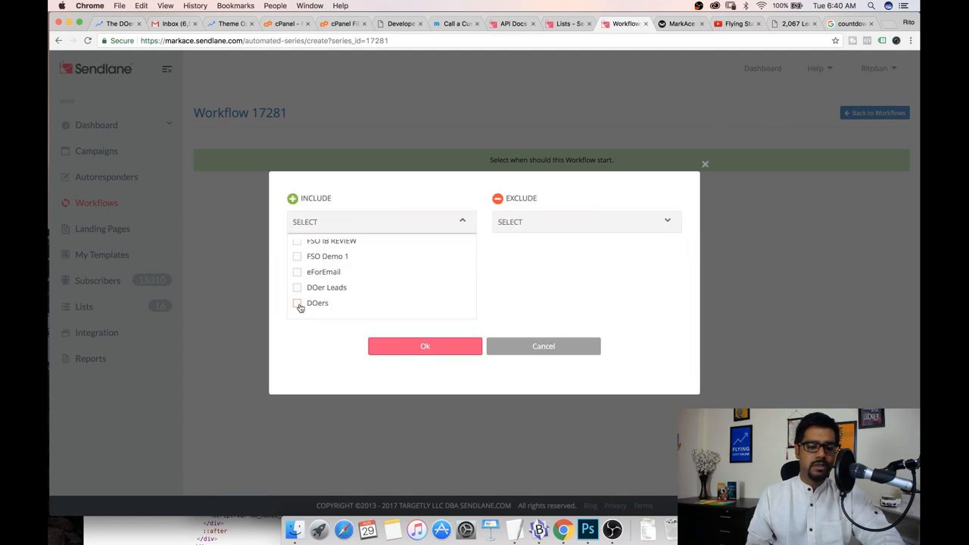
click(418, 345)
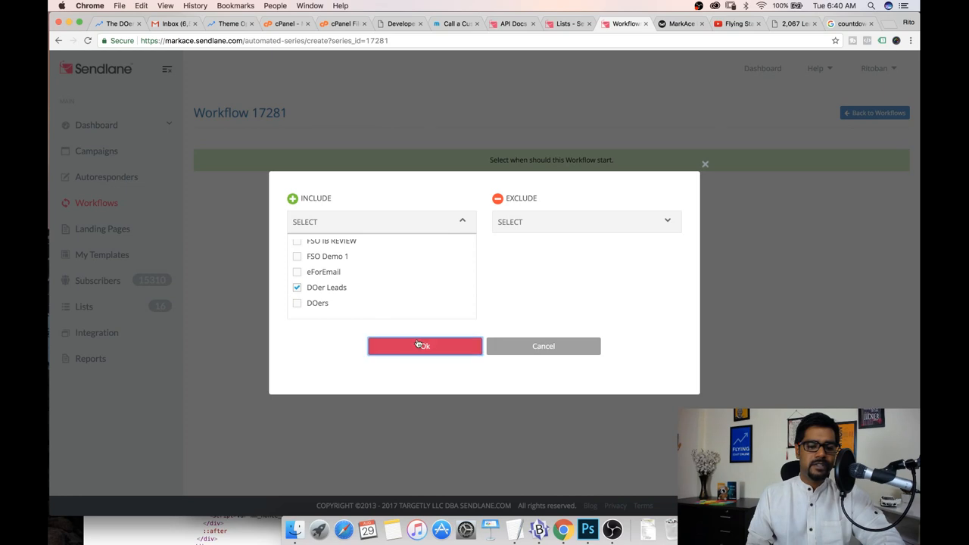
click(424, 347)
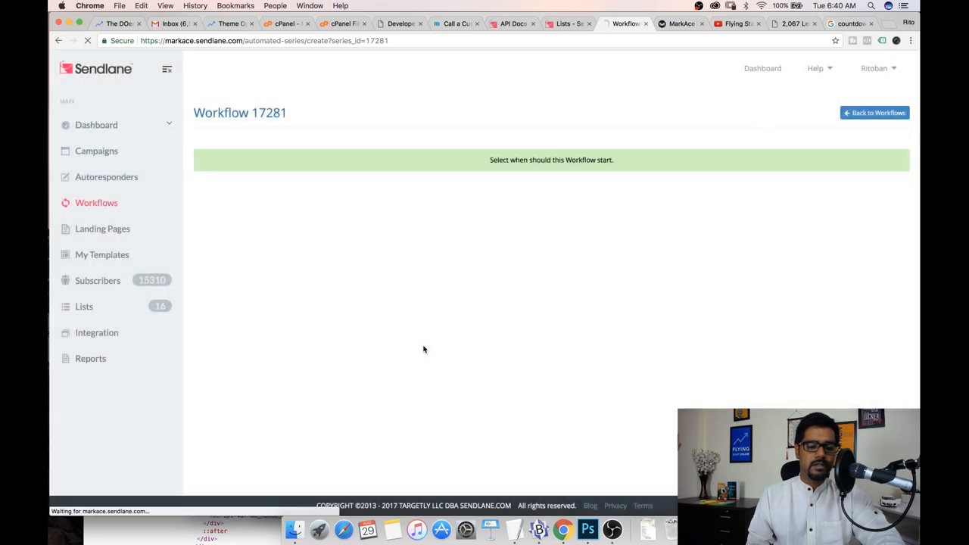
click(551, 190)
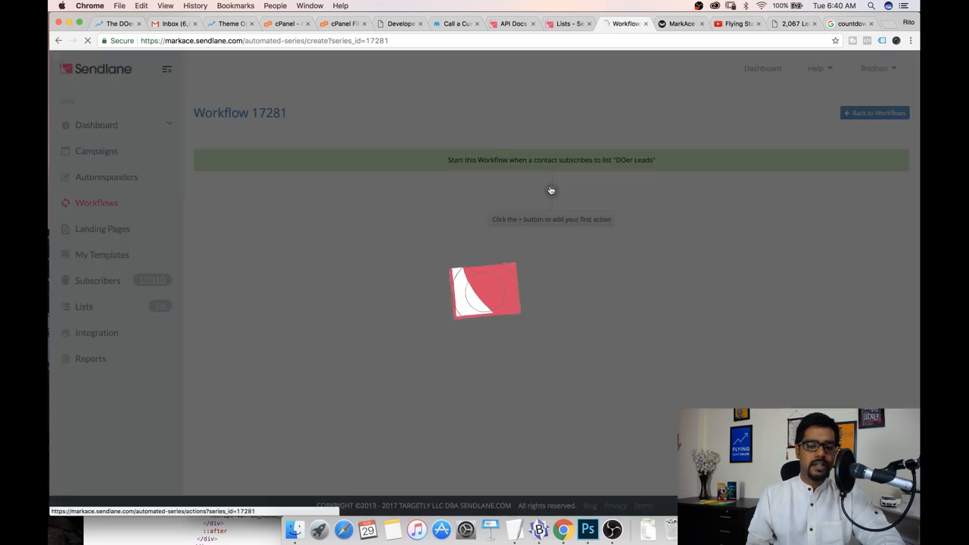
scroll(447, 273, down, 3)
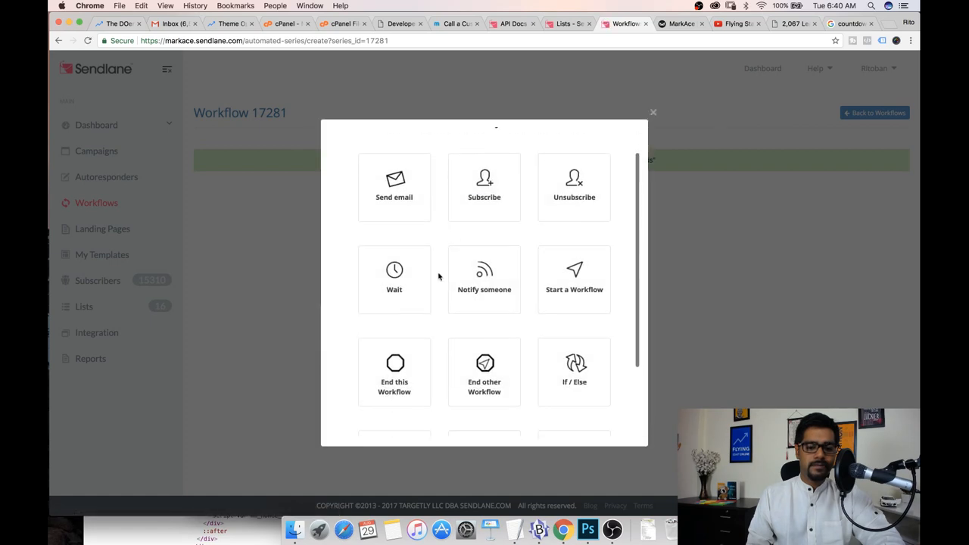
scroll(437, 278, up, 5)
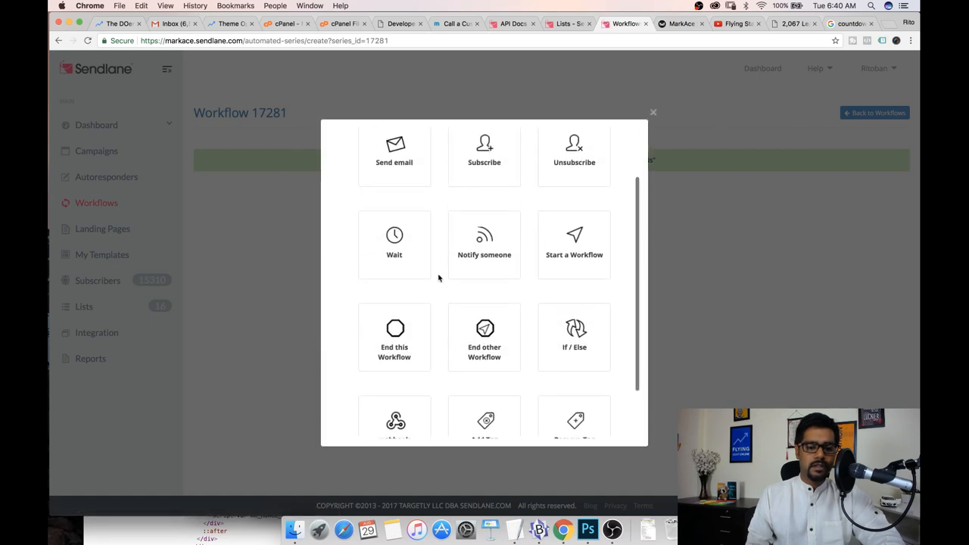
click(575, 402)
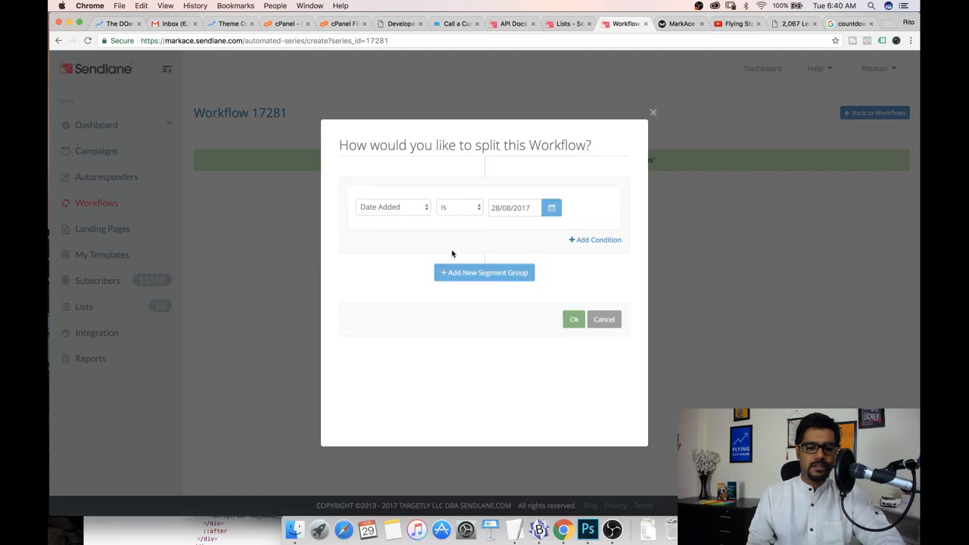
click(397, 208)
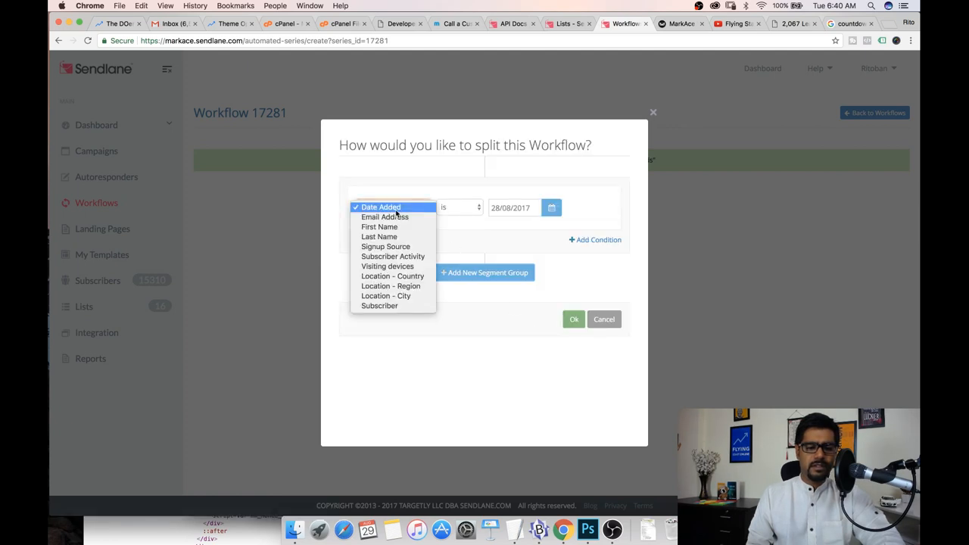
click(490, 246)
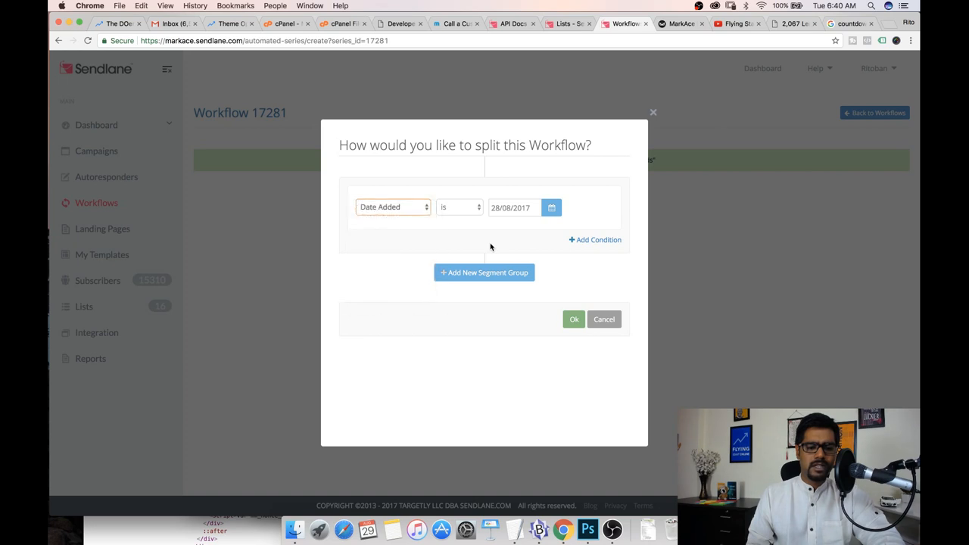
click(653, 113)
Add a Wait action as the first step, set it to 10 days and save it
click(551, 192)
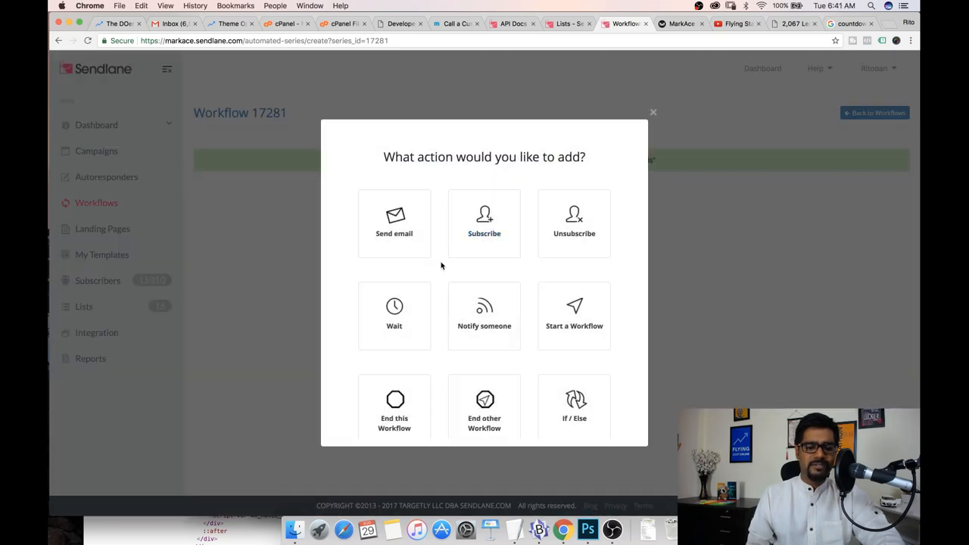
scroll(441, 266, down, 1)
scroll(442, 267, down, 1)
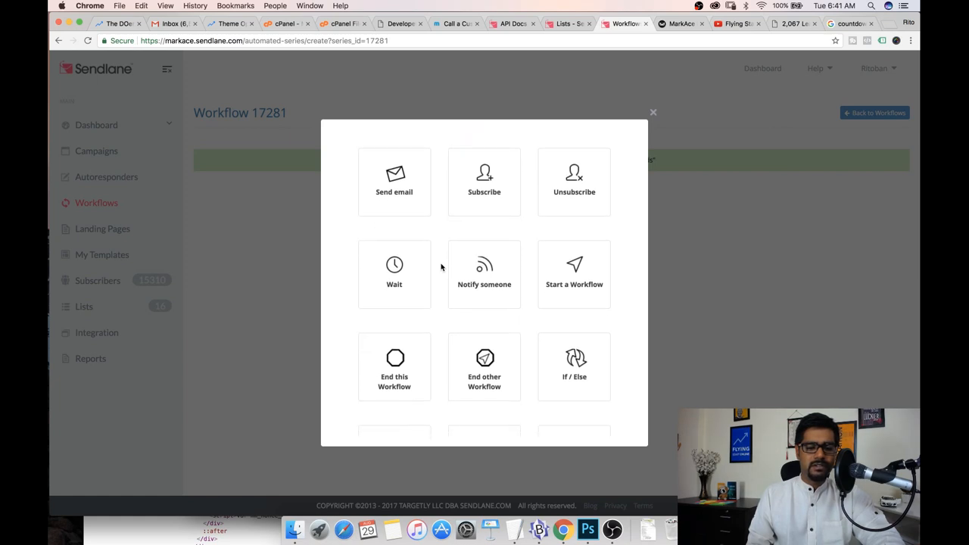
scroll(441, 266, down, 4)
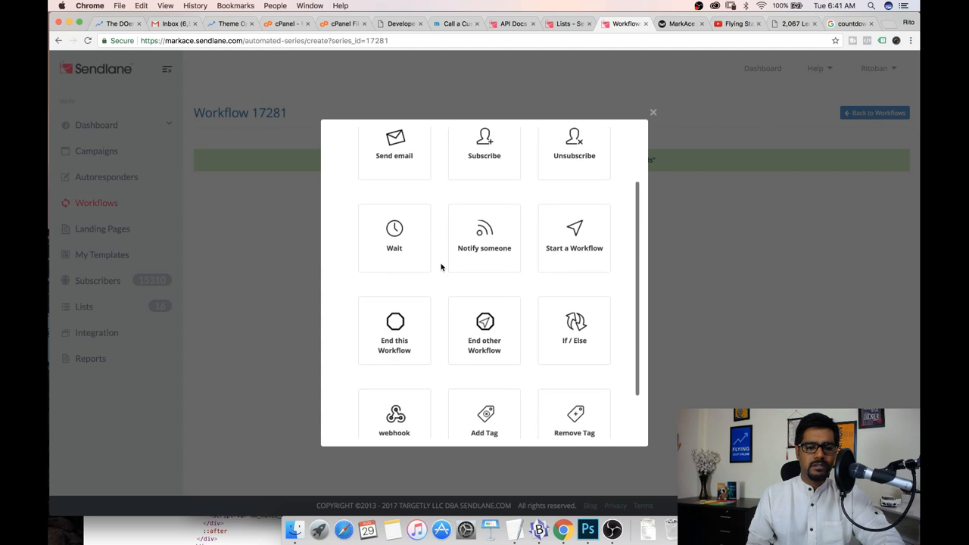
scroll(441, 267, up, 4)
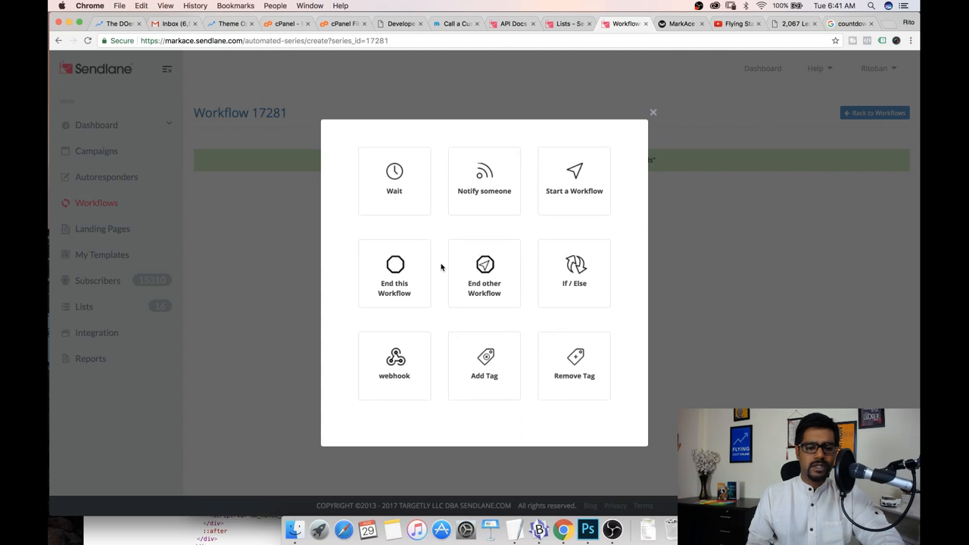
click(394, 282)
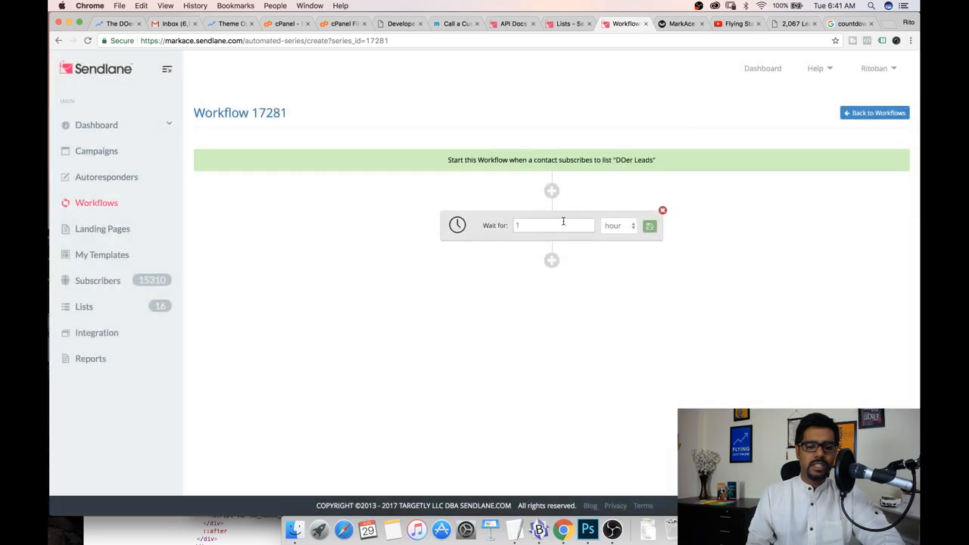
click(615, 226)
click(619, 236)
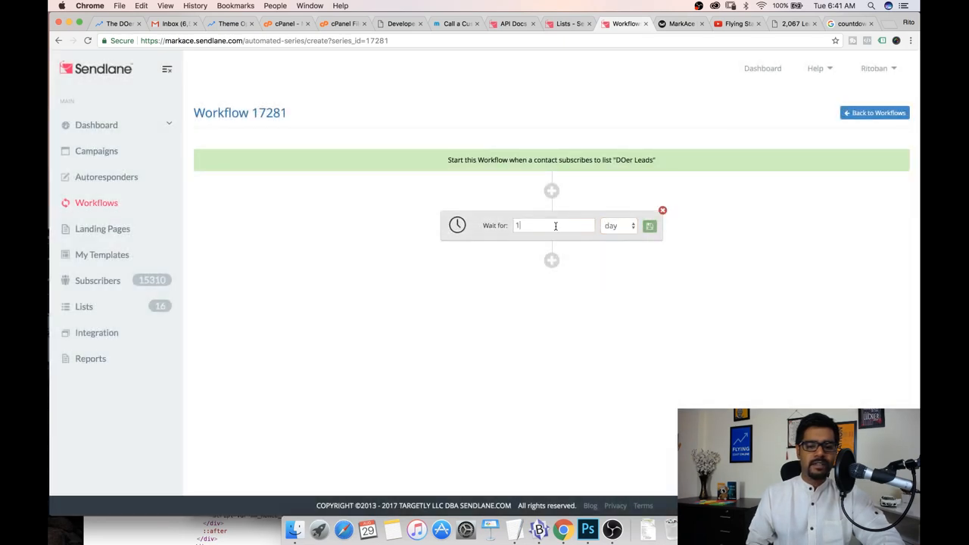
click(504, 227)
text(10)
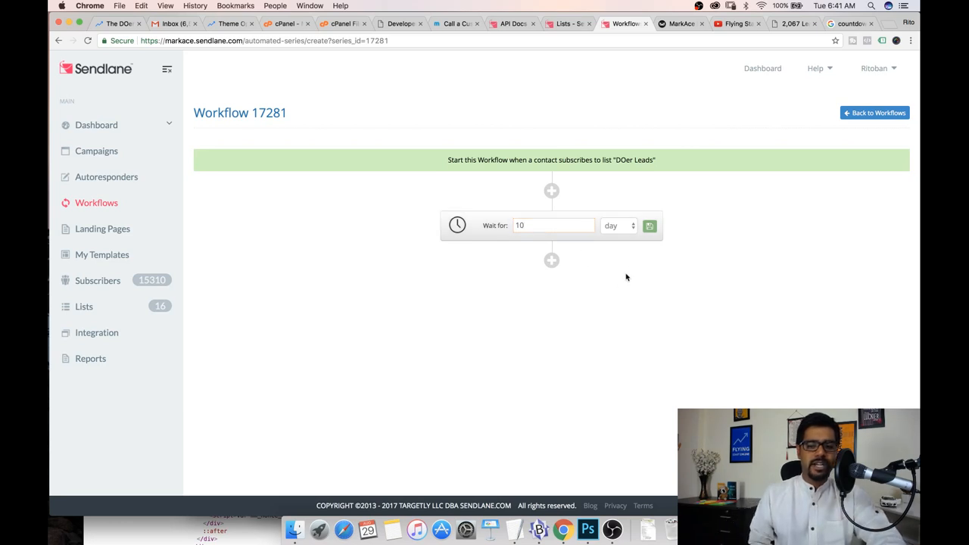
click(636, 229)
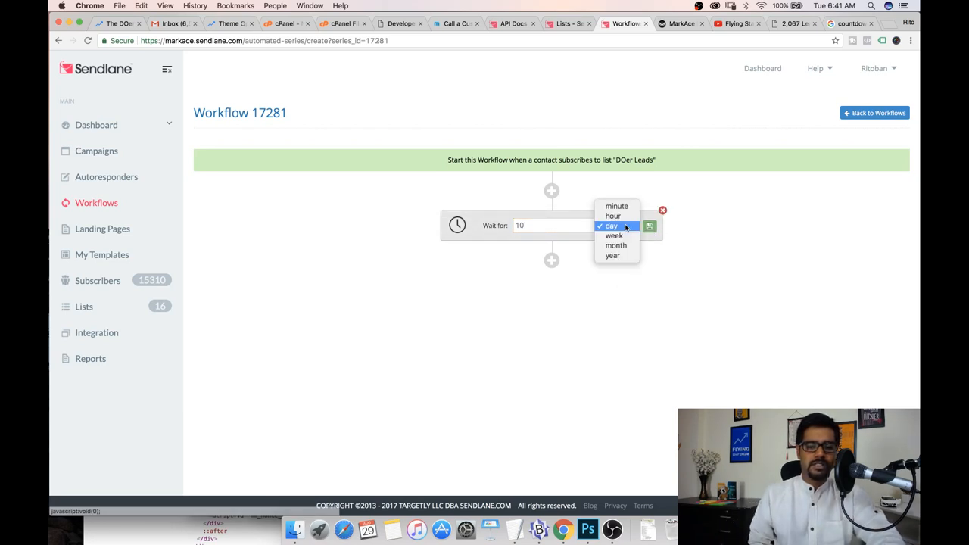
click(671, 253)
click(649, 228)
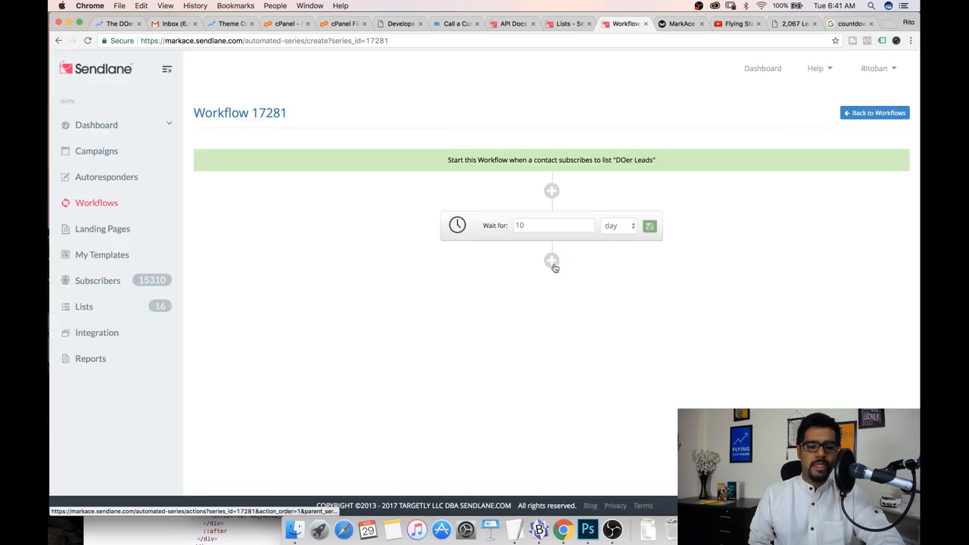
Add a Subscribe action below the wait that subscribes the contact to MarkAce Bucket and save it
click(552, 261)
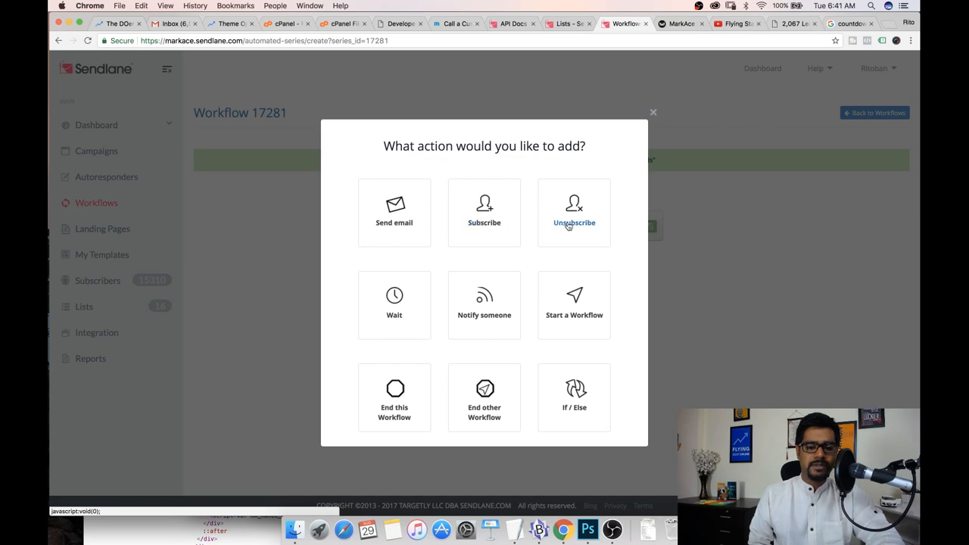
click(482, 223)
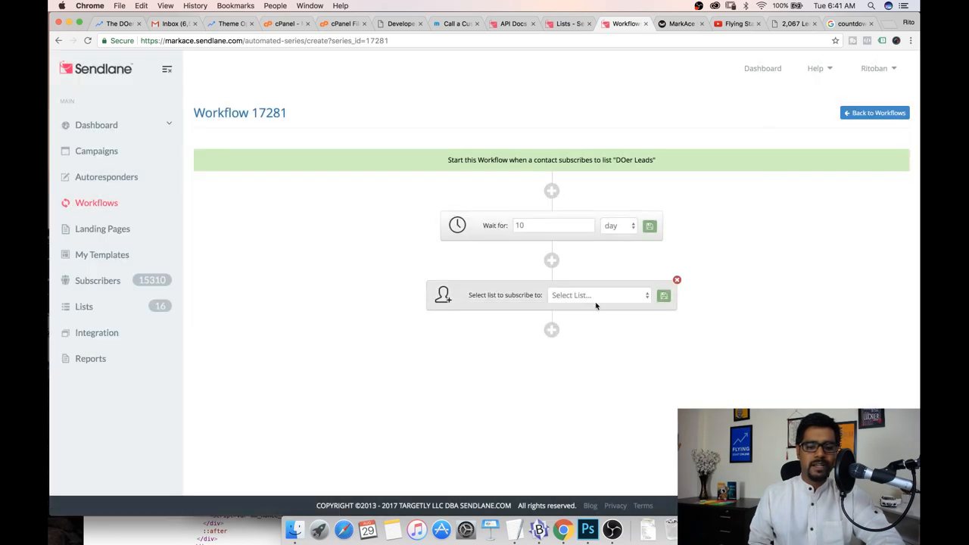
click(598, 300)
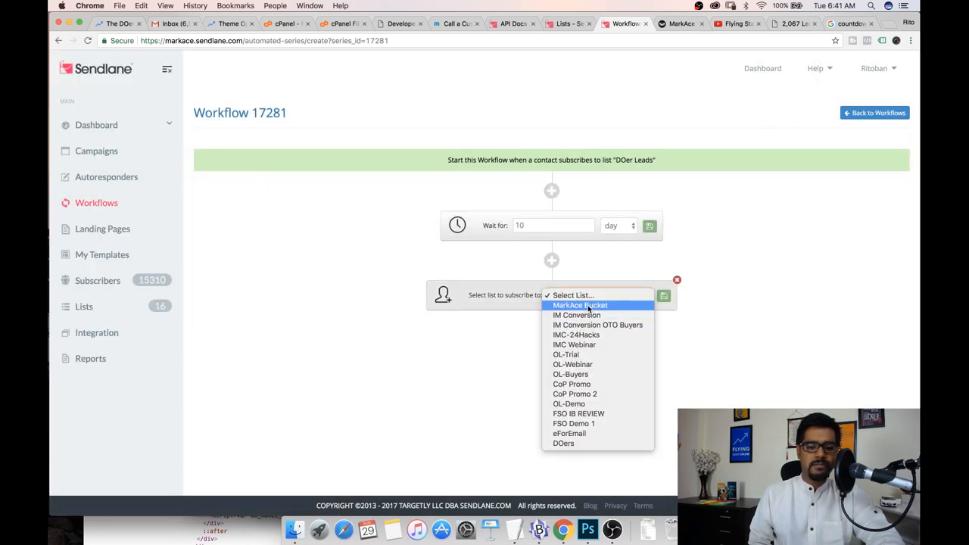
click(592, 306)
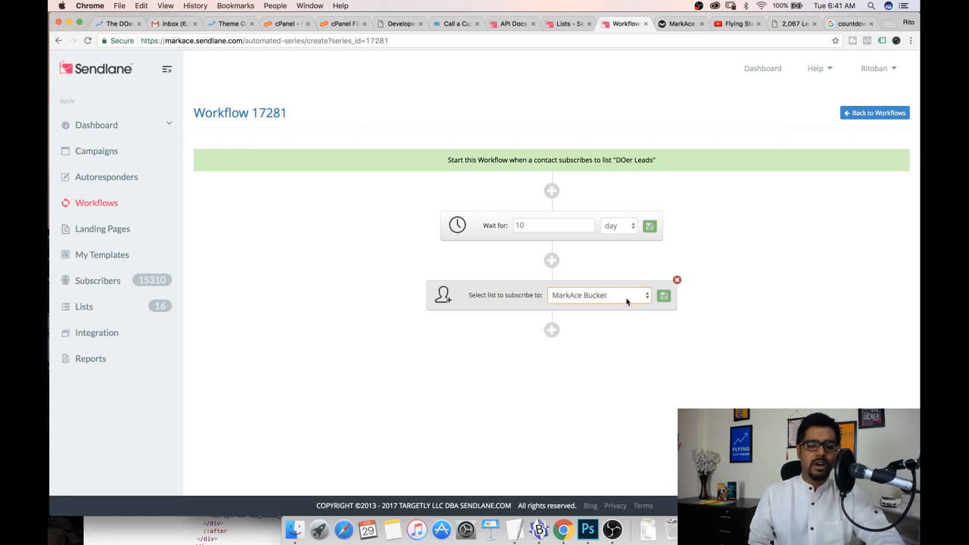
click(664, 297)
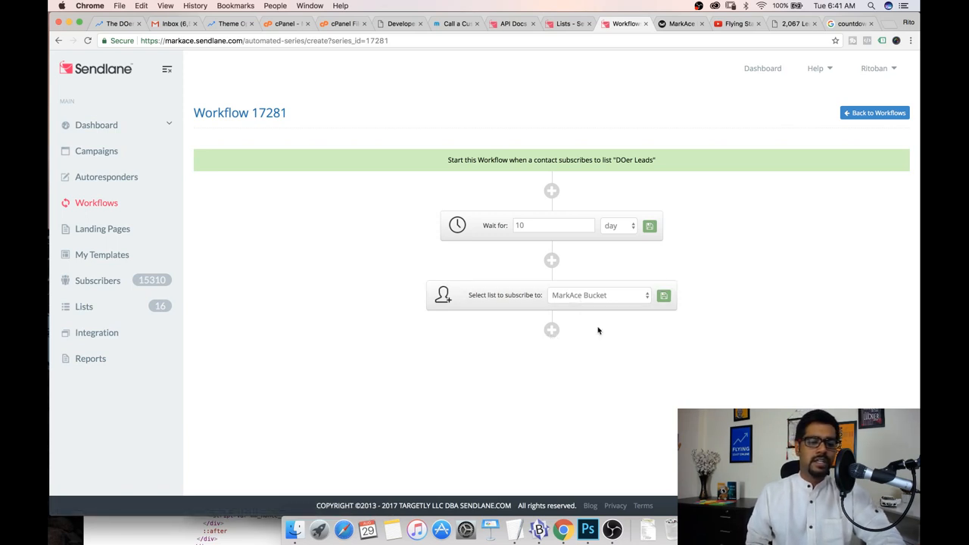
Add an Unsubscribe action after the subscribe step and choose DOer Leads as the list to leave
click(551, 329)
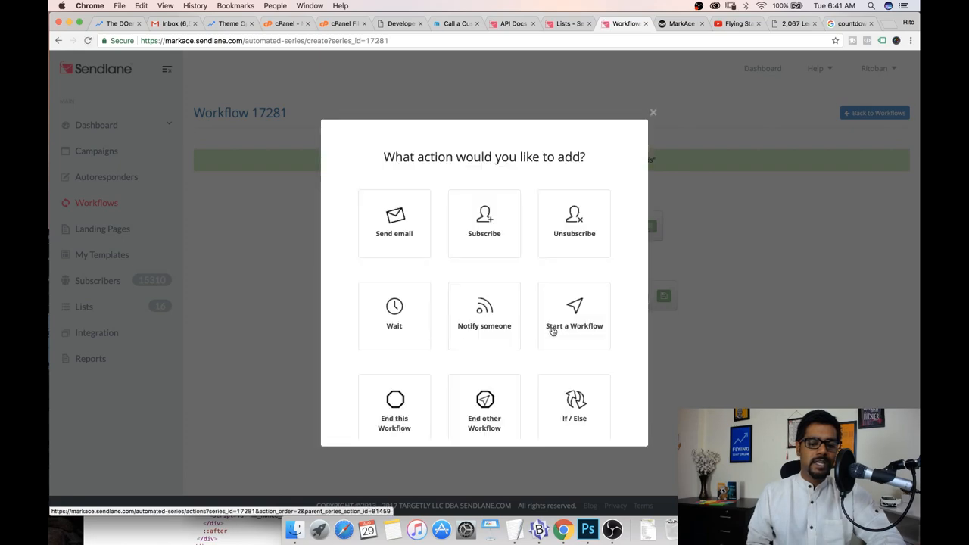
click(570, 227)
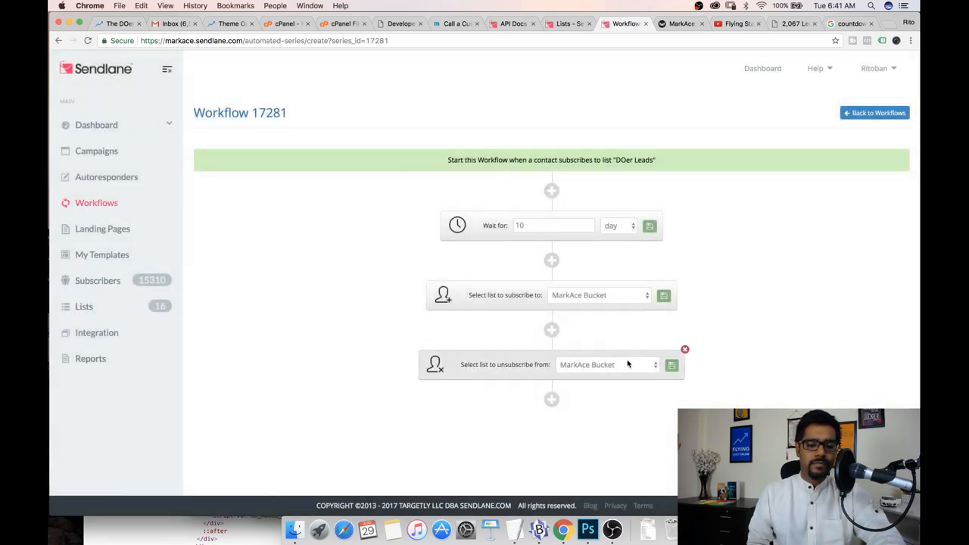
click(628, 362)
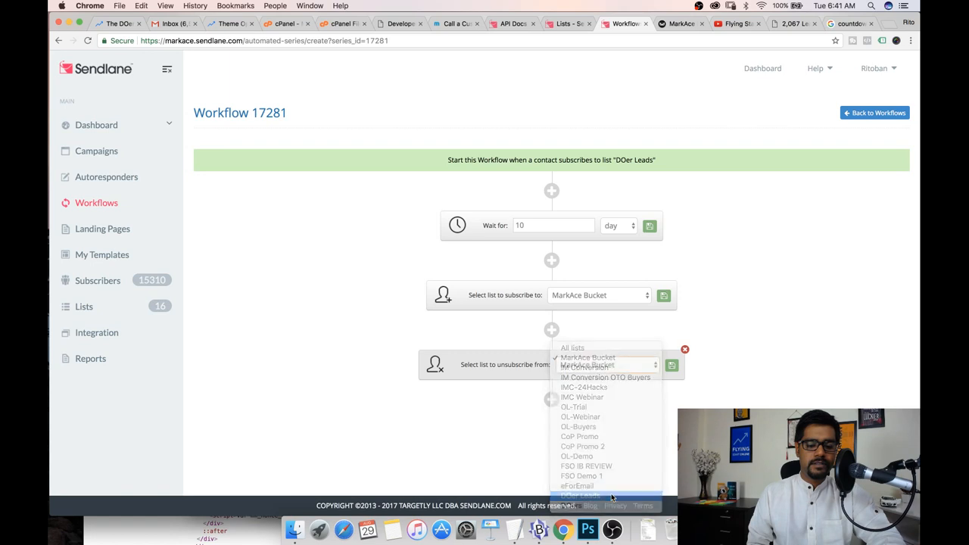
click(602, 489)
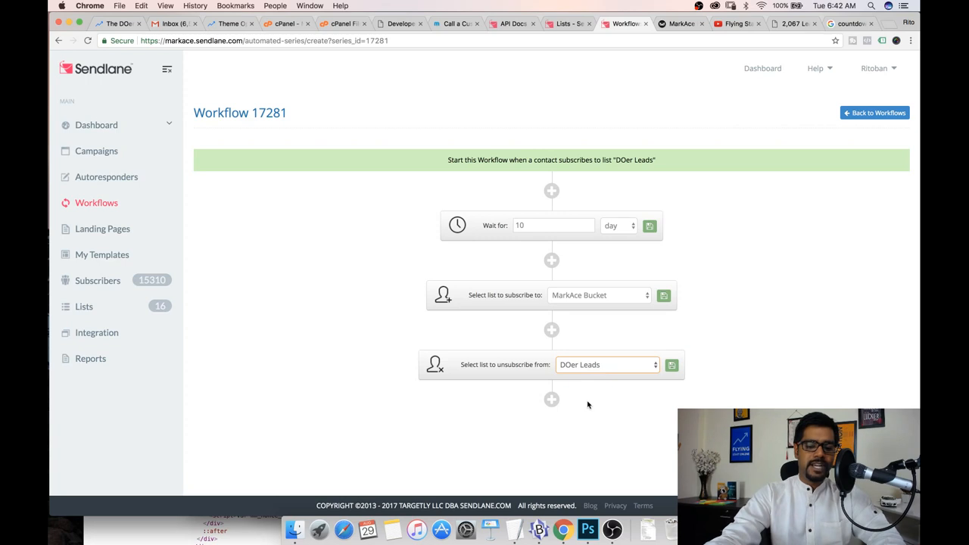
Add an End this workflow action after the unsubscribe step, accept the warning and save the wait and unsubscribe actions
click(551, 398)
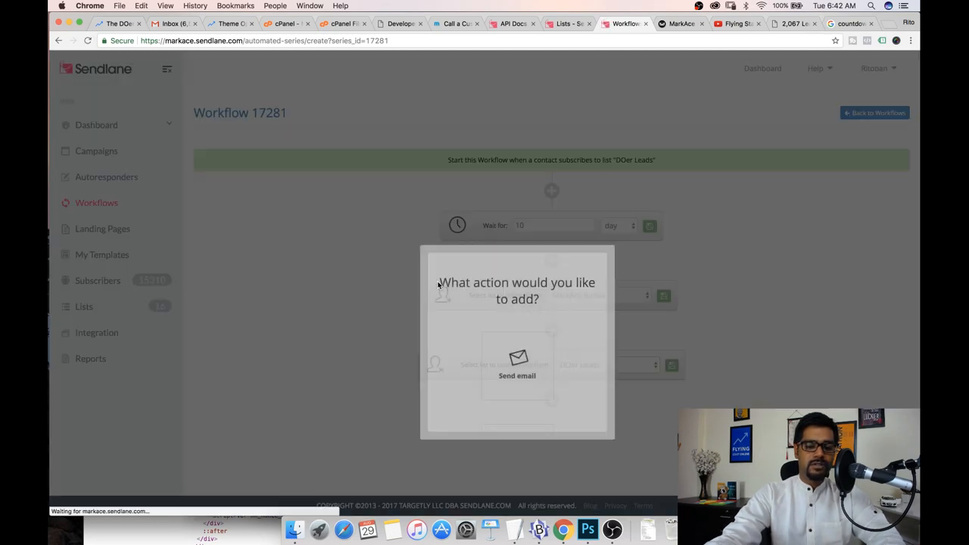
scroll(437, 284, down, 3)
click(402, 280)
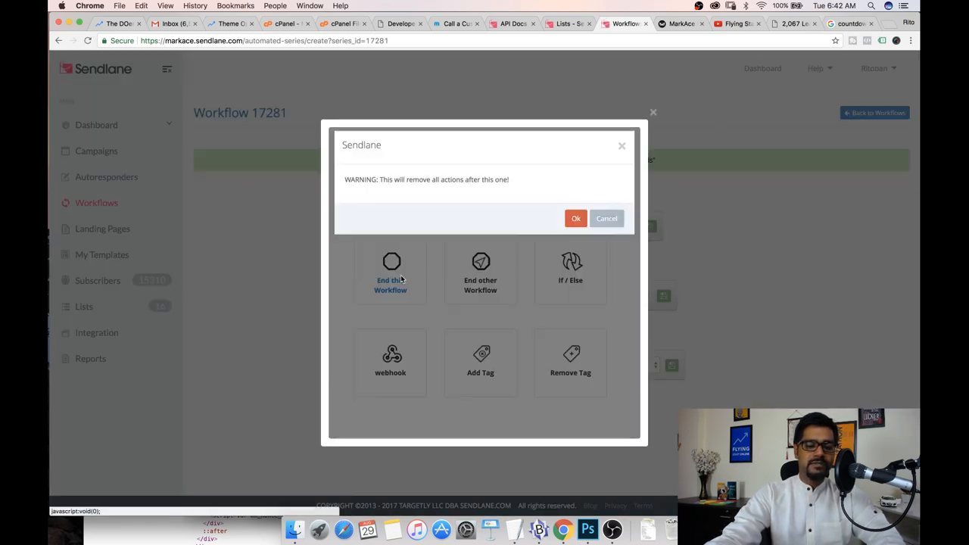
click(575, 216)
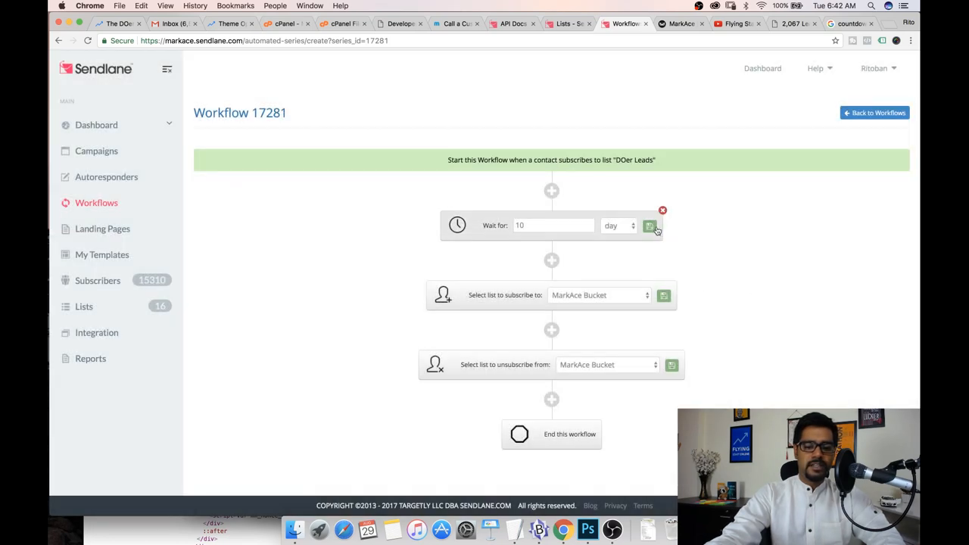
click(652, 227)
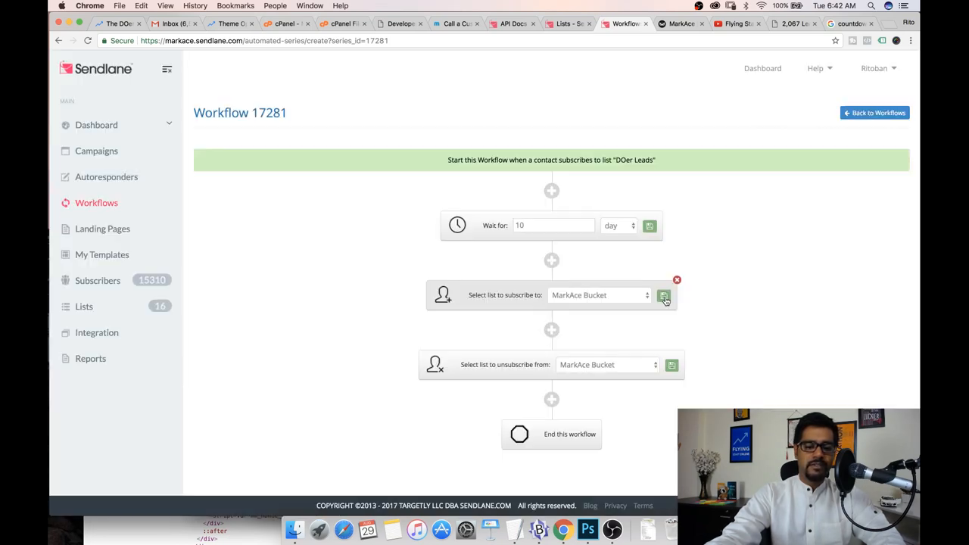
click(664, 297)
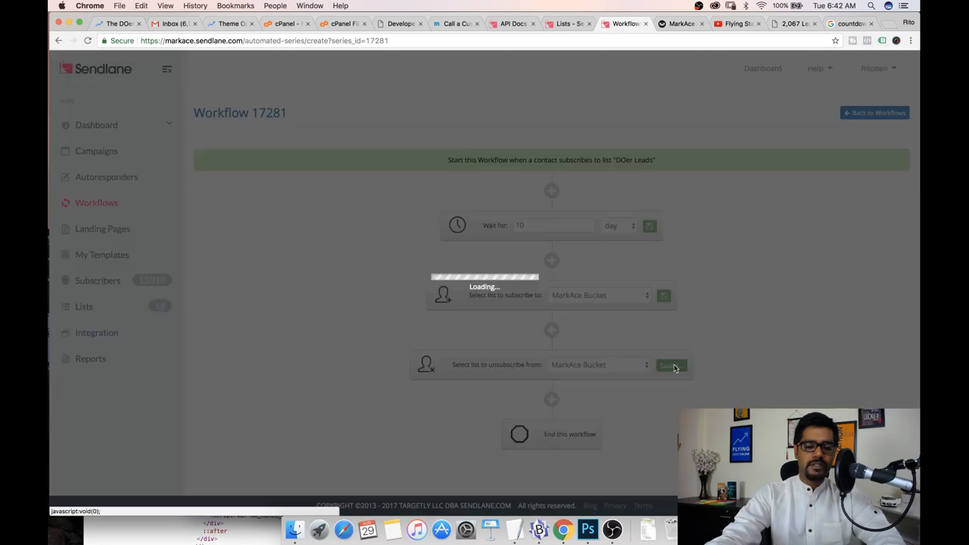
Return to the workflow list and open the DOers workflow 17280 to compare its steps
click(672, 367)
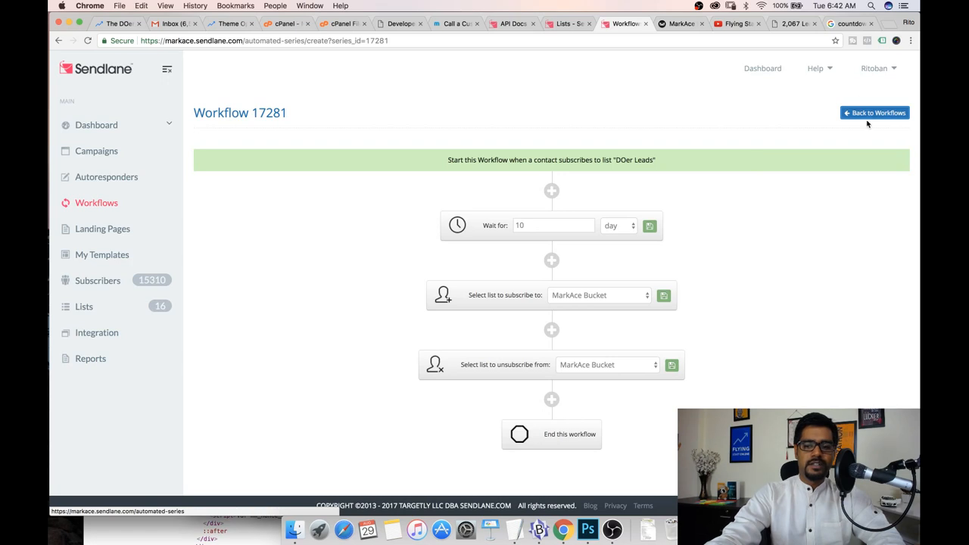
click(867, 120)
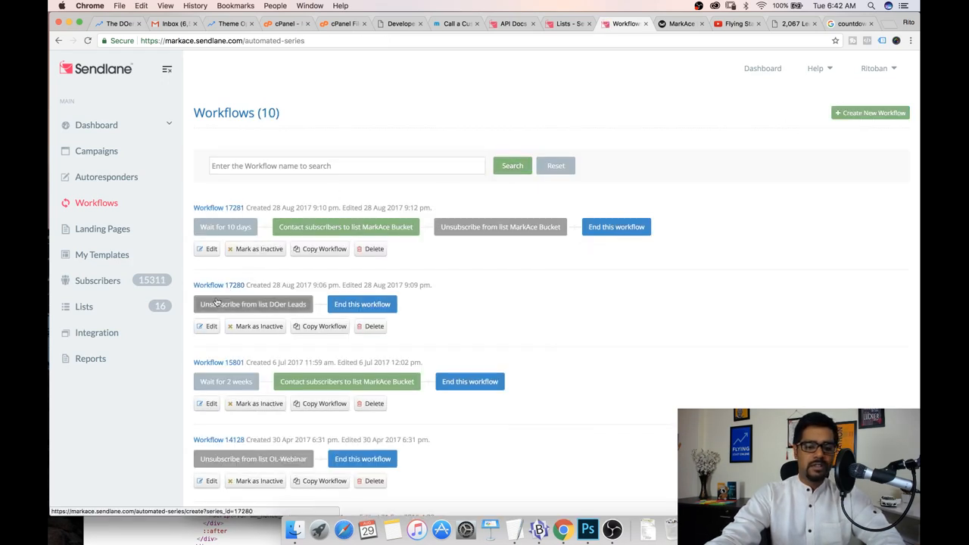
click(212, 293)
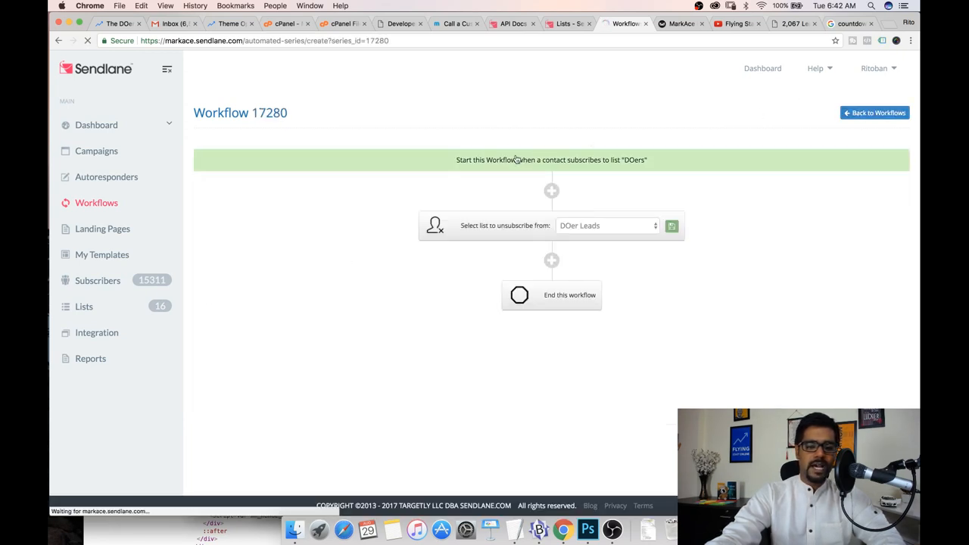
click(238, 213)
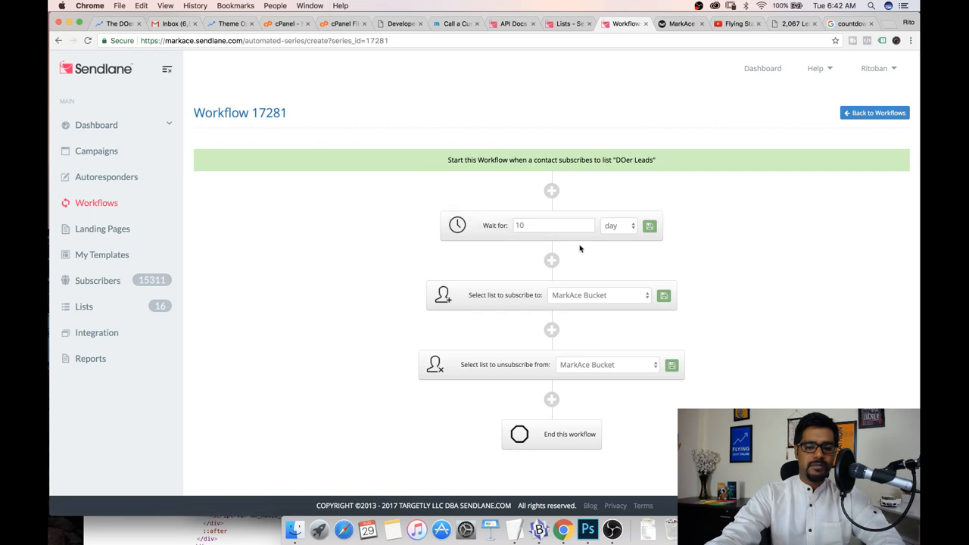
Set the unsubscribe step's list to DOer Leads, save it, and head back to the workflows
click(592, 370)
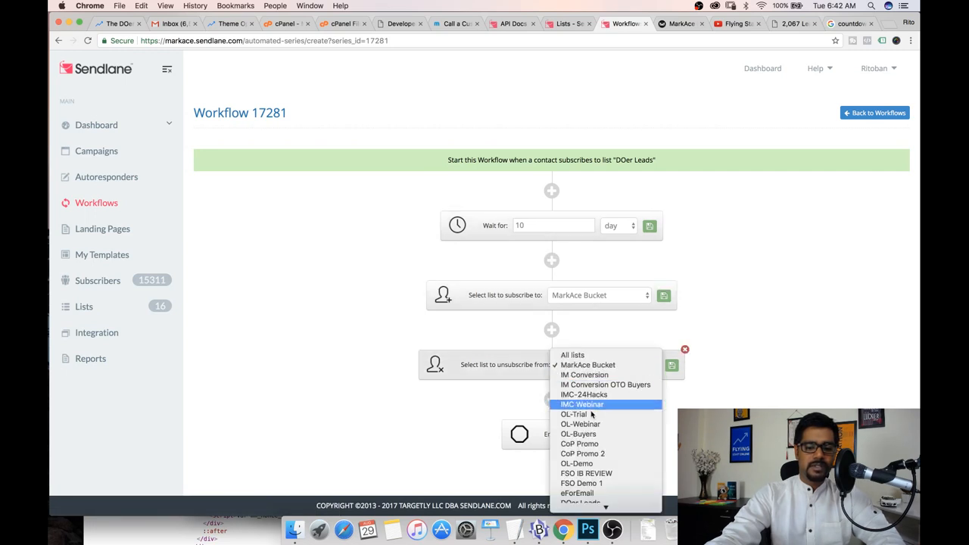
key(Escape)
key(d)
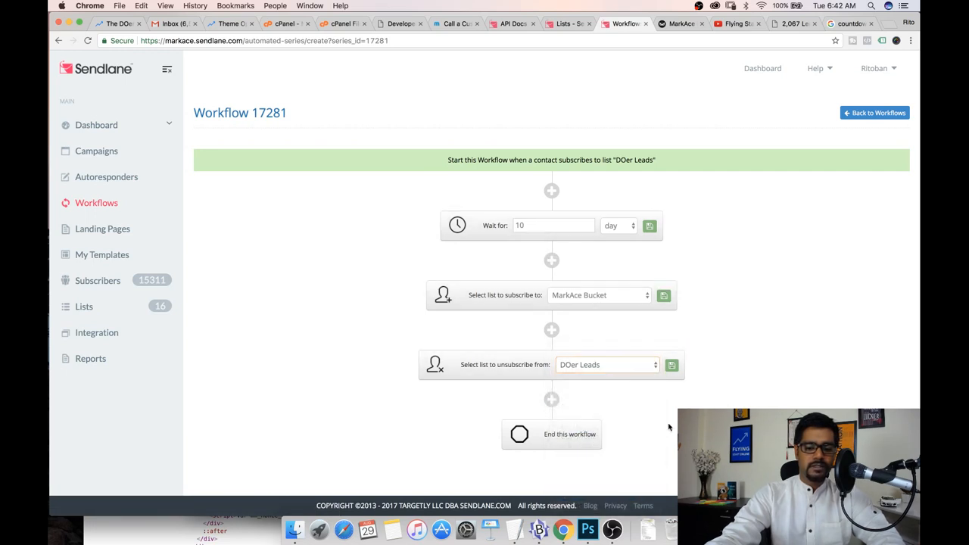
click(671, 366)
click(868, 114)
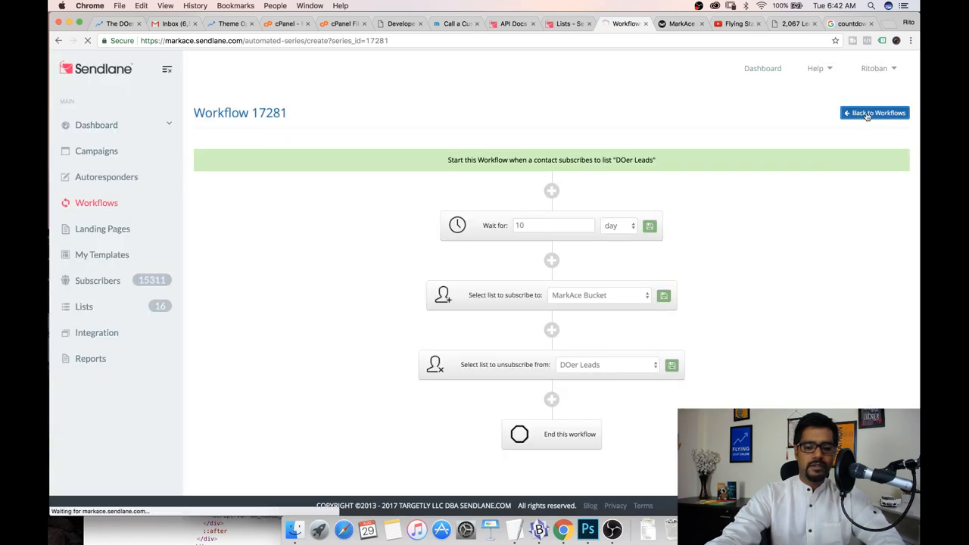
click(227, 209)
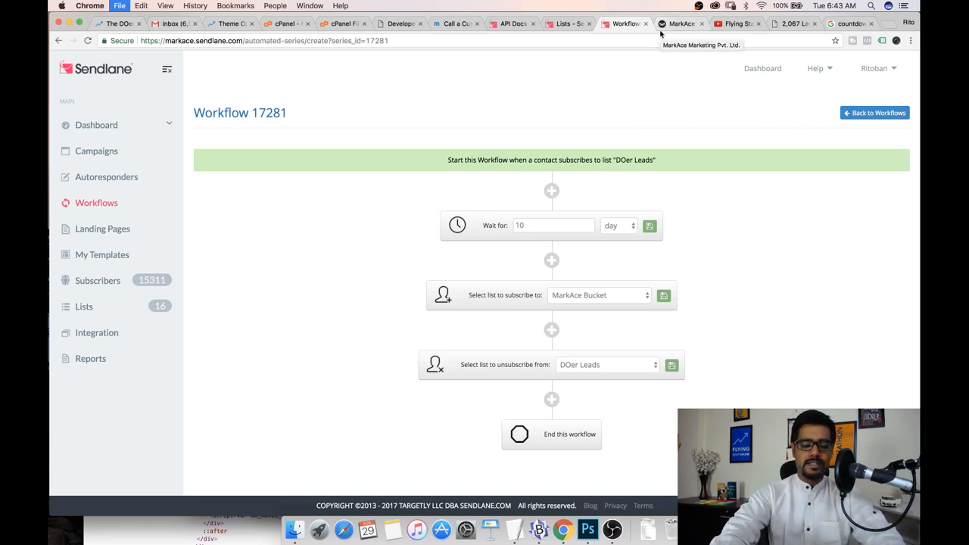
Open the SiteGround user area in a new tab and go to My Accounts
key(super+t)
text(ua)
key(Return)
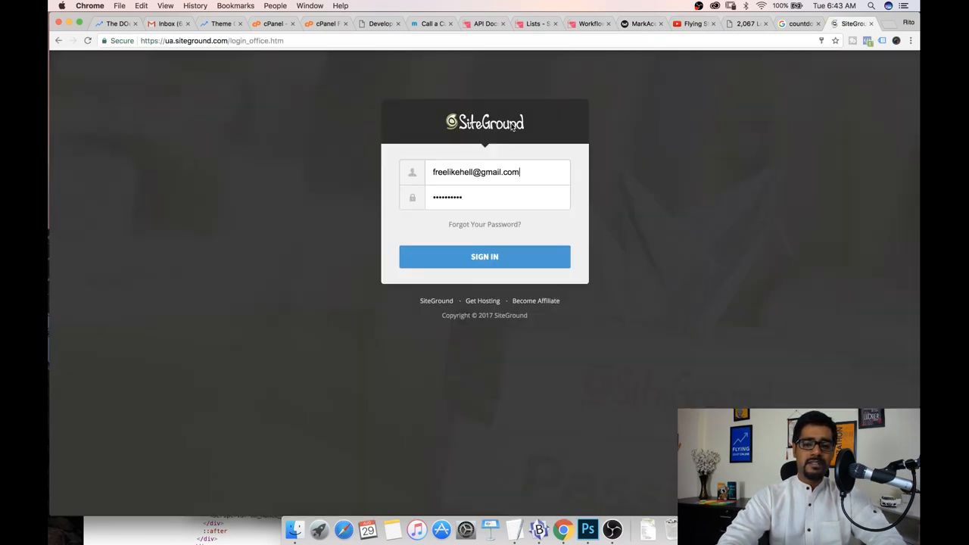
click(478, 256)
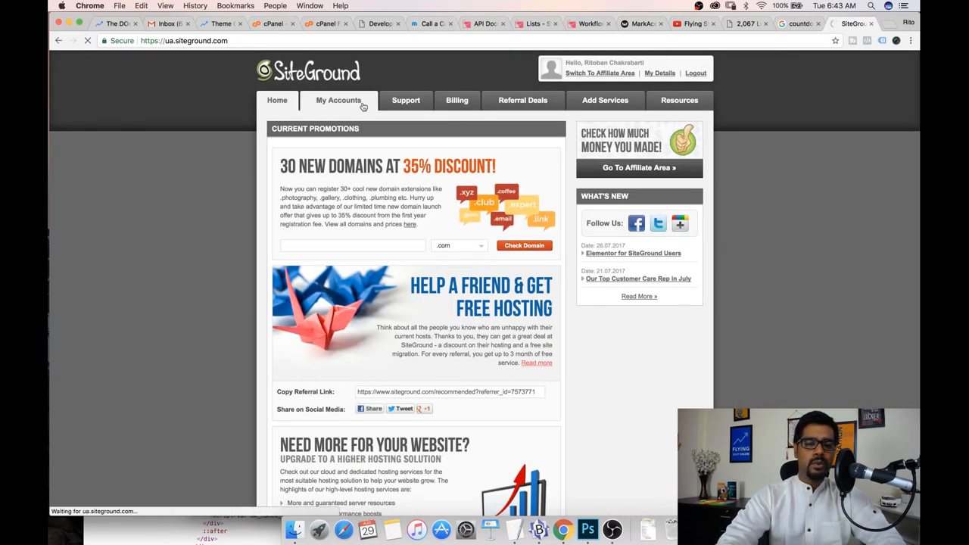
click(362, 106)
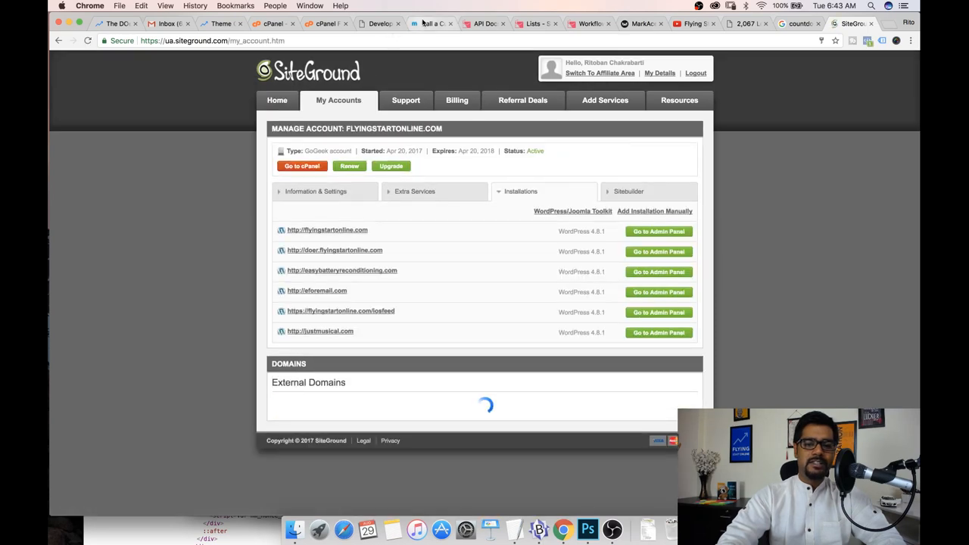
In the MemberMouse Developer Tools, start a new push notification triggered by Member Added
click(378, 24)
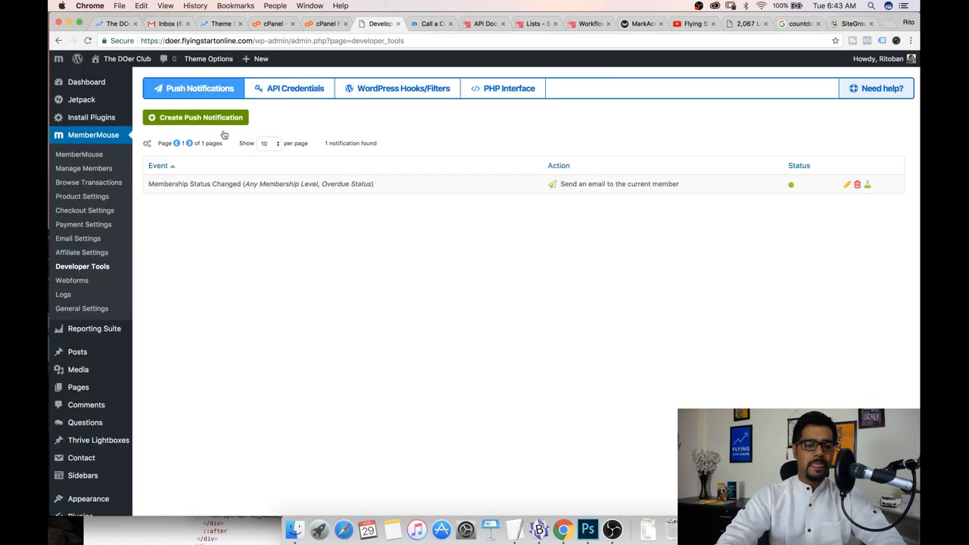
click(156, 42)
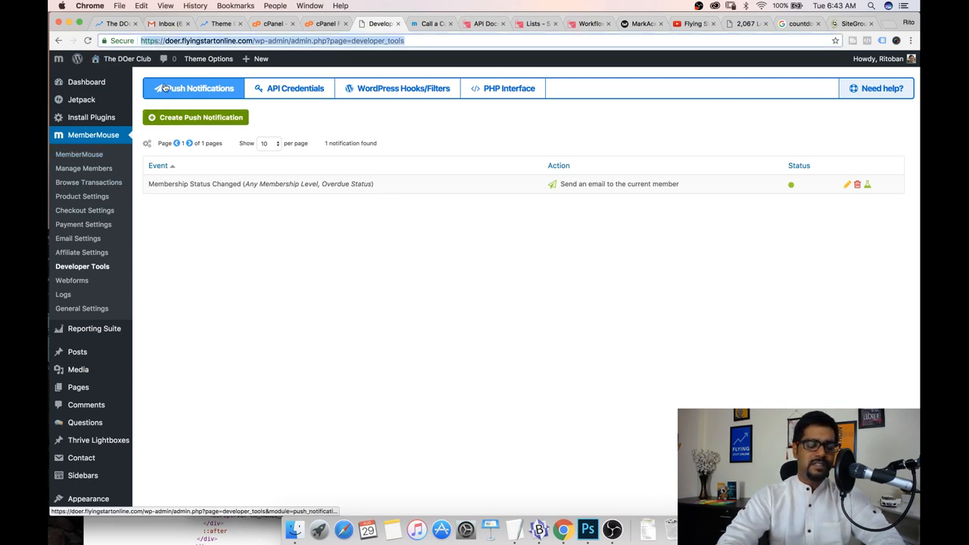
click(194, 122)
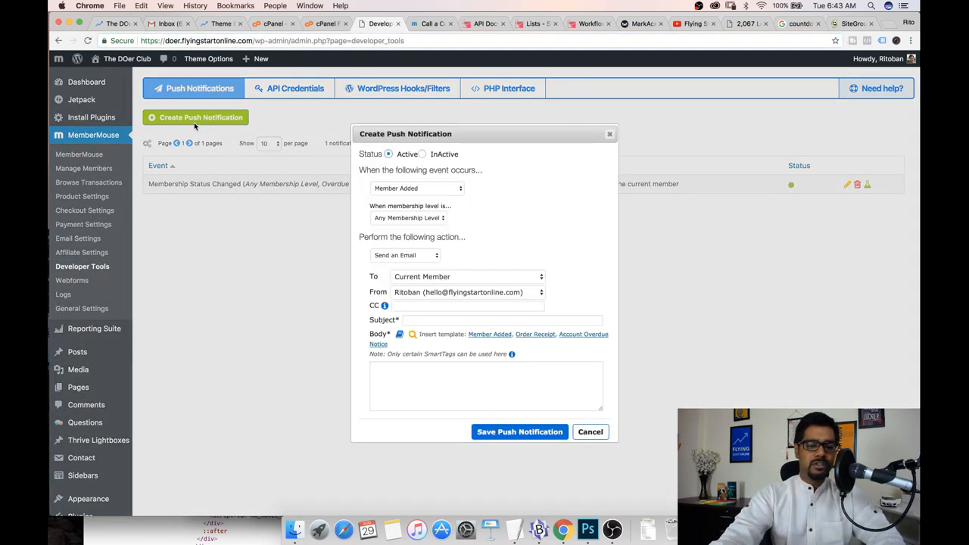
drag(364, 153, 452, 174)
click(452, 173)
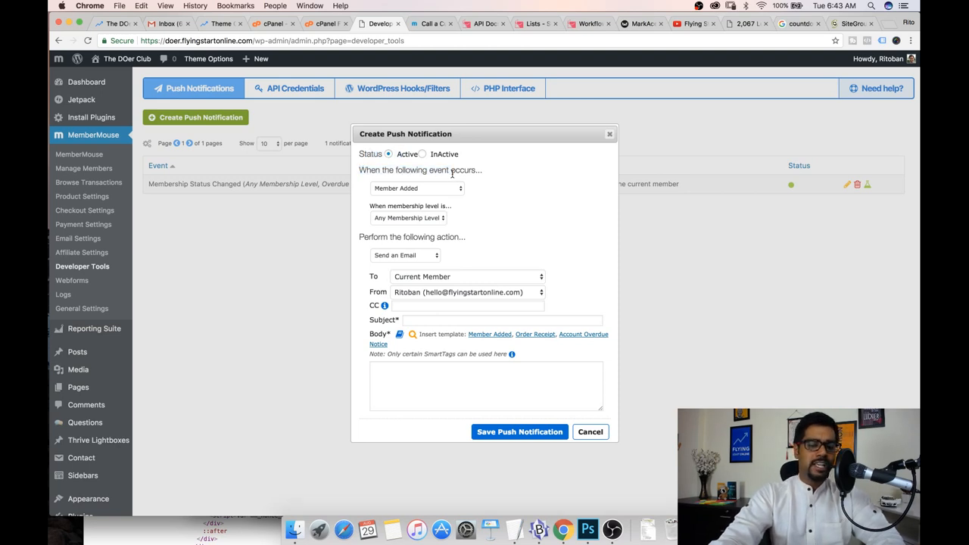
click(429, 195)
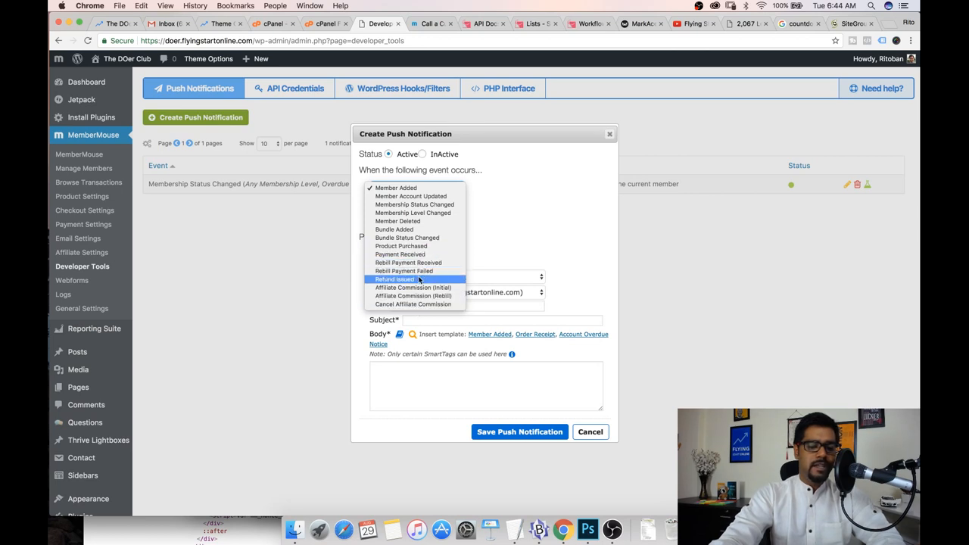
click(484, 206)
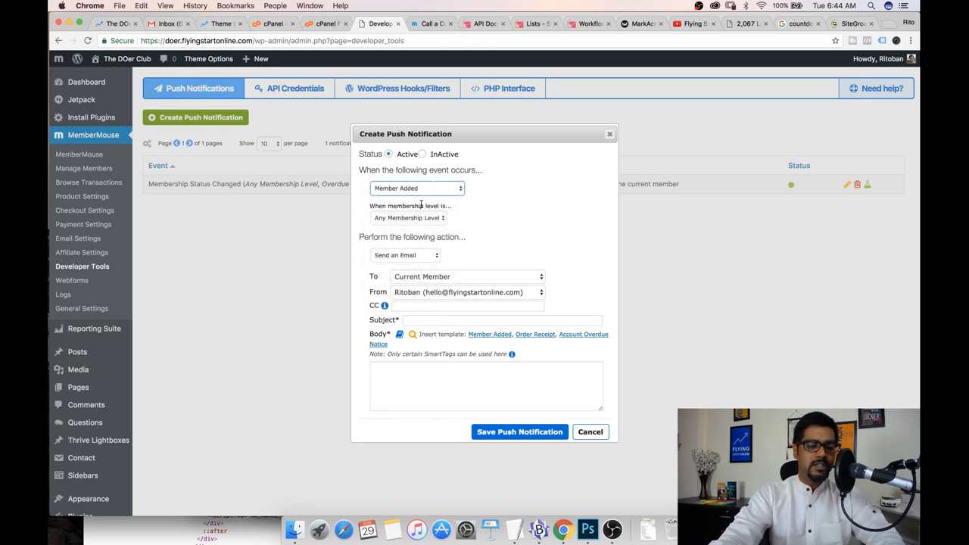
Set the notification's action to Call a Custom Script and focus the script URL field
click(399, 256)
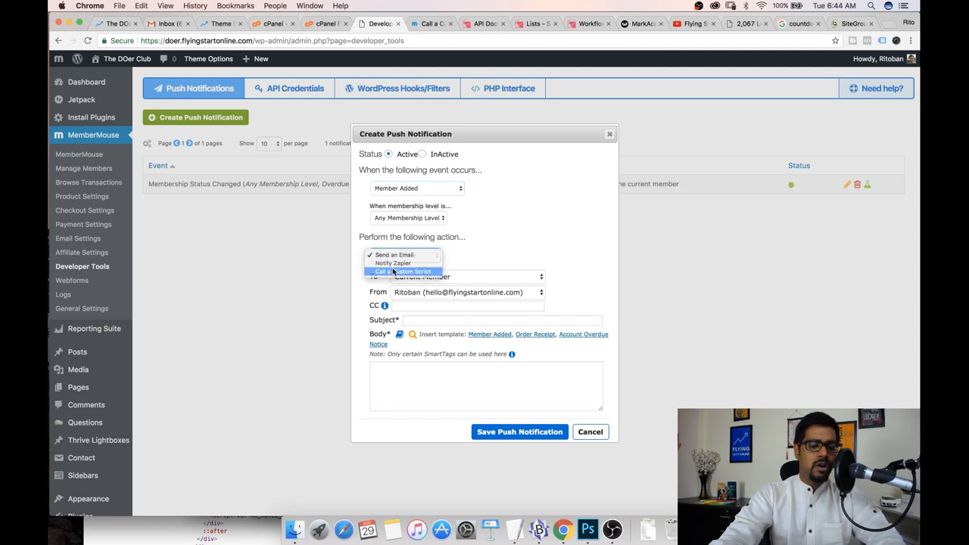
click(393, 271)
drag(370, 272, 496, 278)
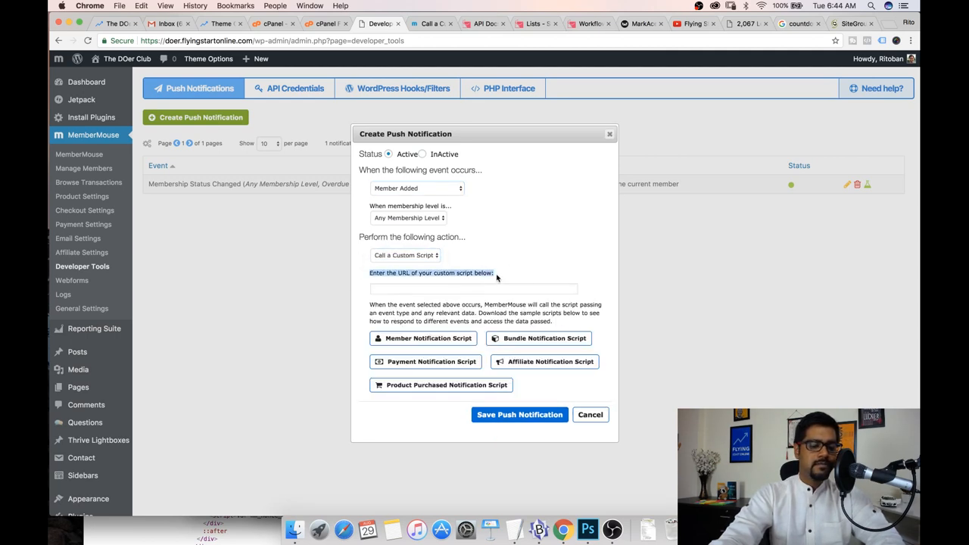
click(441, 291)
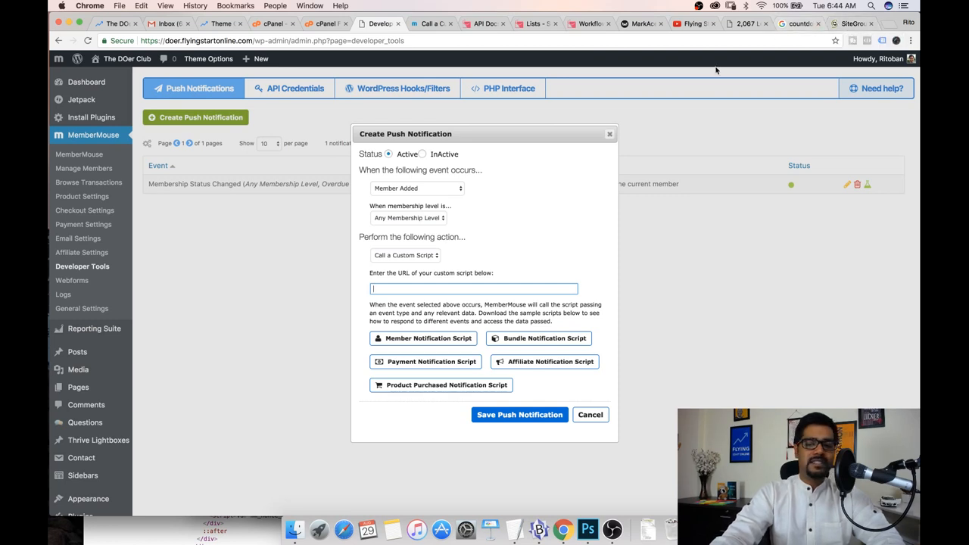
Open cPanel from the SiteGround account and launch the File Manager
click(844, 24)
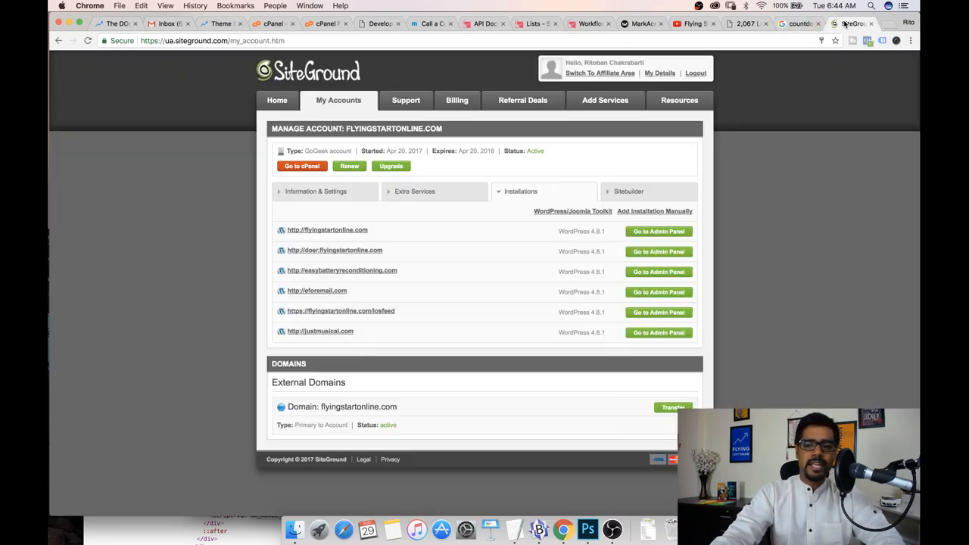
click(303, 168)
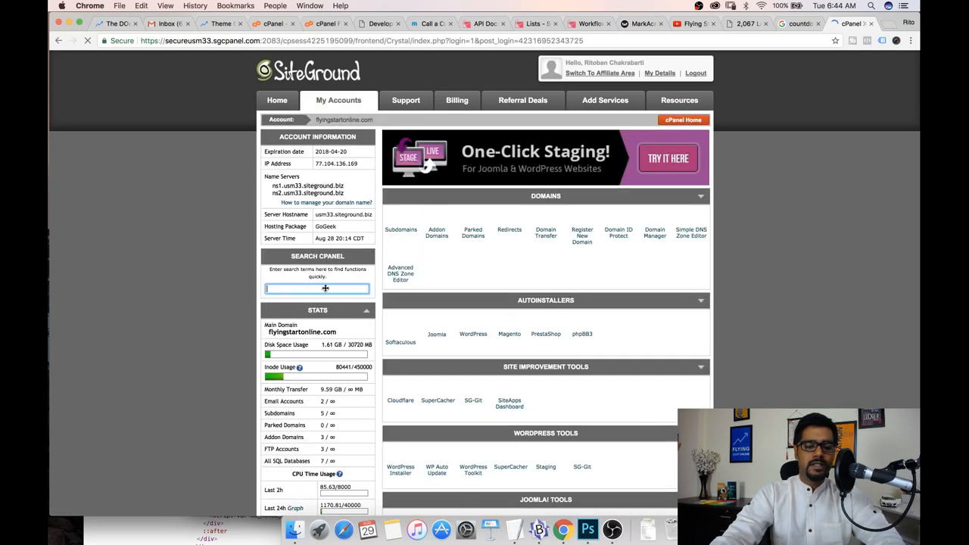
text(fil)
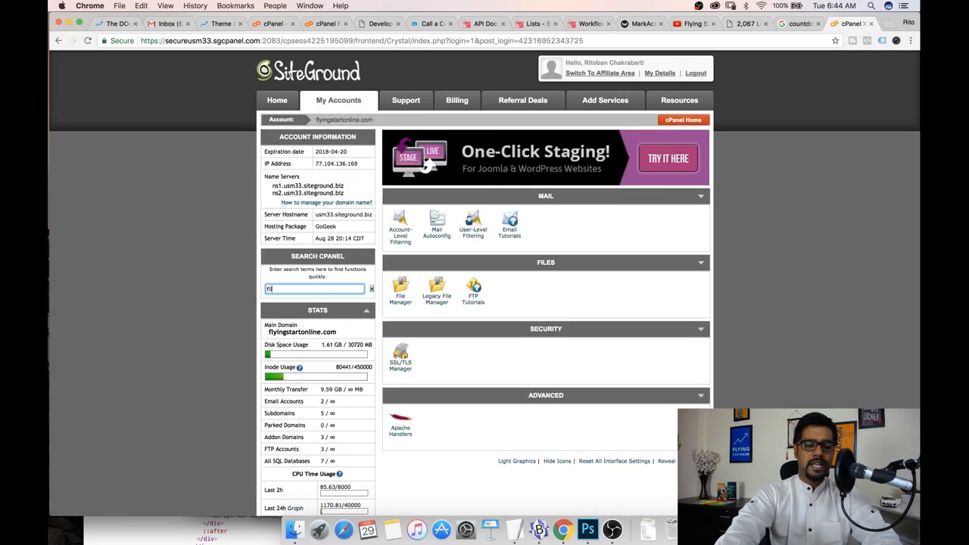
click(400, 291)
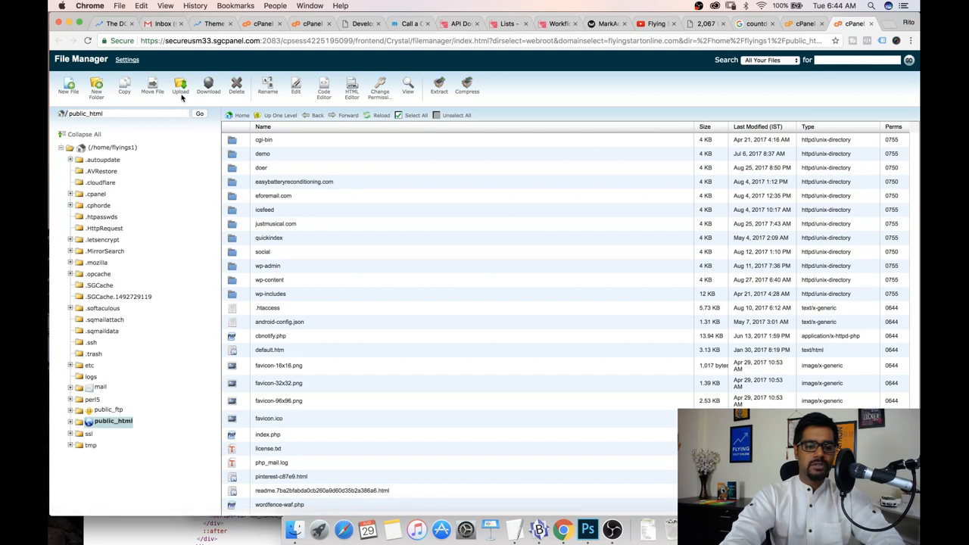
Create a new folder named custom inside public_html
click(94, 90)
text(sl-mm)
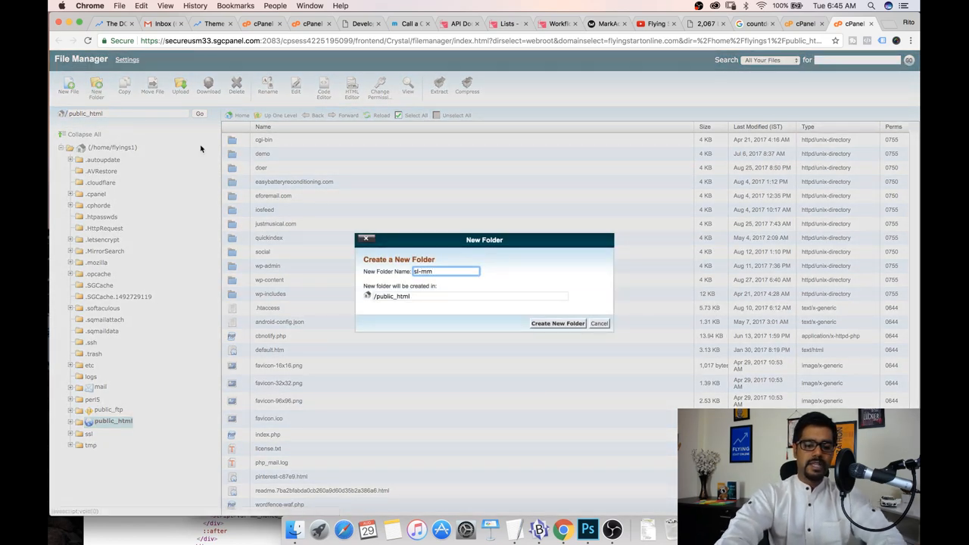
click(553, 325)
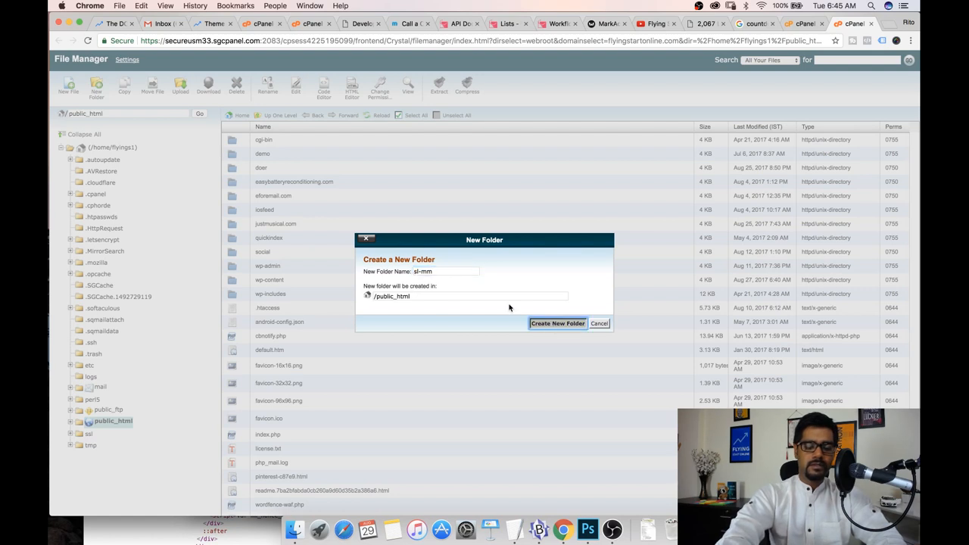
triple_click(446, 274)
text(ustom)
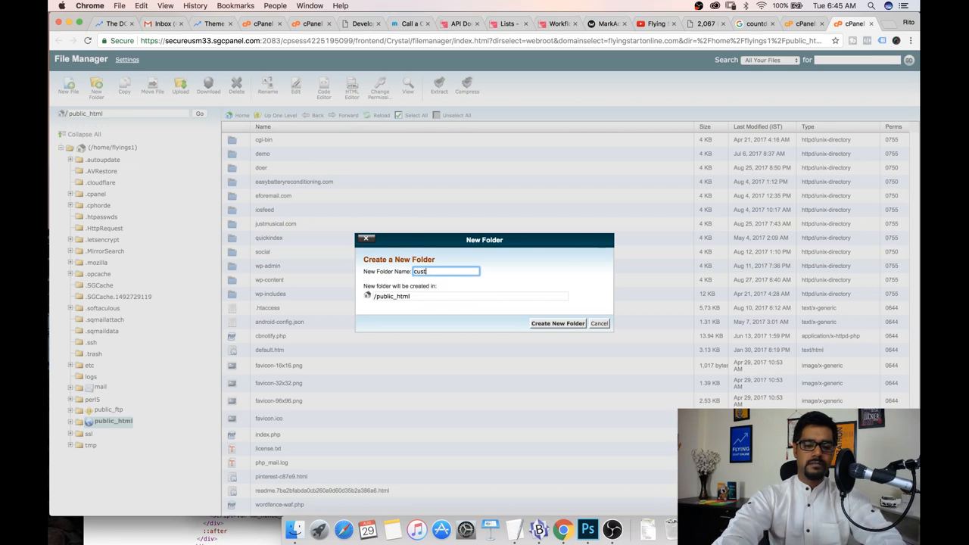
click(555, 323)
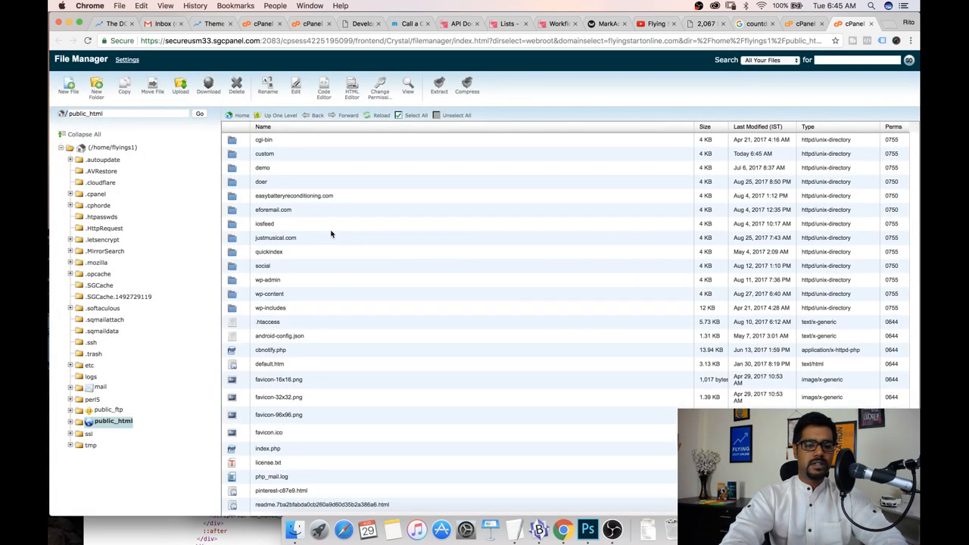
Open the custom folder and upload sendlane-mm.php from the Downloads folder
double_click(232, 152)
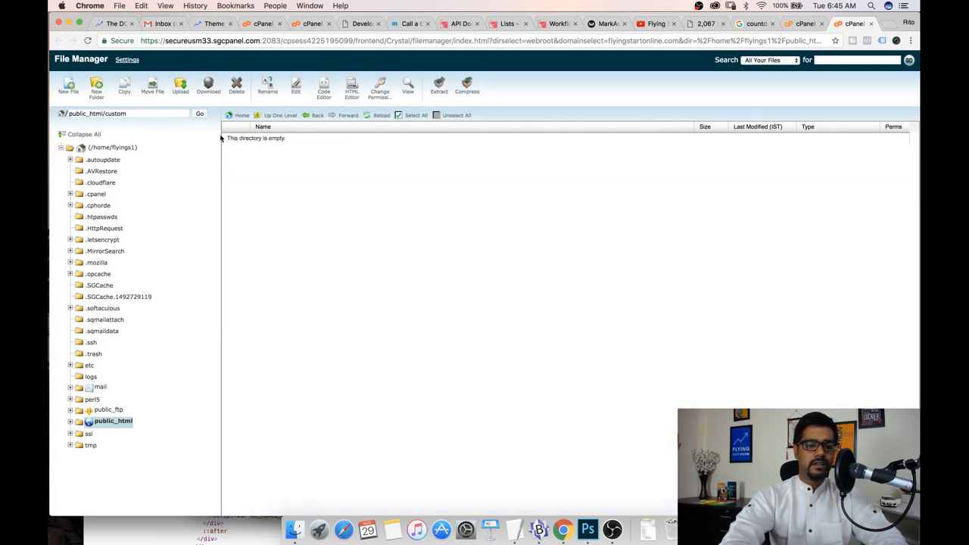
click(77, 91)
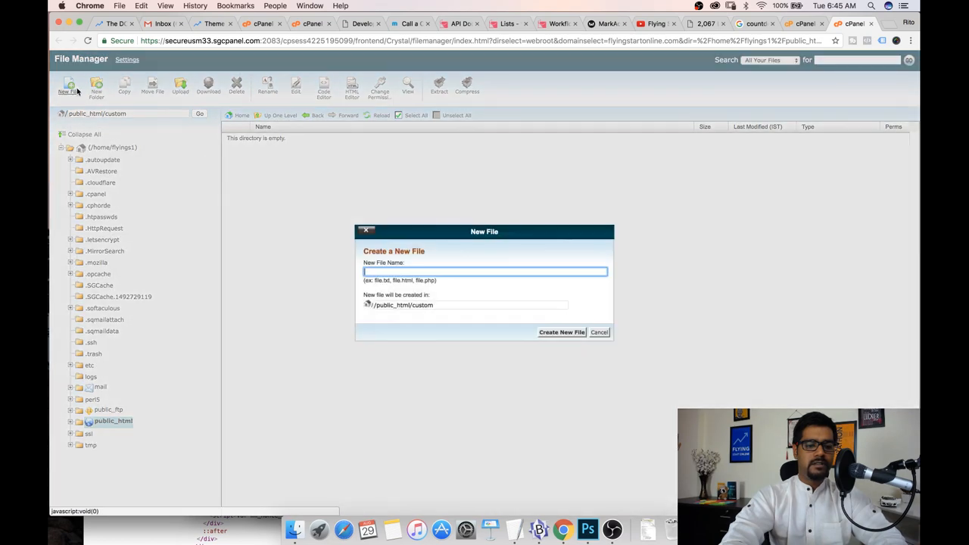
click(596, 333)
click(181, 89)
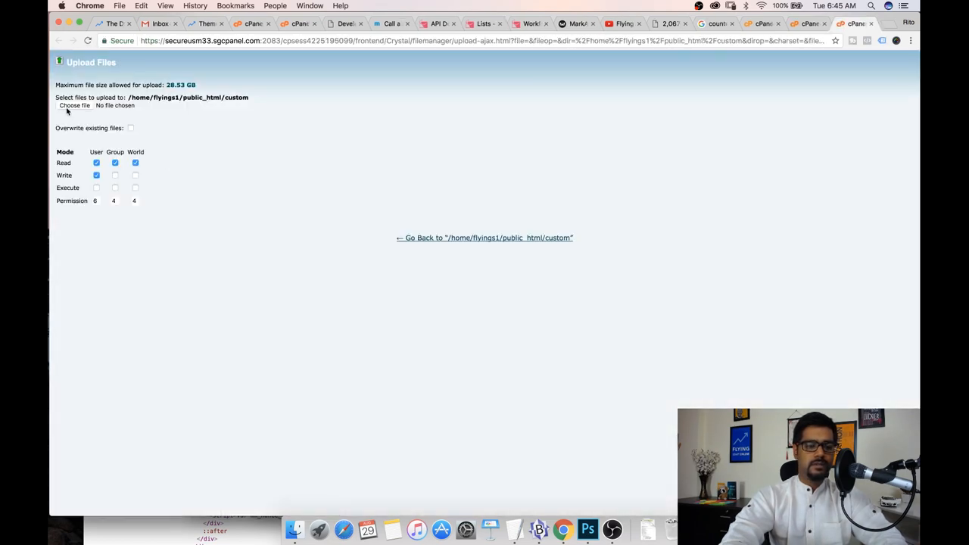
click(74, 105)
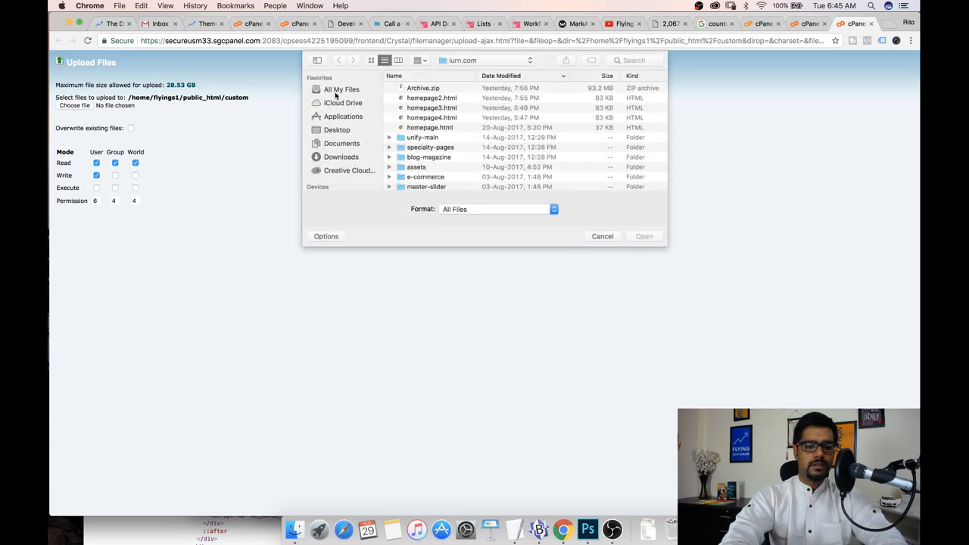
click(342, 156)
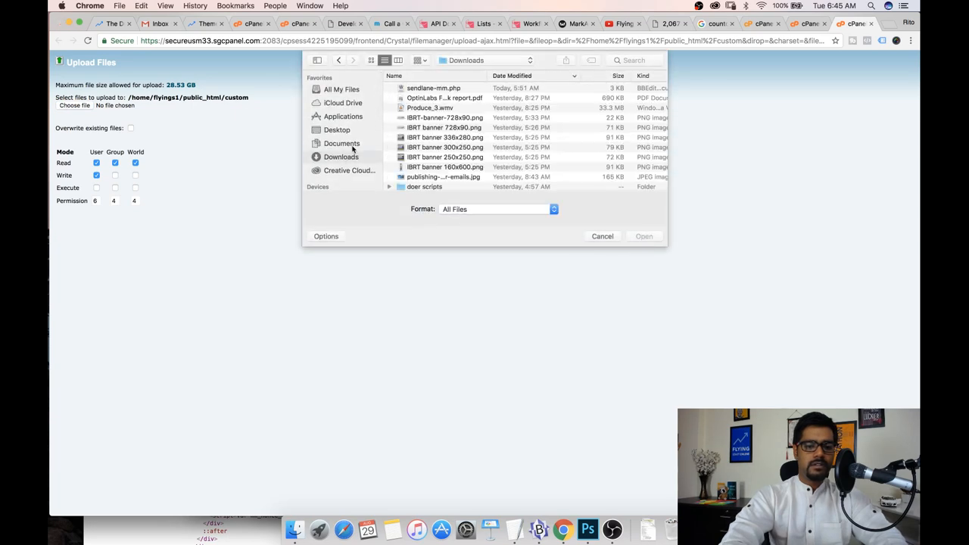
double_click(423, 88)
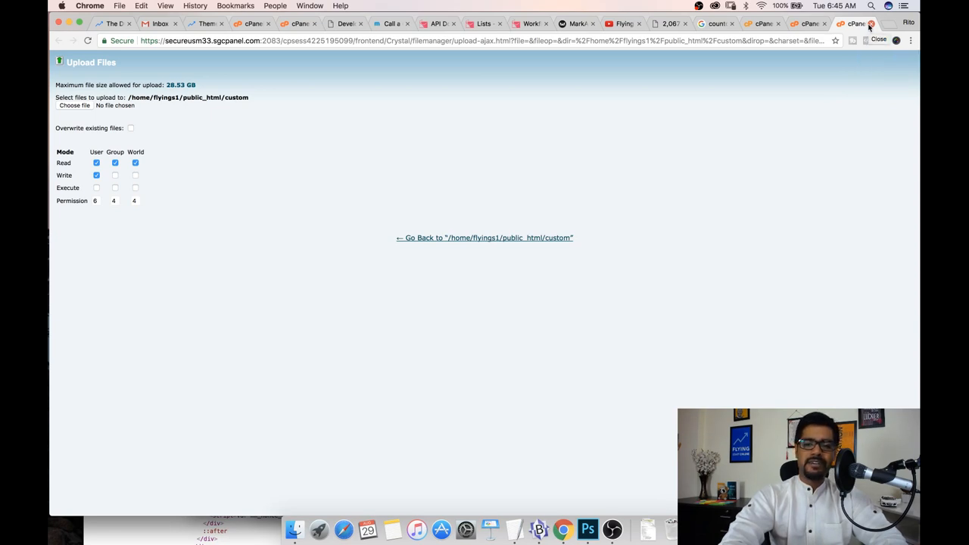
Open the DOer Leads list in Sendlane to check its list ID, then return to the lists overview
click(480, 23)
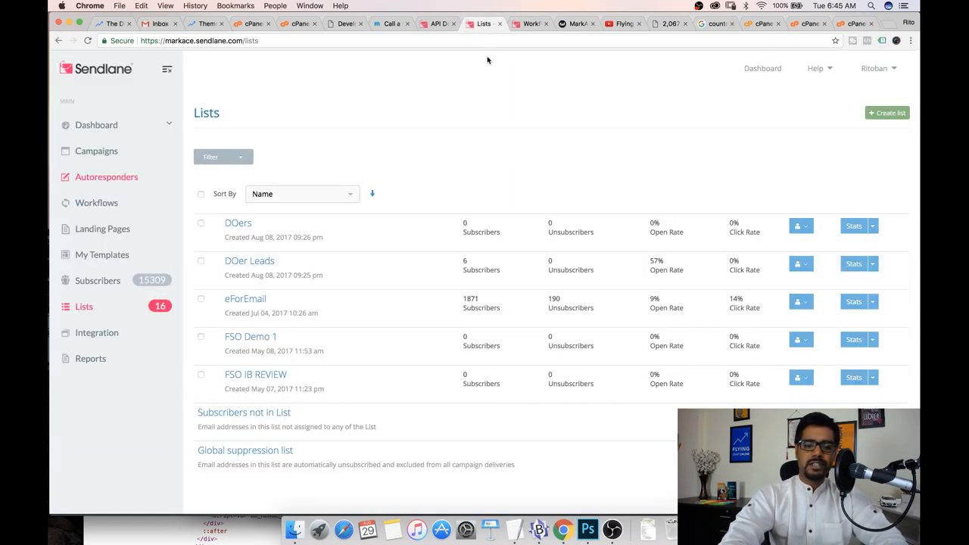
click(875, 69)
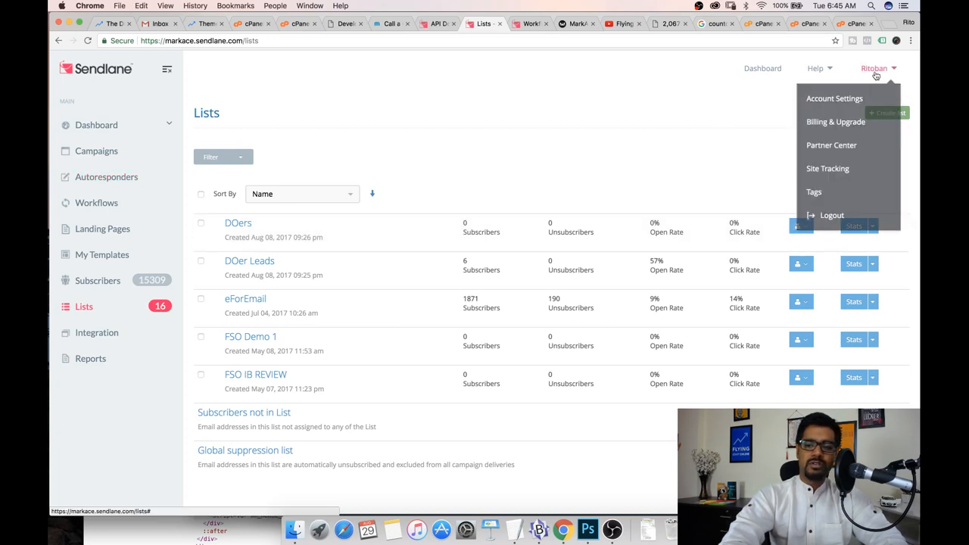
click(580, 181)
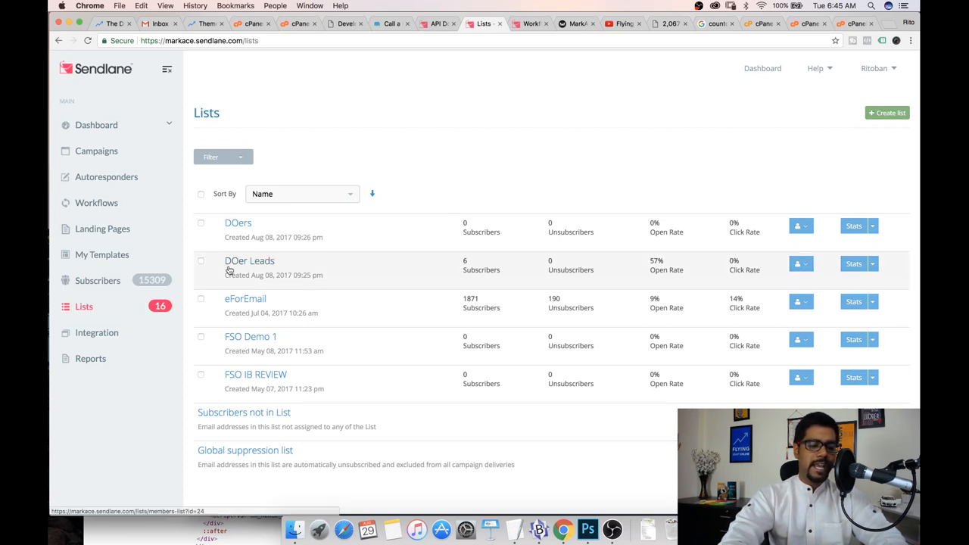
drag(290, 266, 216, 263)
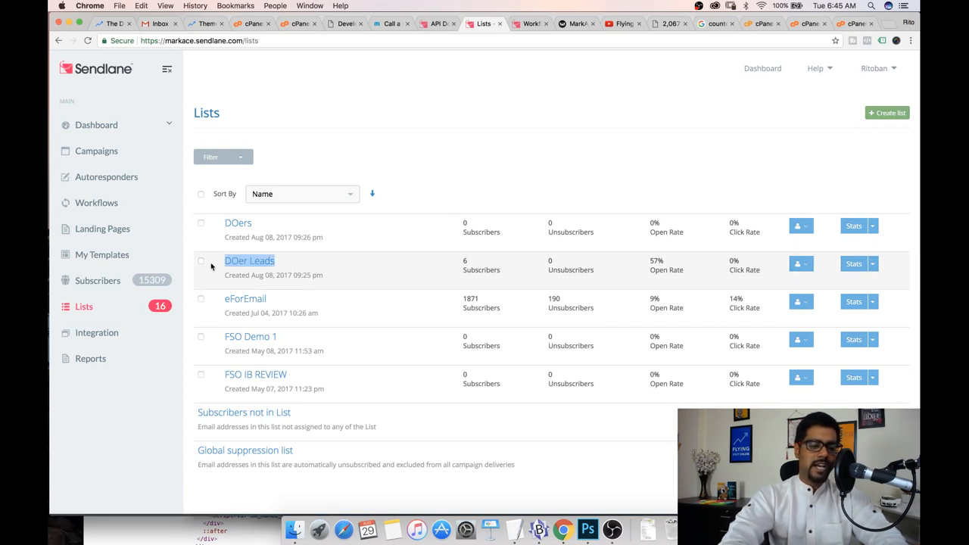
click(264, 262)
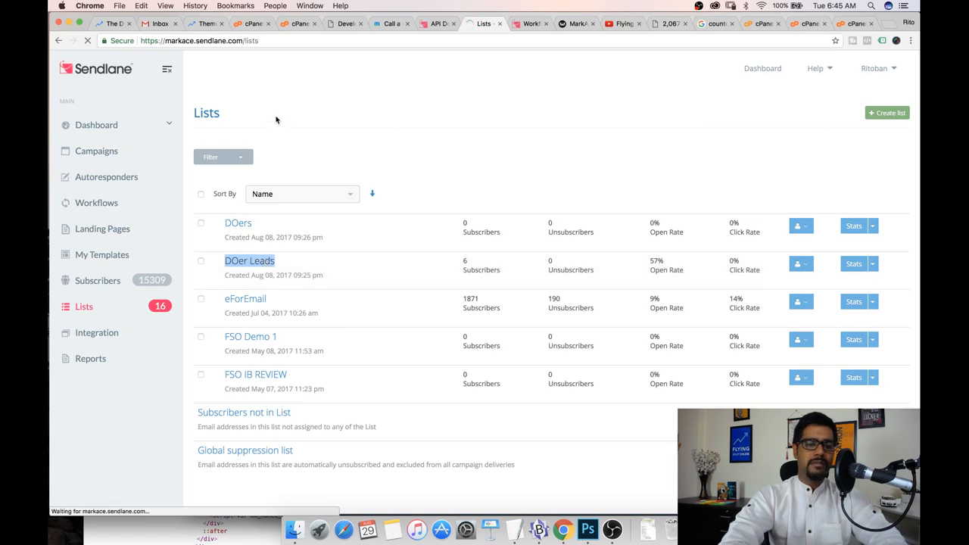
double_click(325, 41)
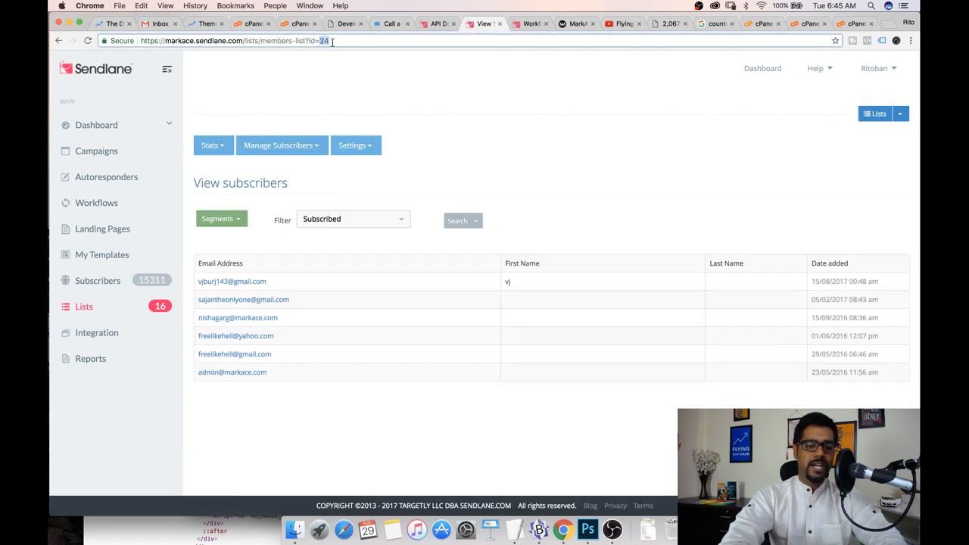
scroll(322, 76, left, 3)
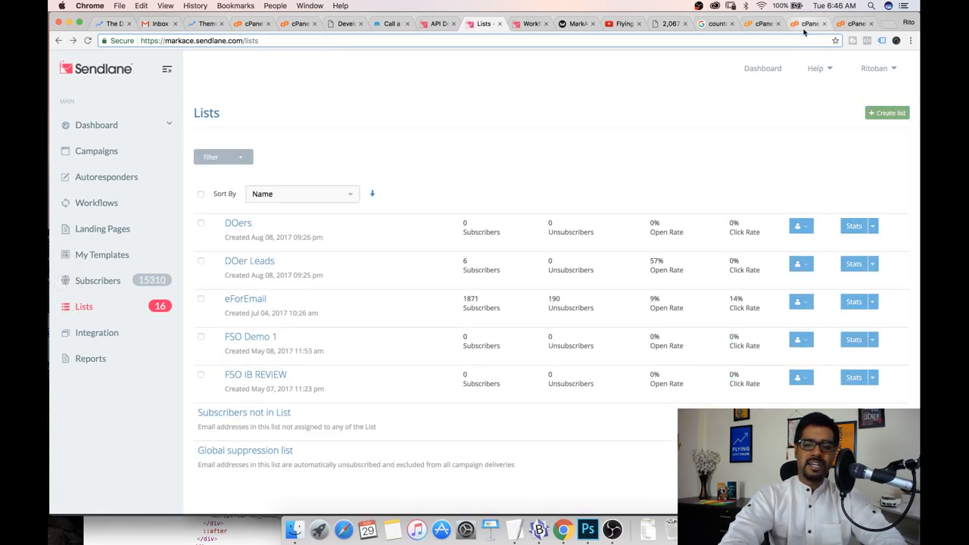
click(856, 25)
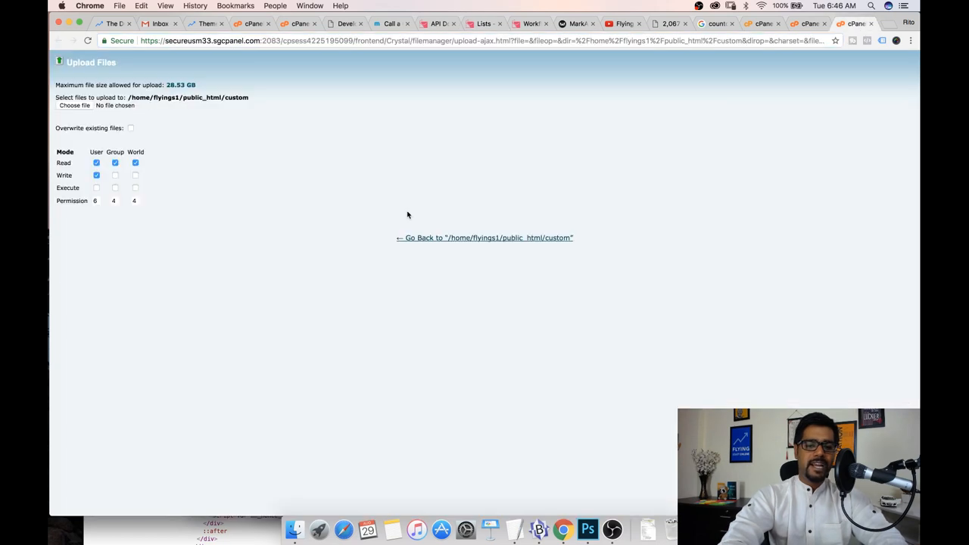
click(802, 25)
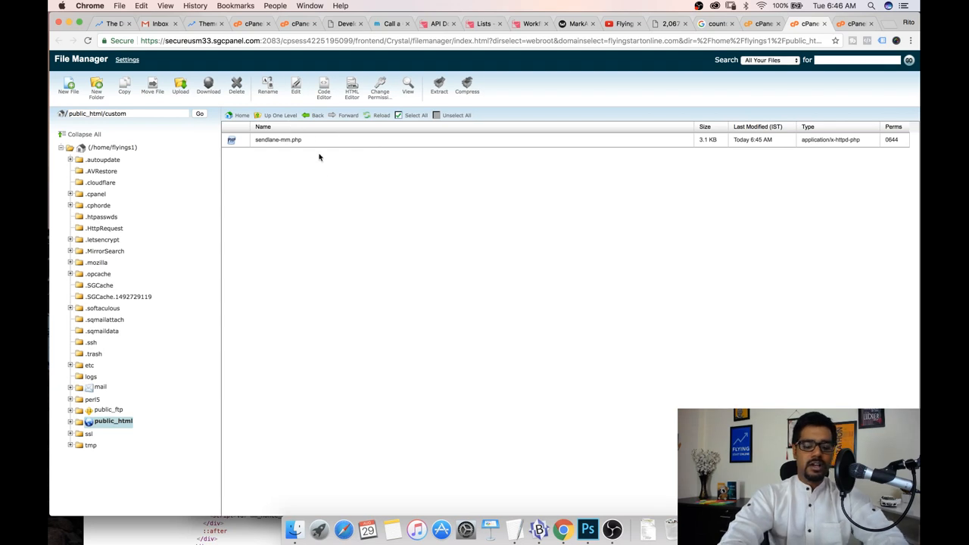
key(super+t)
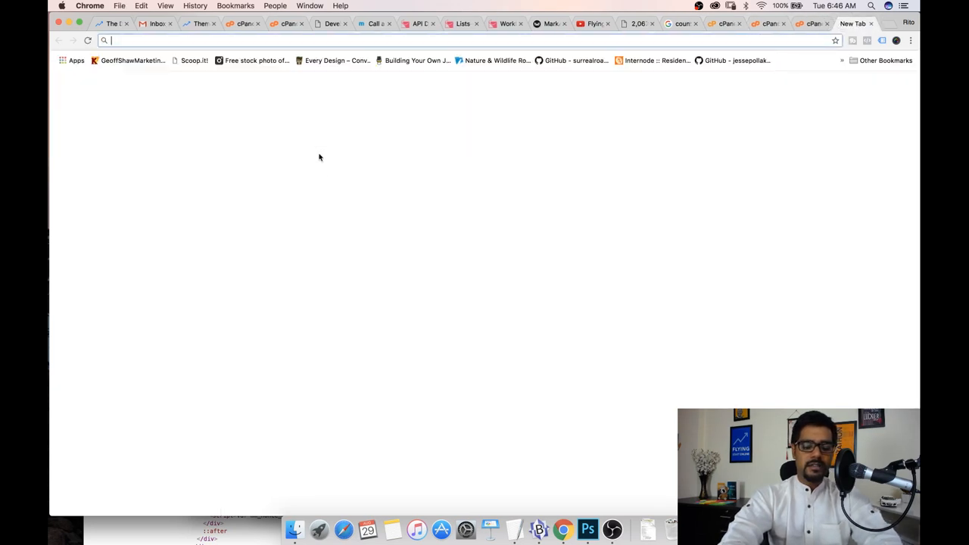
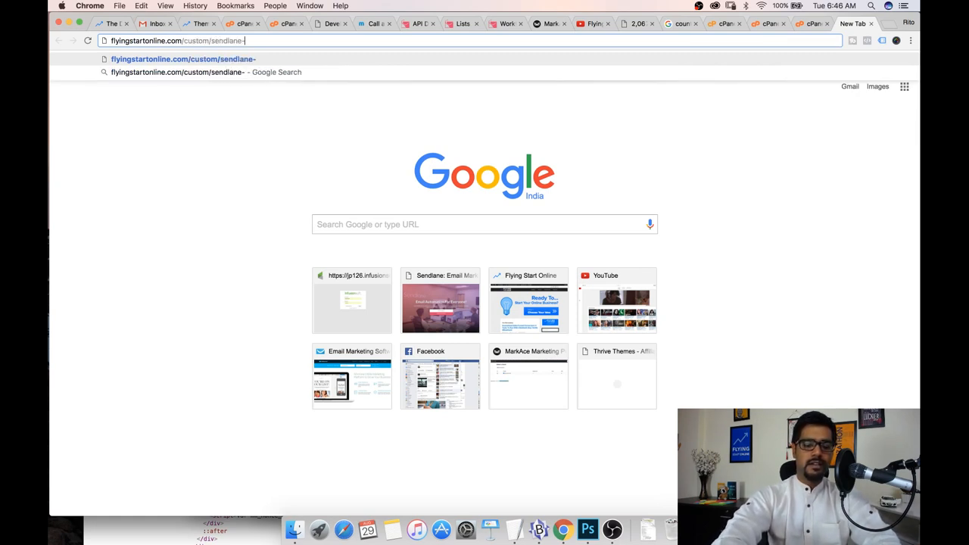
key(Return)
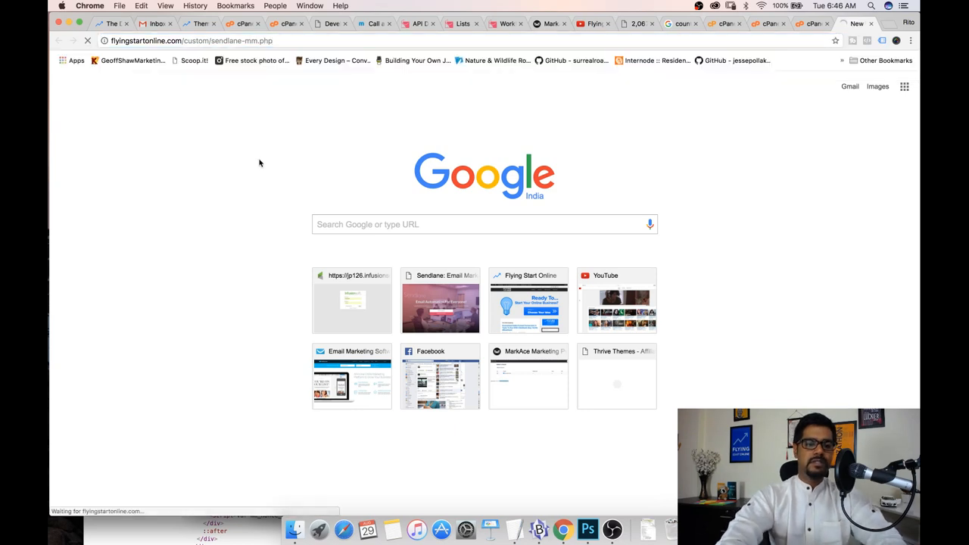
click(263, 40)
key(super+c)
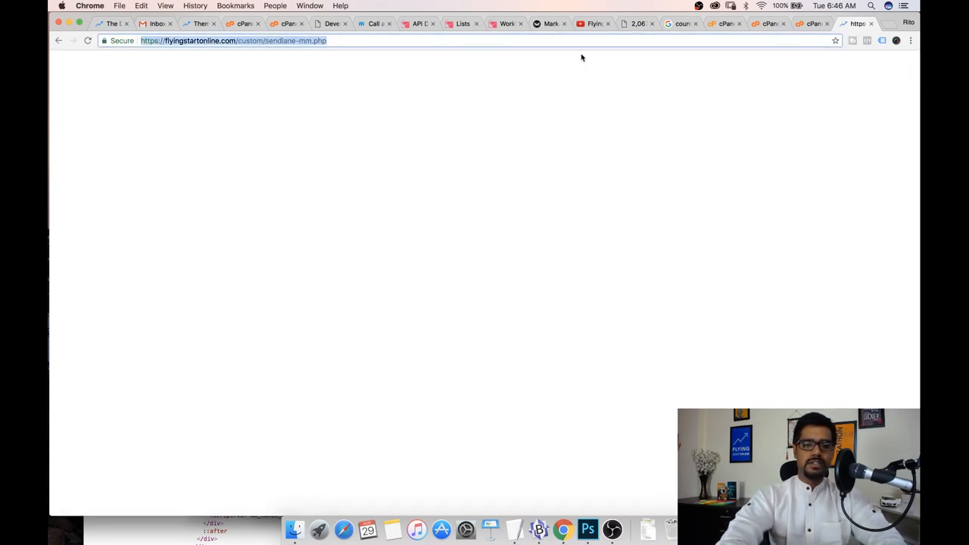
Paste the script URL into the push notification's custom script field and save the notification
click(764, 23)
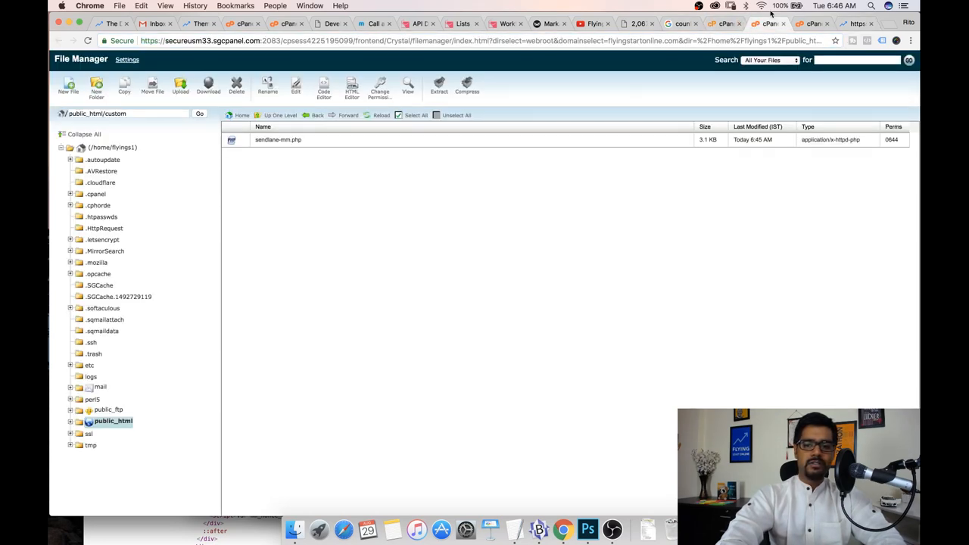
click(851, 24)
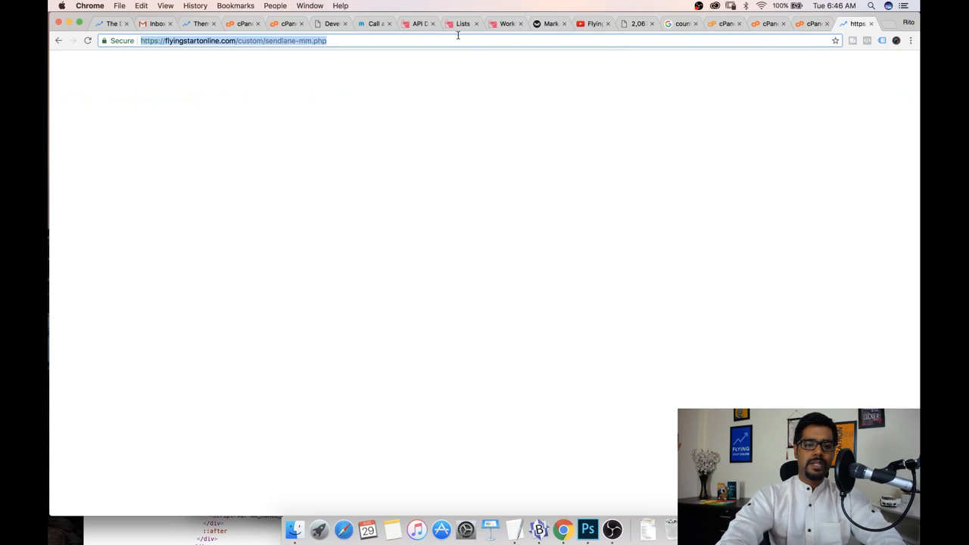
click(369, 25)
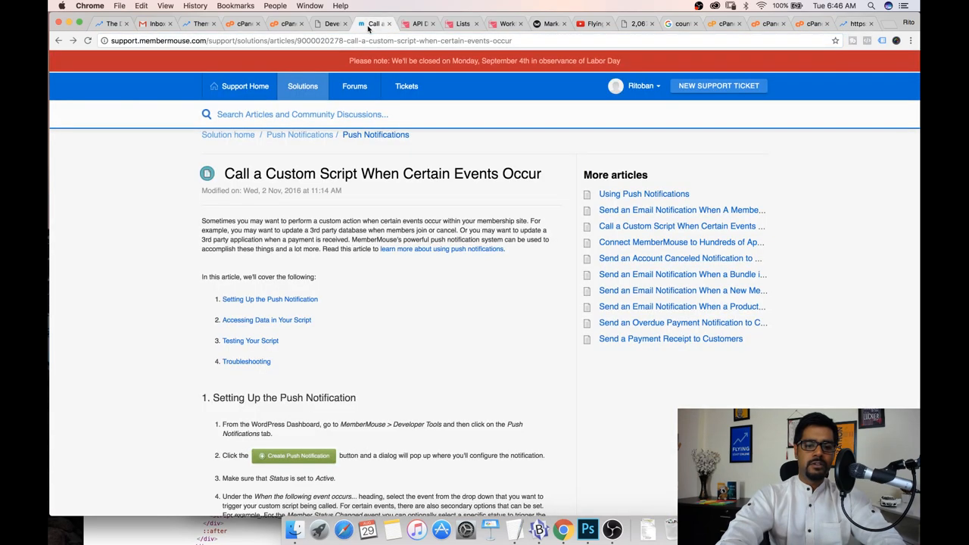
click(417, 24)
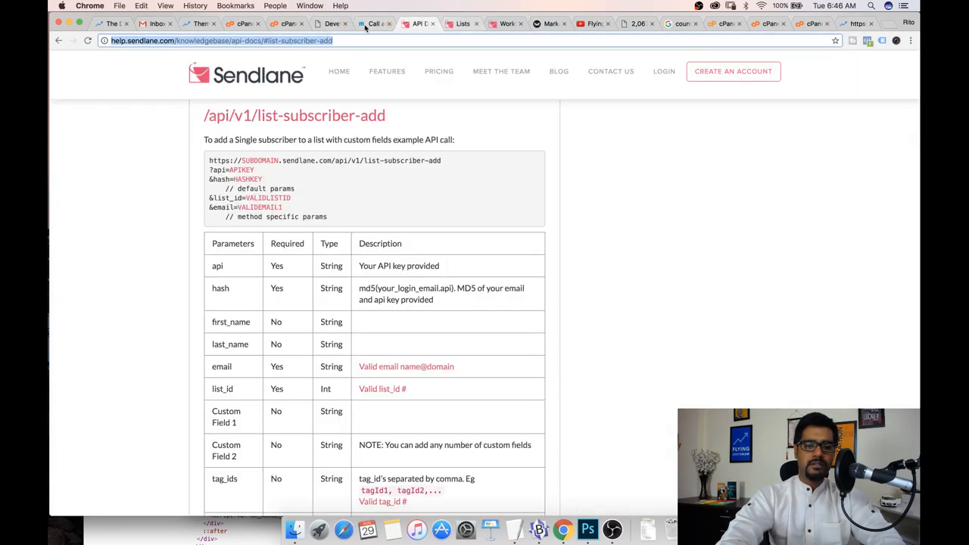
click(331, 24)
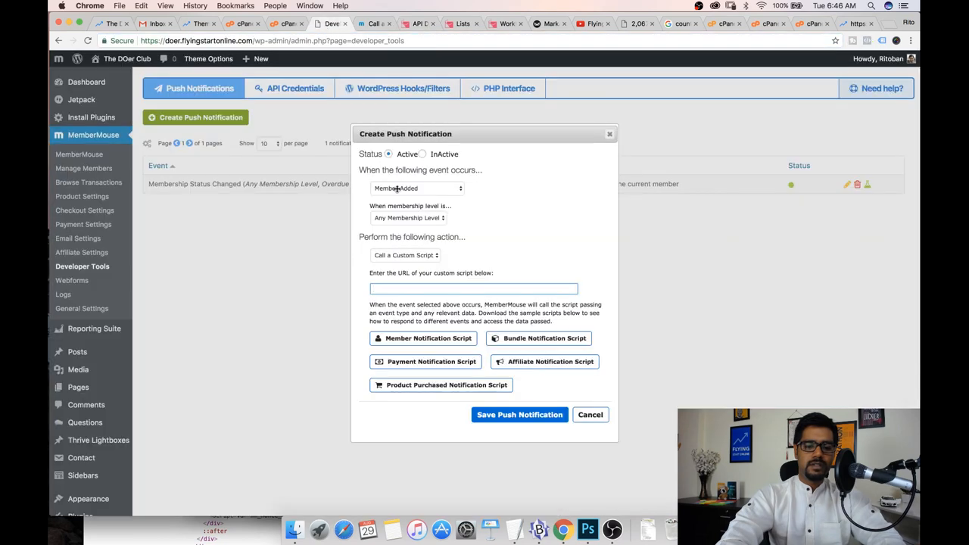
key(super+v)
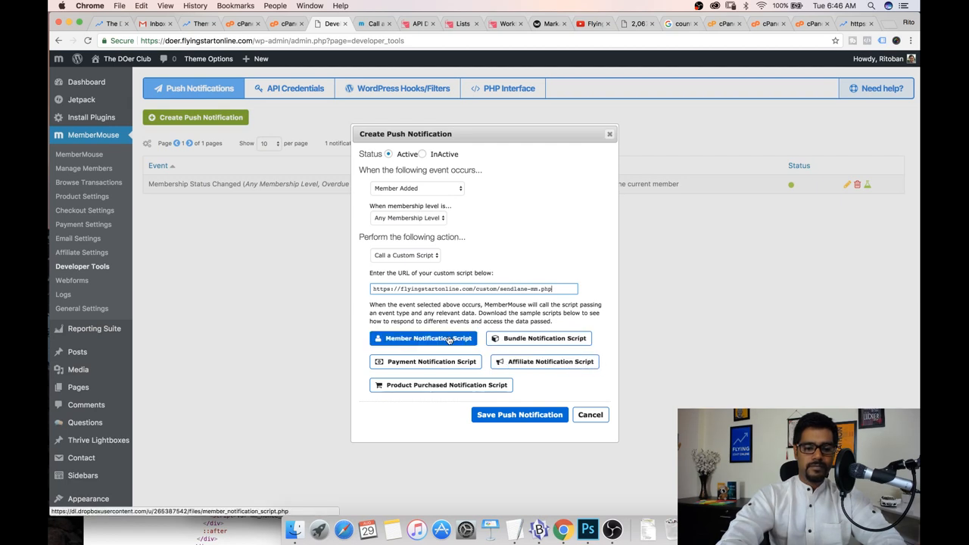
click(496, 416)
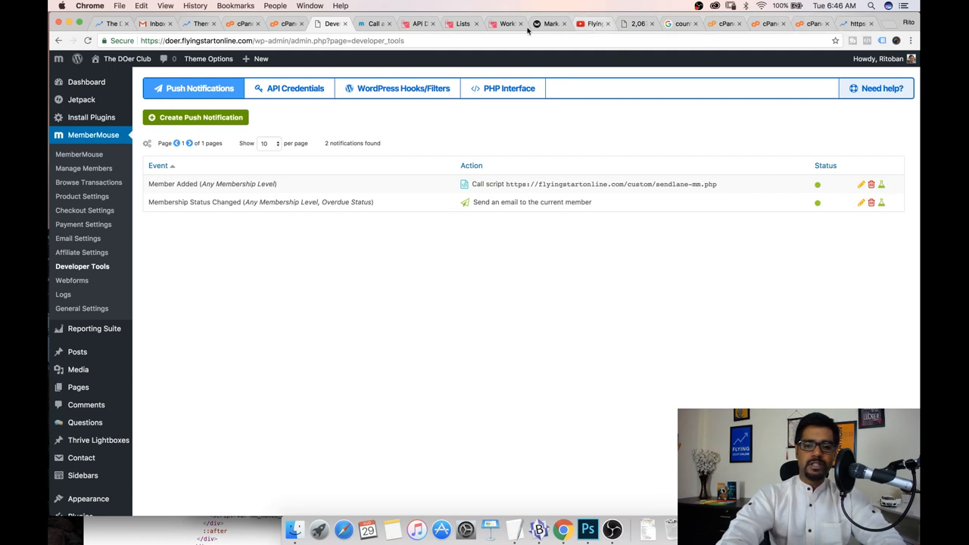
Send a test of the Member Added push notification and reload the Sendlane lists
click(882, 185)
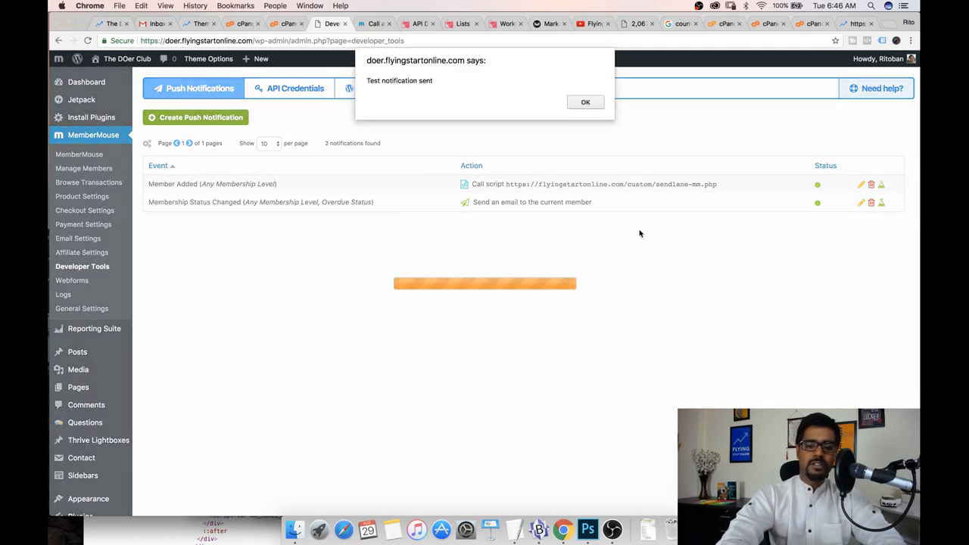
click(585, 102)
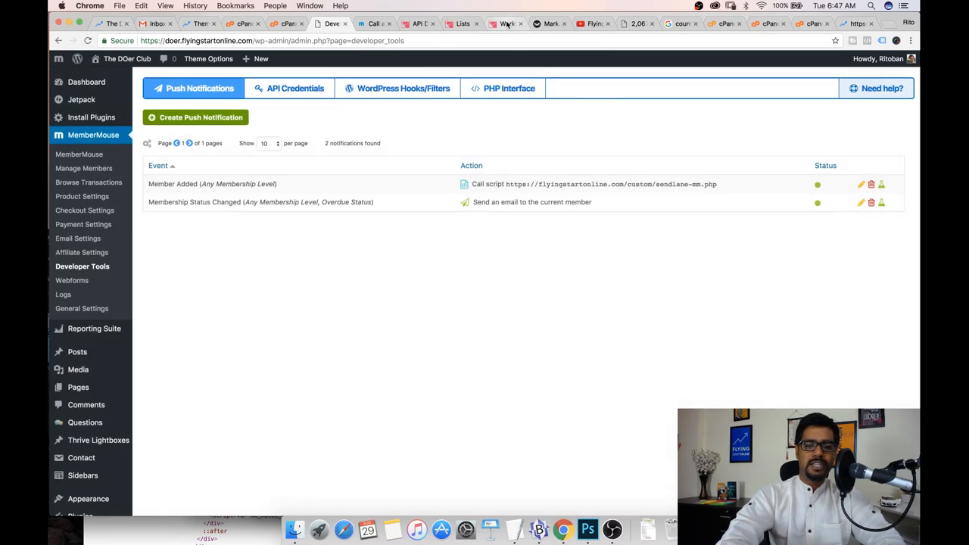
click(463, 23)
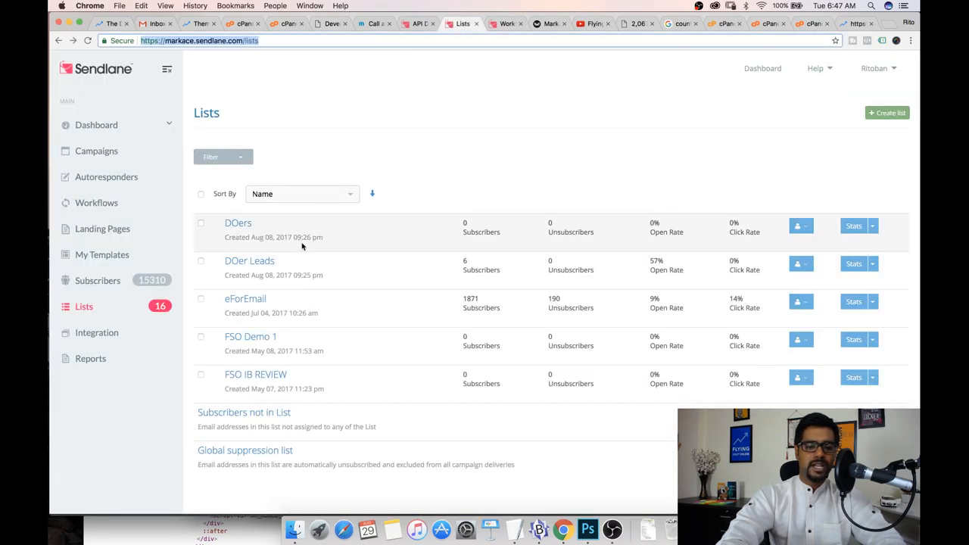
click(83, 305)
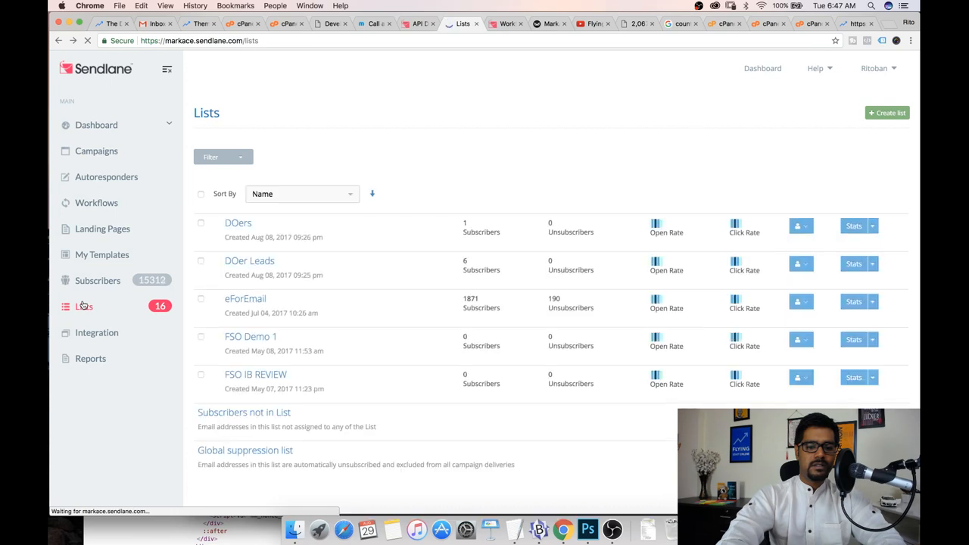
Open the DOers list and inspect its subscribers
drag(500, 230, 265, 231)
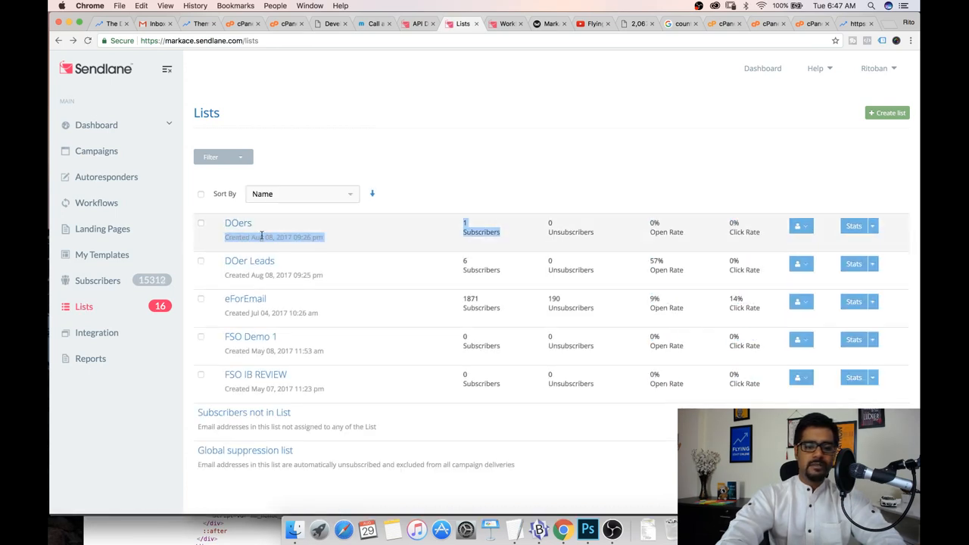
click(248, 223)
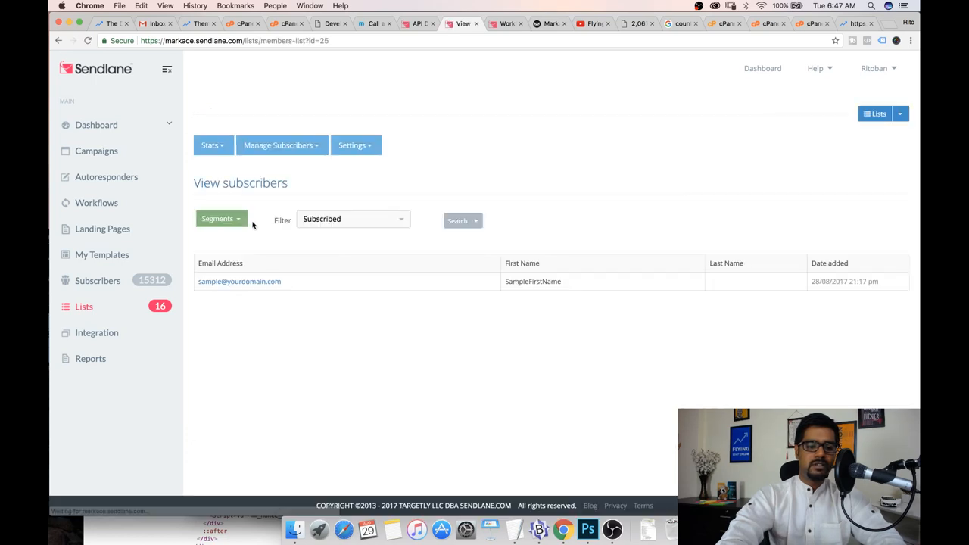
drag(286, 282, 201, 285)
click(554, 280)
drag(564, 283, 523, 282)
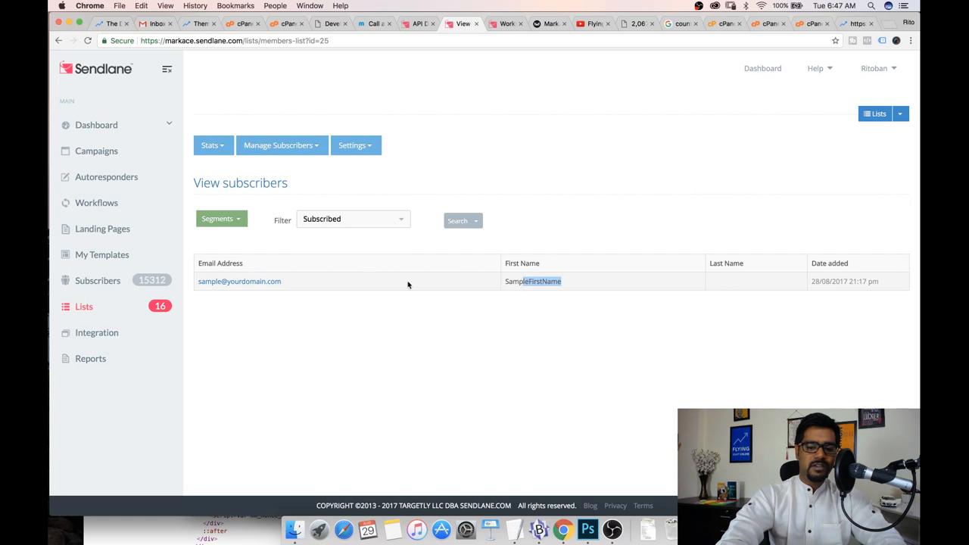
drag(307, 286, 199, 281)
click(292, 306)
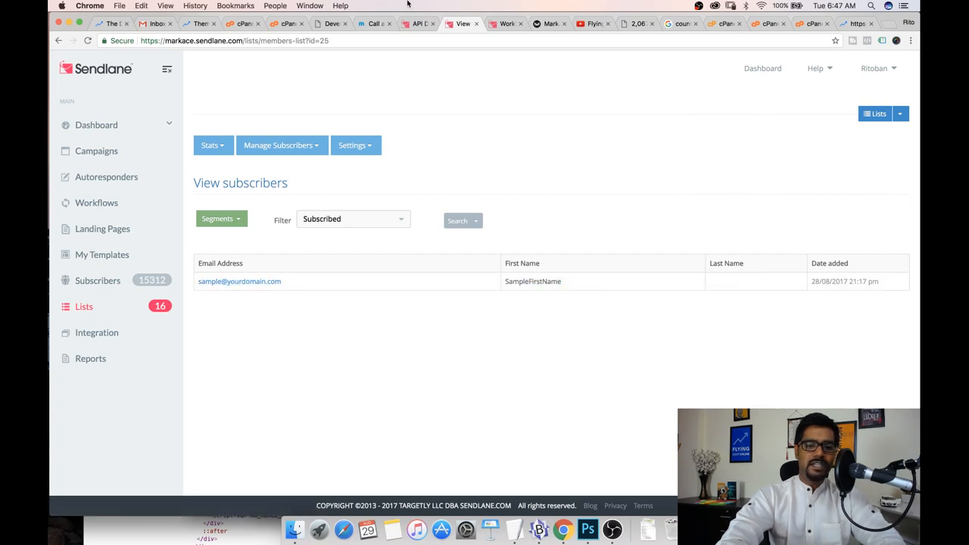
Review the saved Member Added notification's script URL in the push notifications list
click(374, 25)
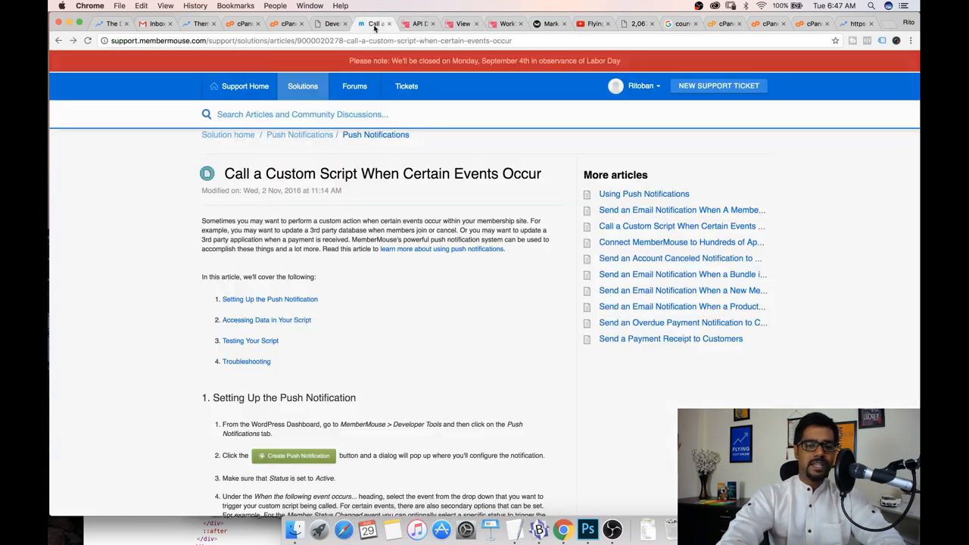
click(416, 24)
click(321, 25)
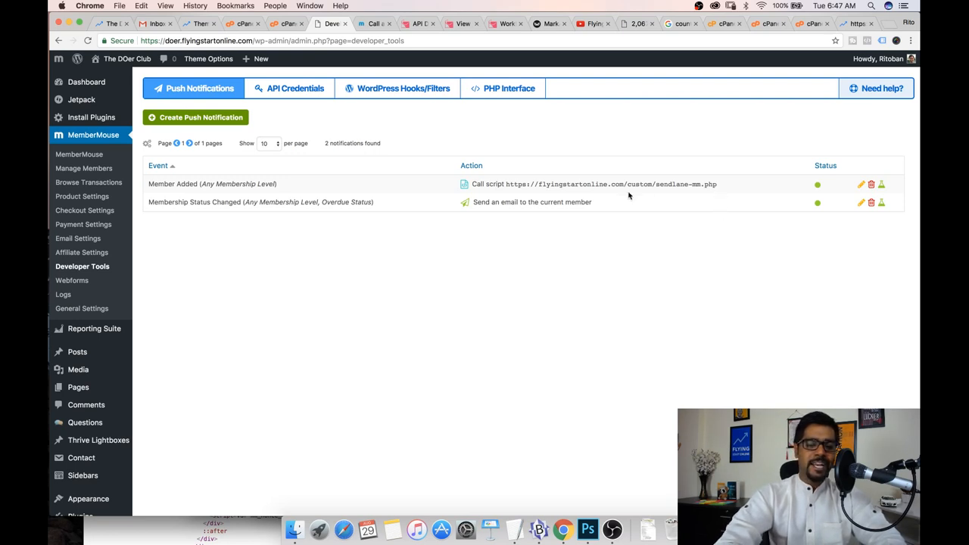
mouse_move(656, 184)
mouse_down()
mouse_move(722, 184)
mouse_move(655, 184)
mouse_up()
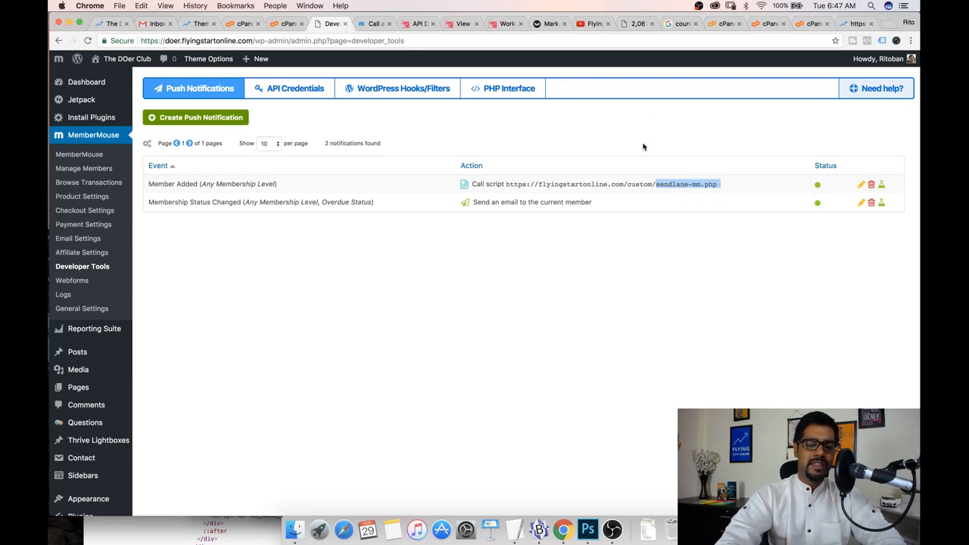
click(626, 184)
drag(505, 184, 738, 187)
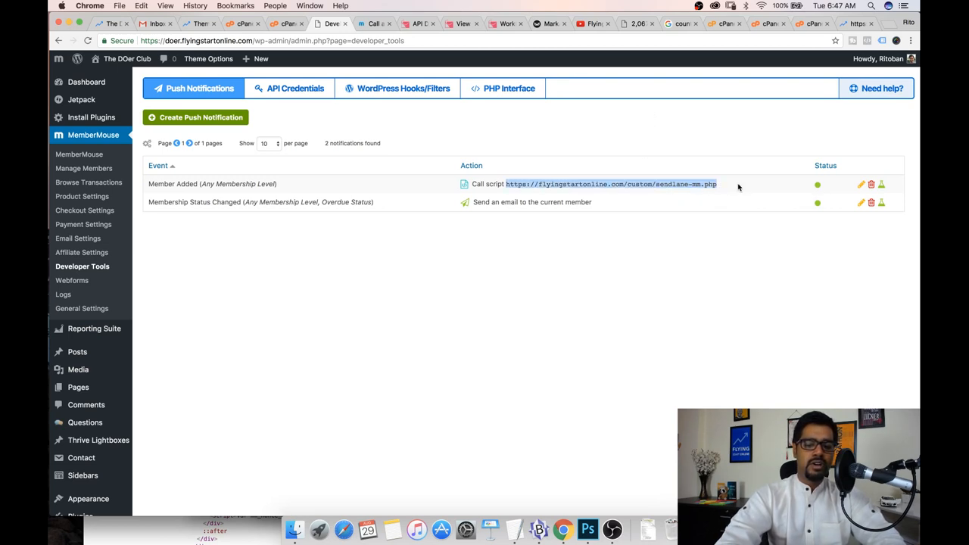
triple_click(716, 184)
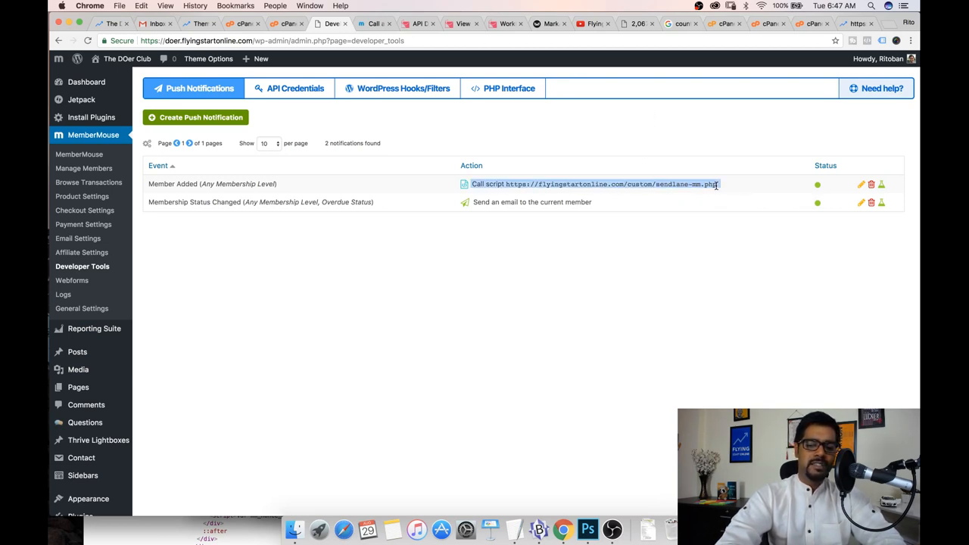
Check the push notification's script URL, then switch through the open tabs to the Sendlane workflow page
click(535, 138)
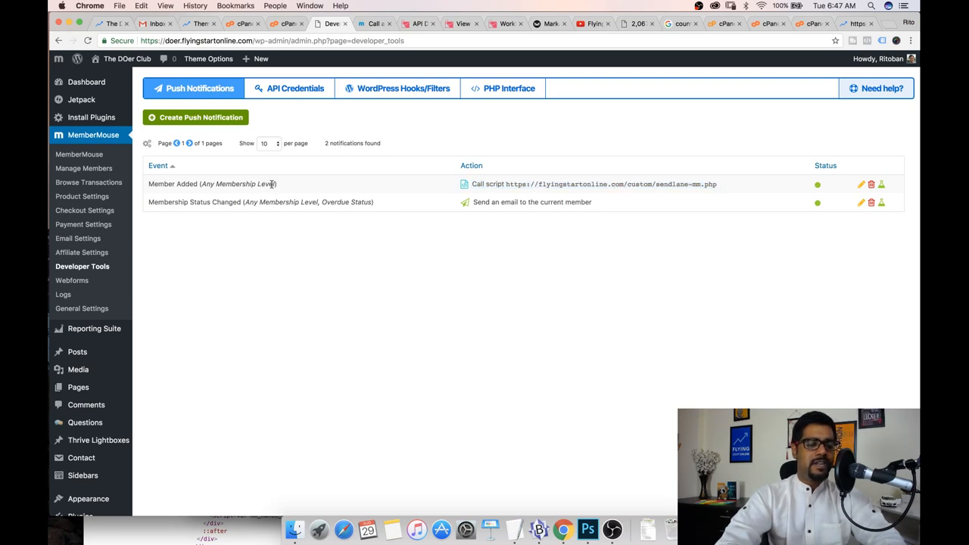
drag(511, 184, 595, 187)
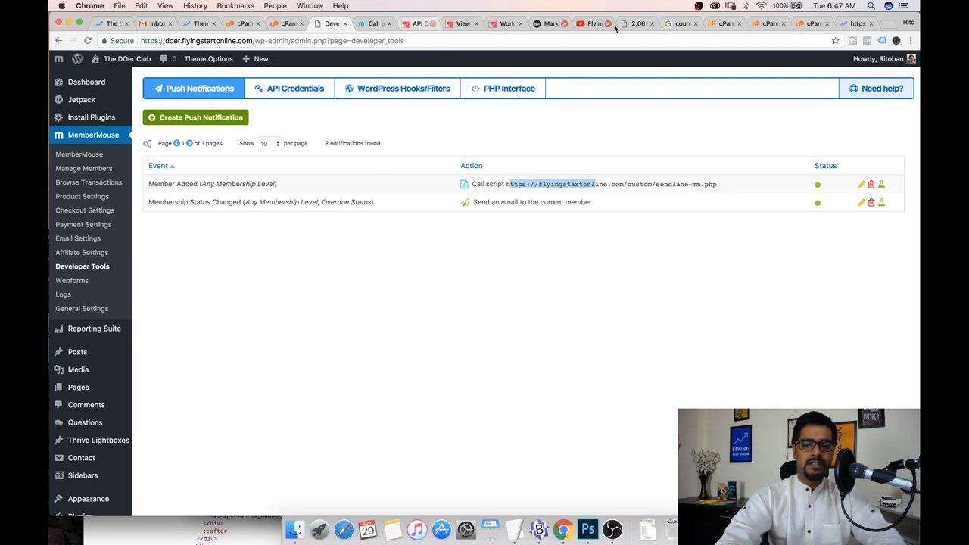
click(672, 24)
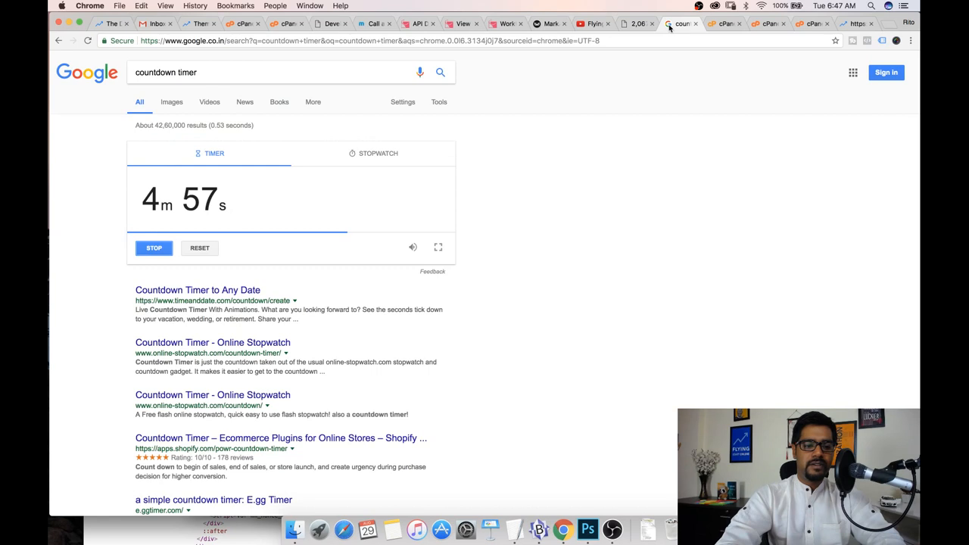
click(415, 24)
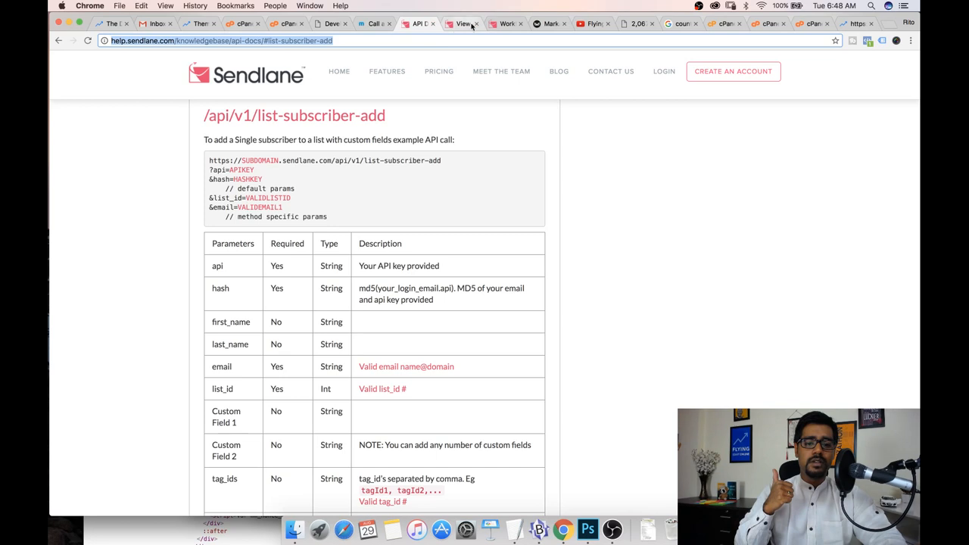
click(503, 24)
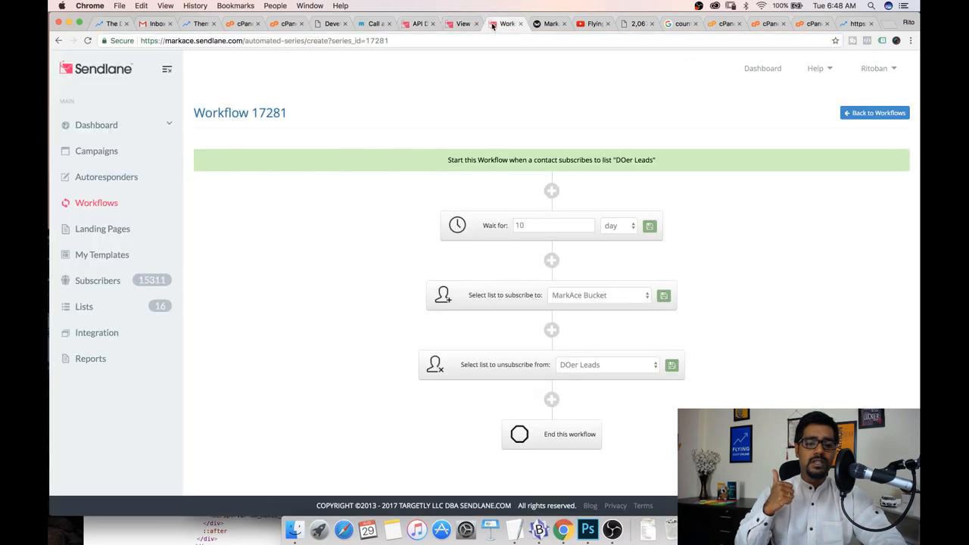
Create a new autoresponder and name the campaign doers-1
click(106, 178)
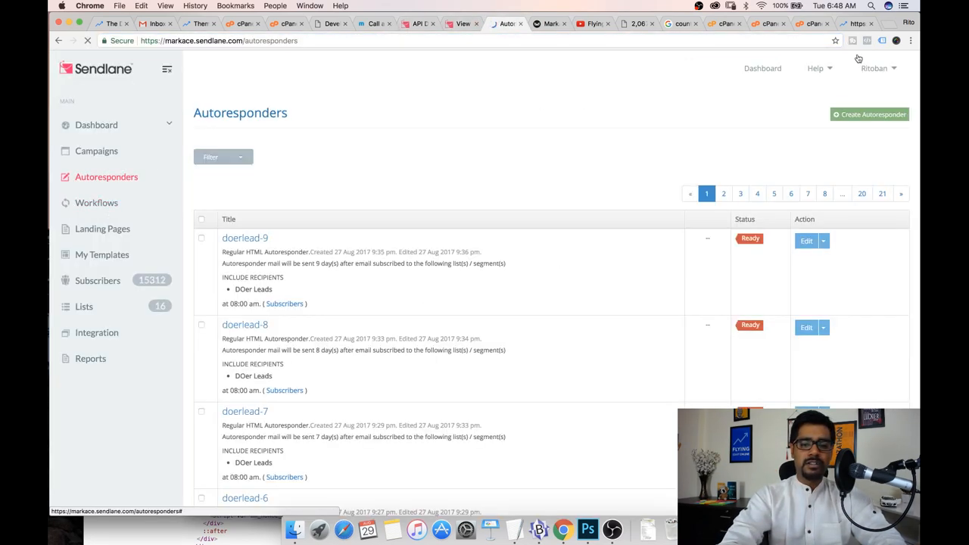
right_click(611, 196)
click(300, 201)
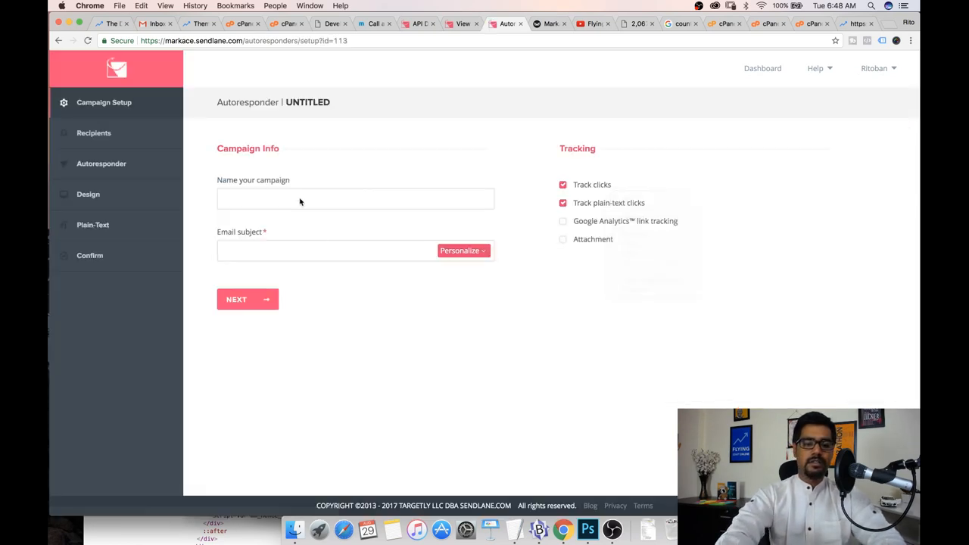
text(doer)
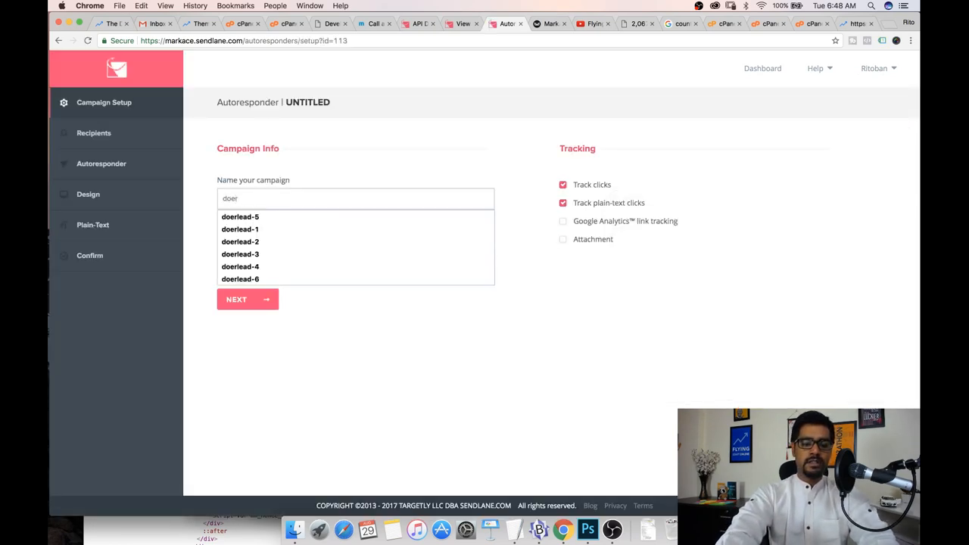
text(s=)
text(1)
key(Tab)
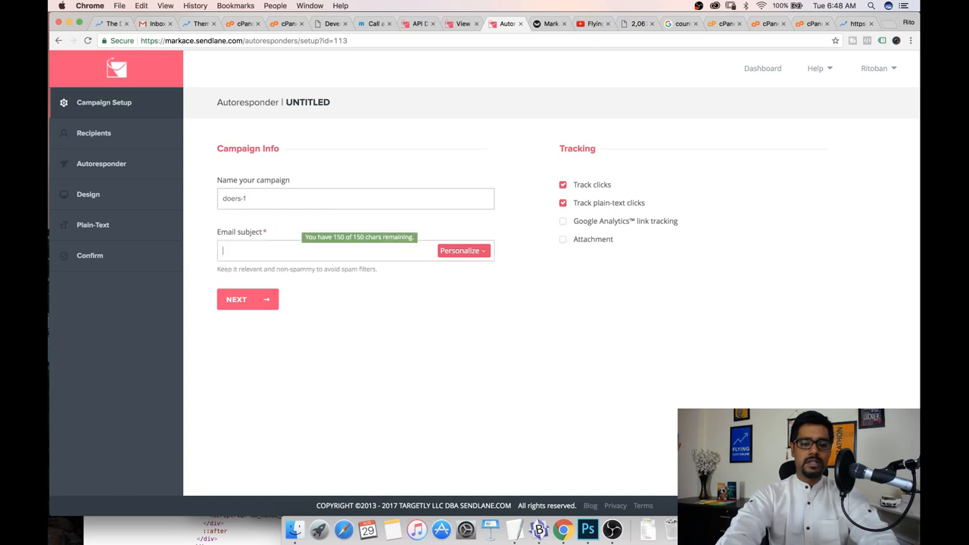
Set the email subject to "[DOer] Here's How To Get Started!" and continue to recipients
text([D)
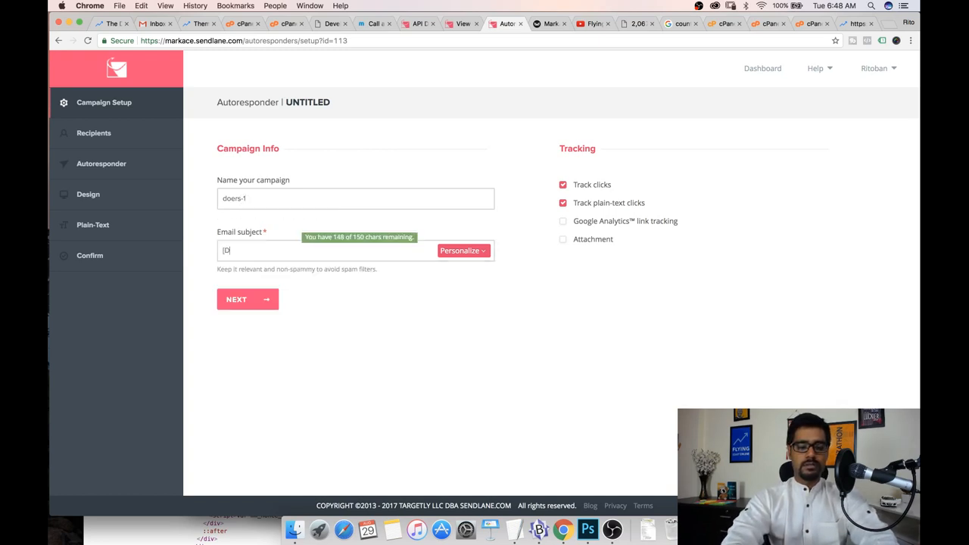
text(Oer] Here's What You Need)
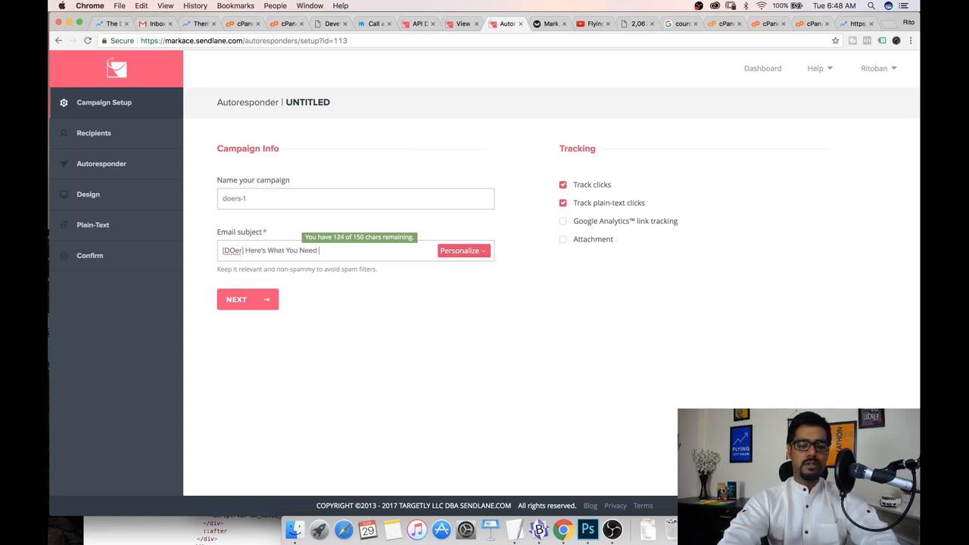
text( To Do!)
drag(340, 250, 285, 250)
key(BackSpace)
key(BackSpace)
key(BackSpace)
key(BackSpace)
key(BackSpace)
key(BackSpace)
text(How To fe)
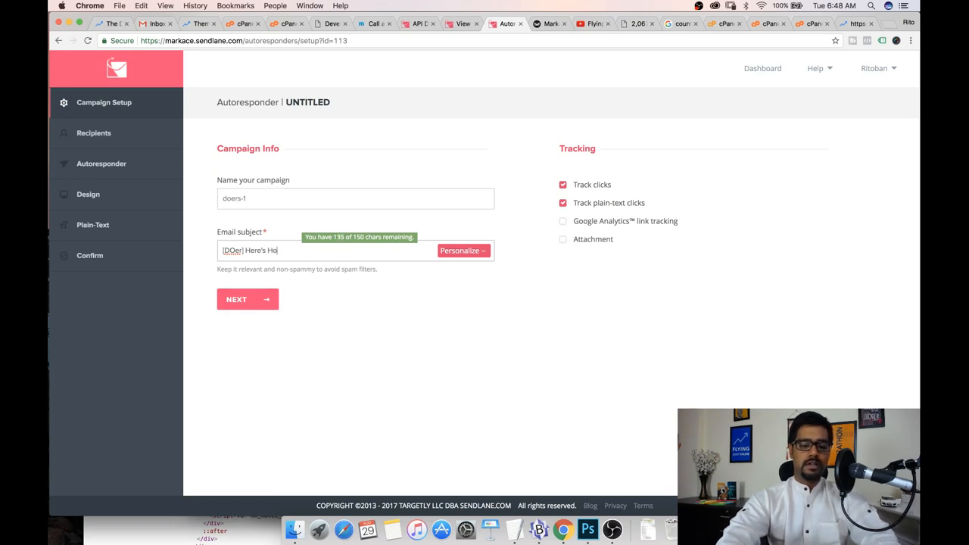
key(BackSpace)
key(BackSpace)
text(G)
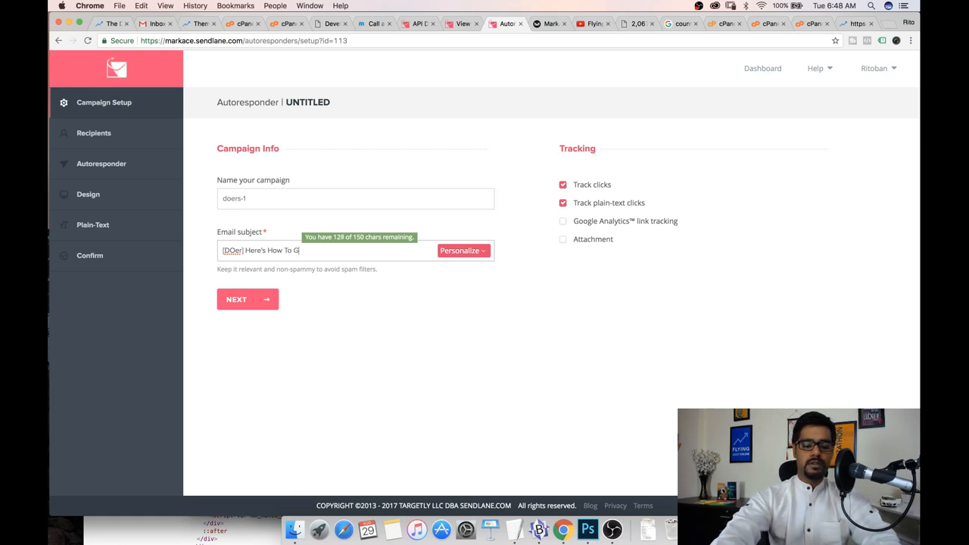
text(et Started!)
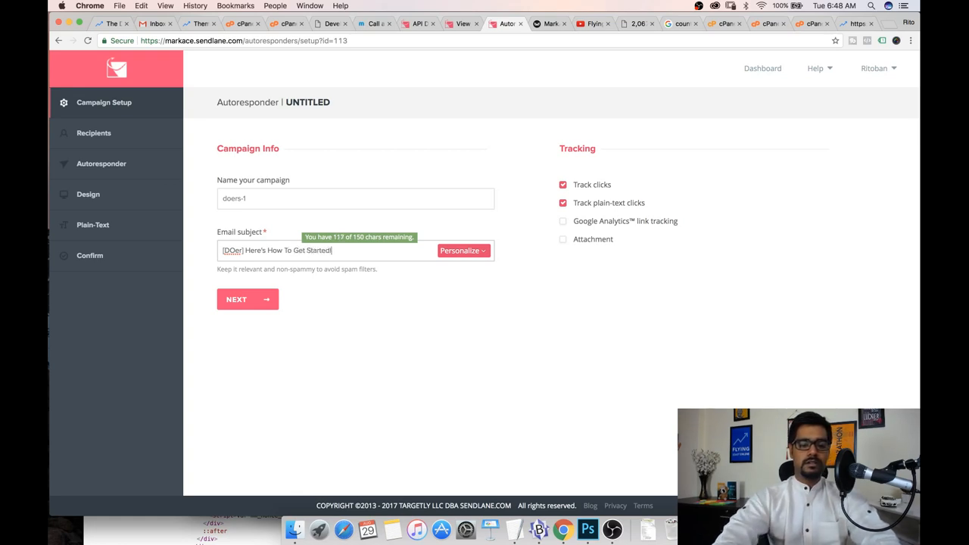
click(238, 300)
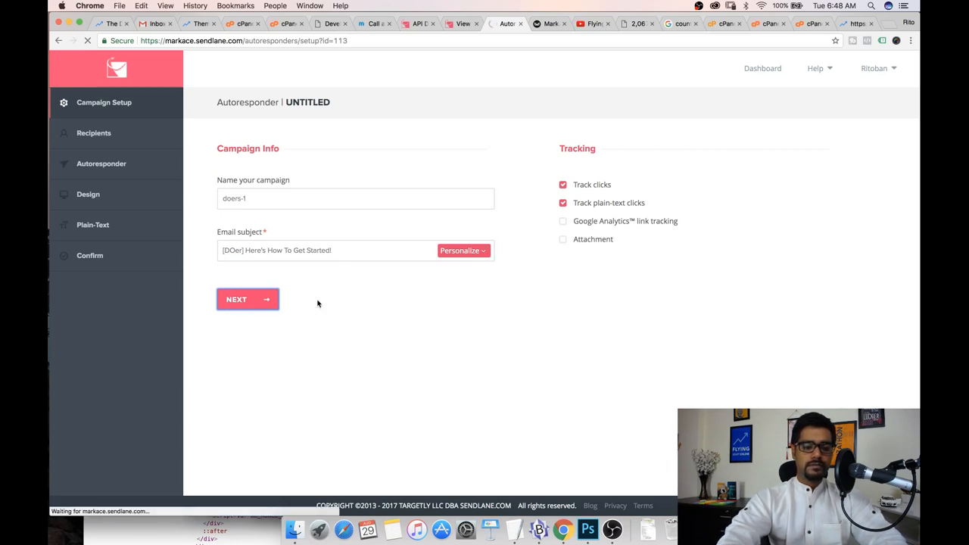
Include the DOers list as the autoresponder's recipients and continue
scroll(274, 318, down, 10)
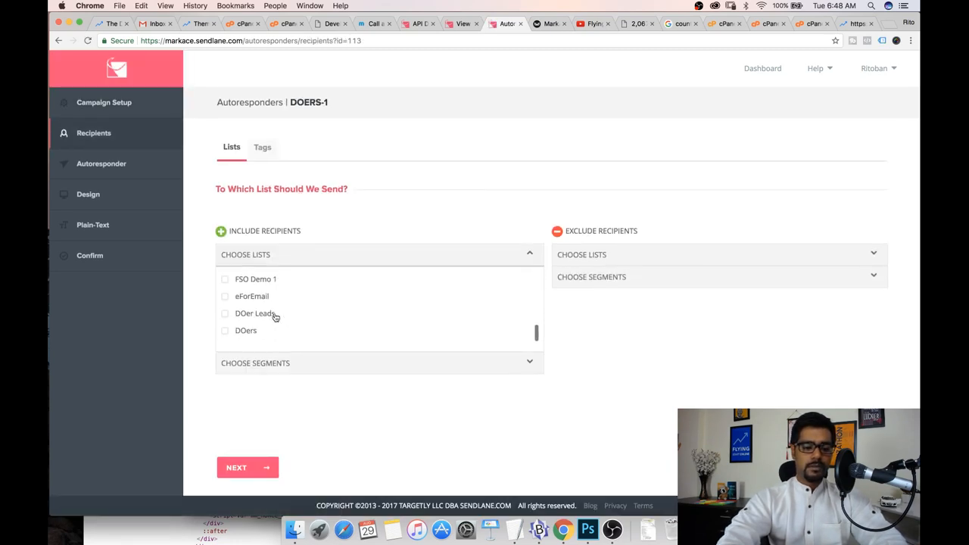
click(245, 330)
click(258, 474)
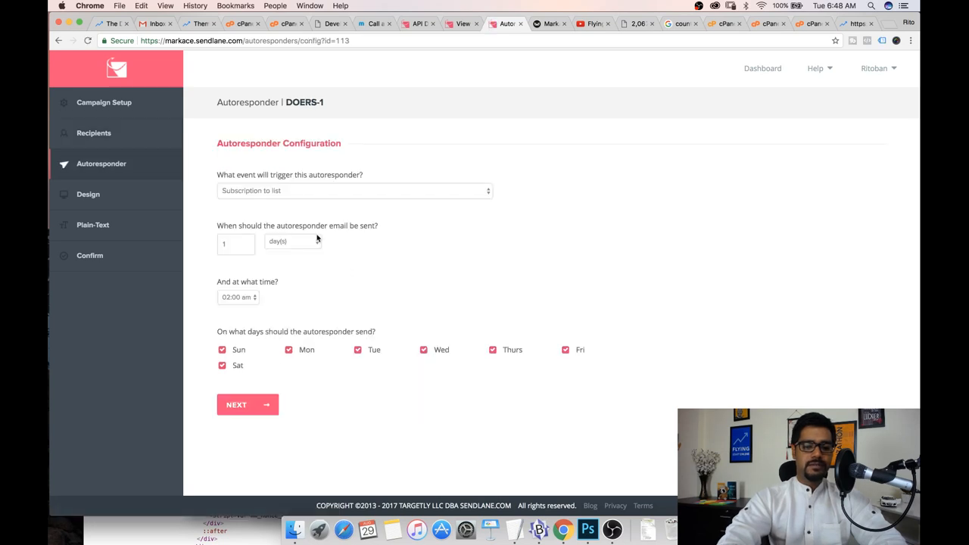
Set the autoresponder to send within the hour of list subscription and continue
click(305, 239)
click(290, 227)
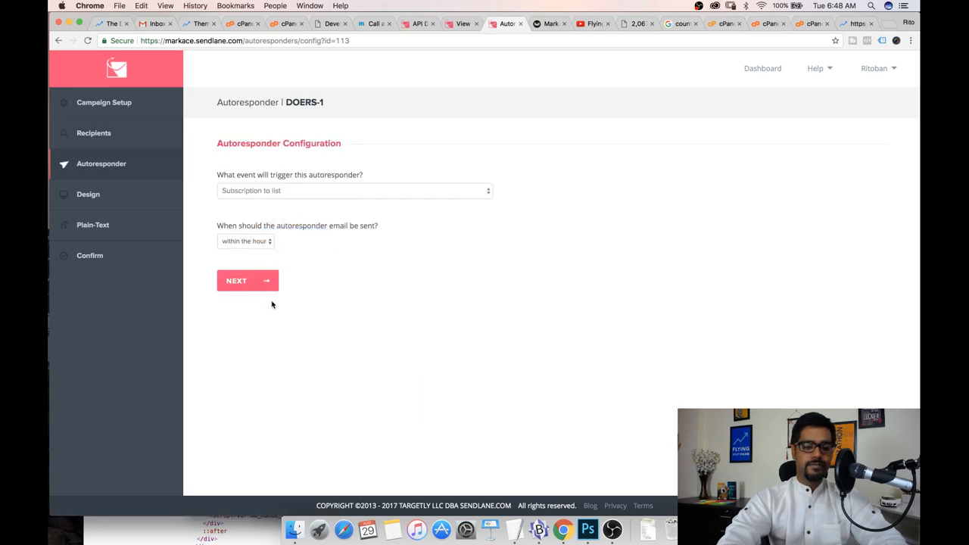
click(239, 280)
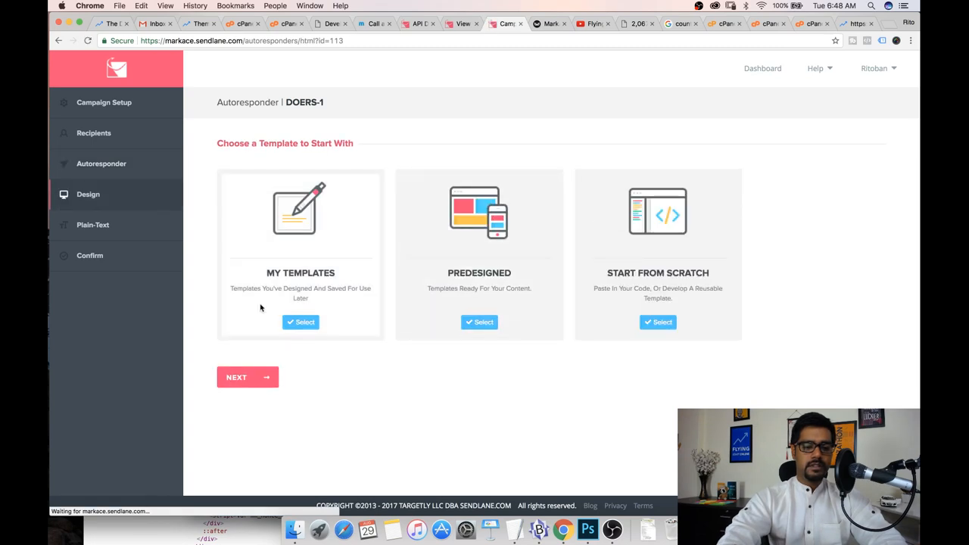
Start the email design from a saved custom template
click(304, 323)
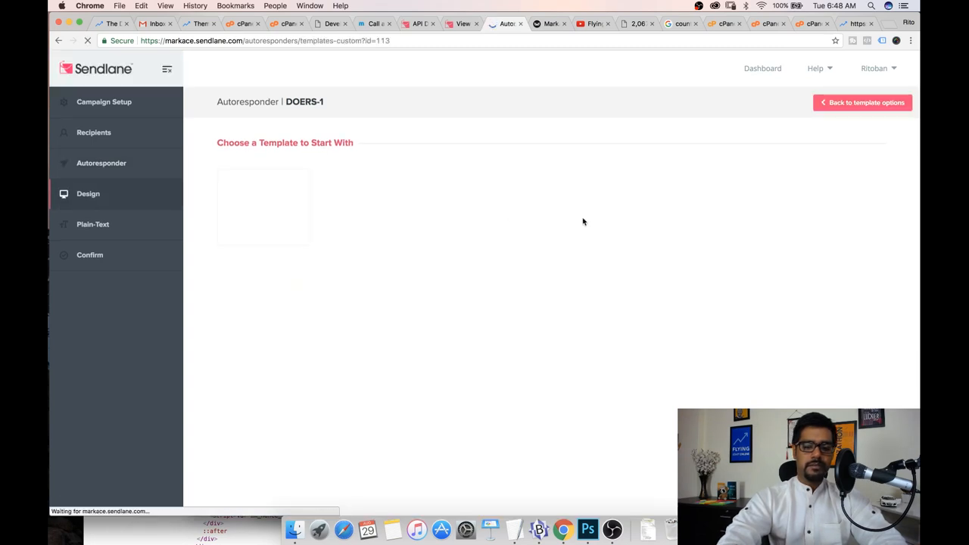
click(712, 221)
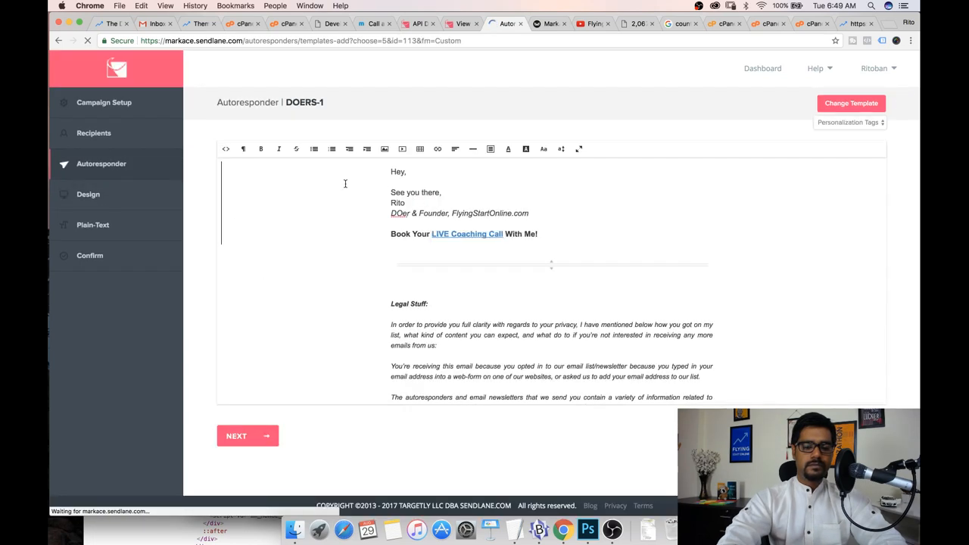
Add the lines "AWESOME!" and "You are in :)" below the greeting in the email body
drag(538, 234, 390, 236)
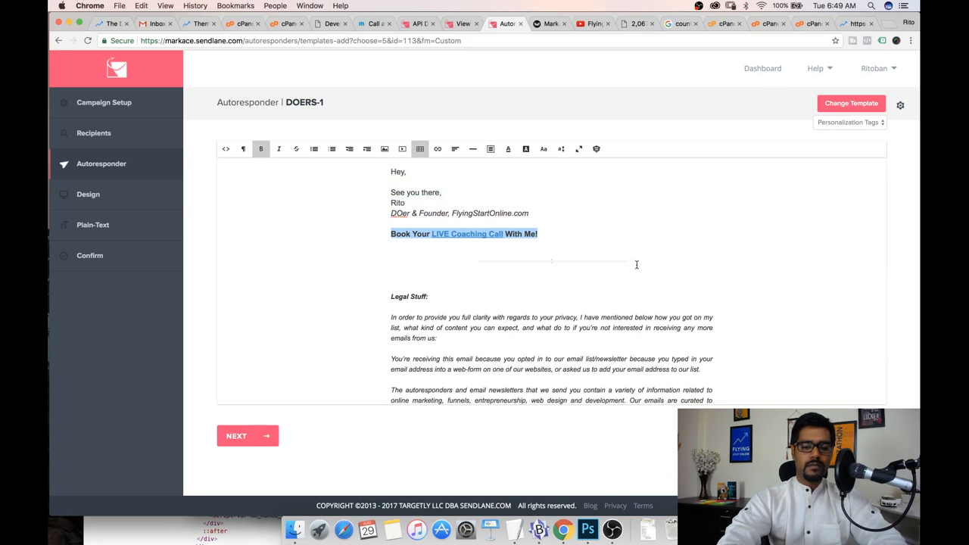
click(422, 183)
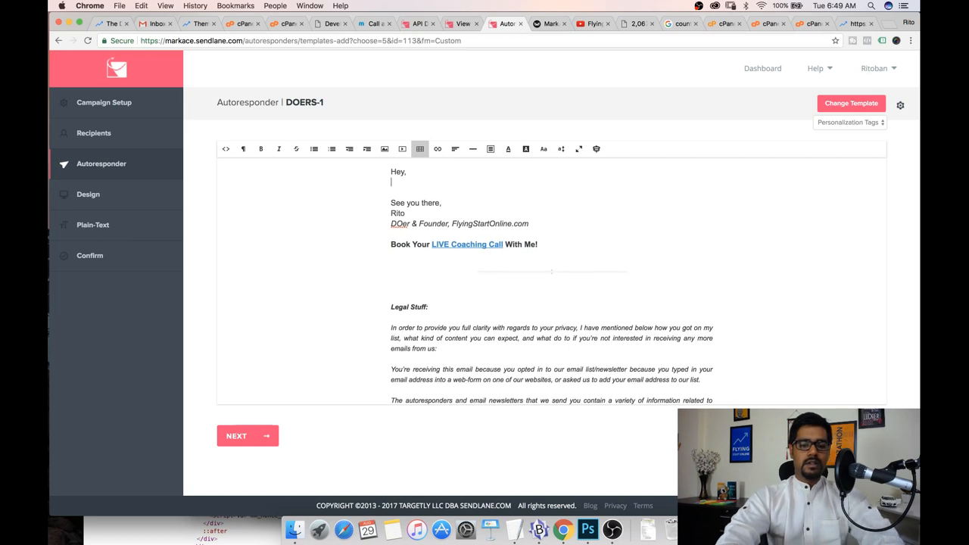
key(Return)
key(Return)
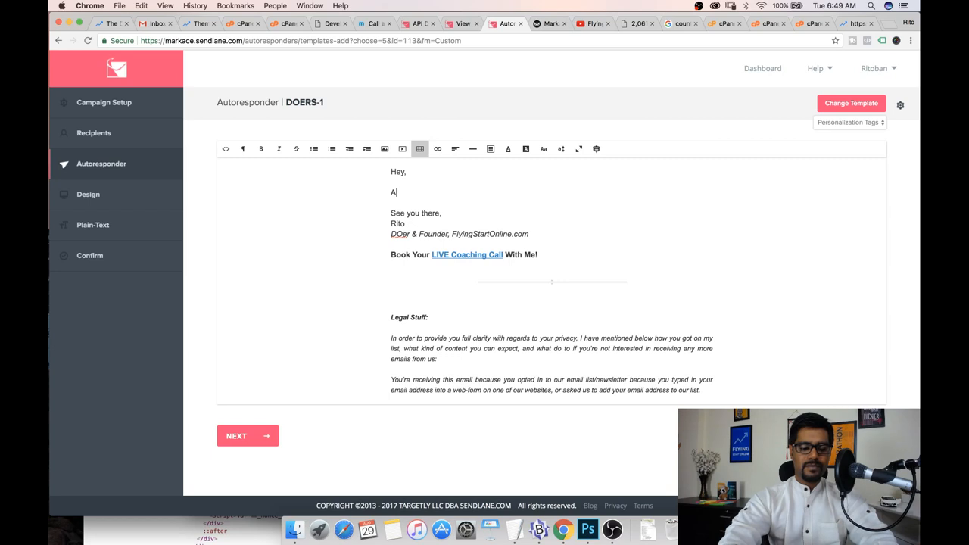
text(AWESOME!)
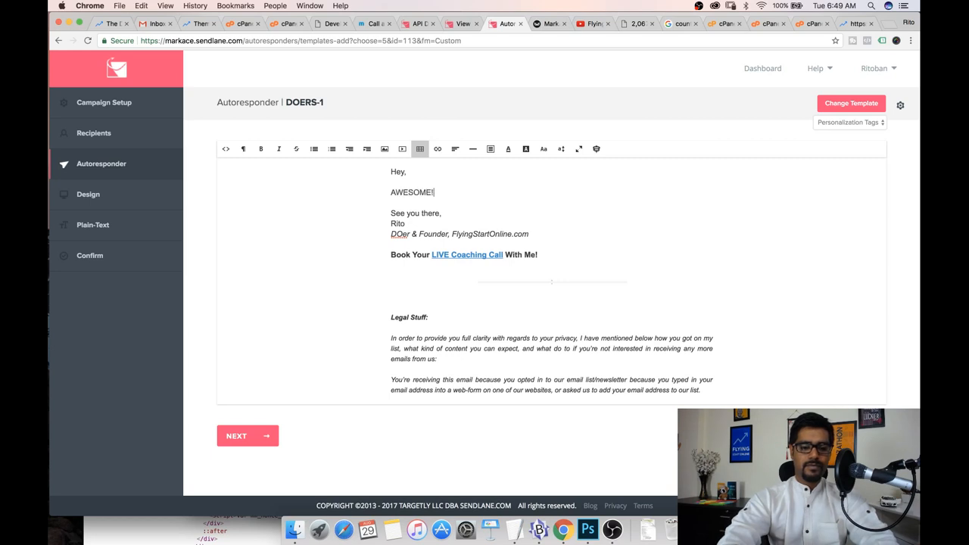
key(Return)
key(Return)
text(YOou a)
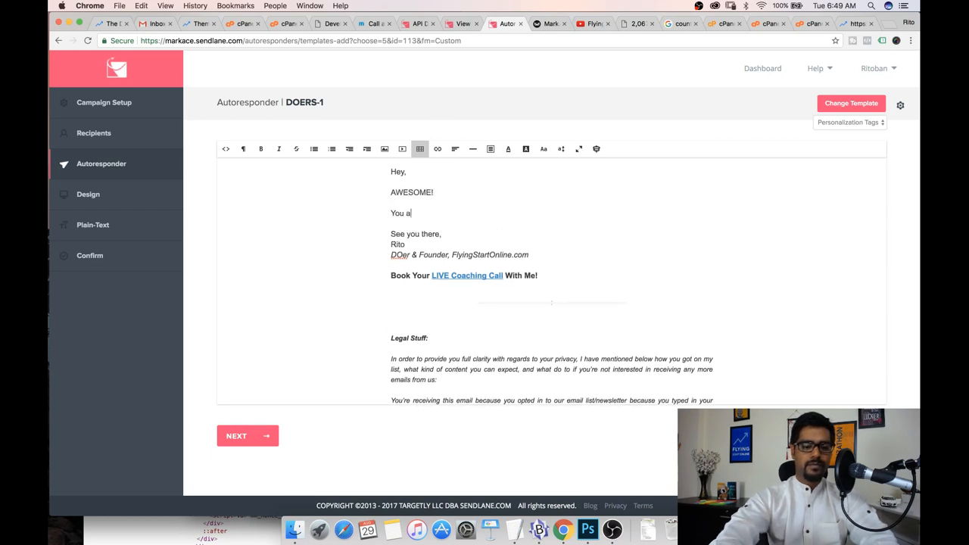
text(re in :))
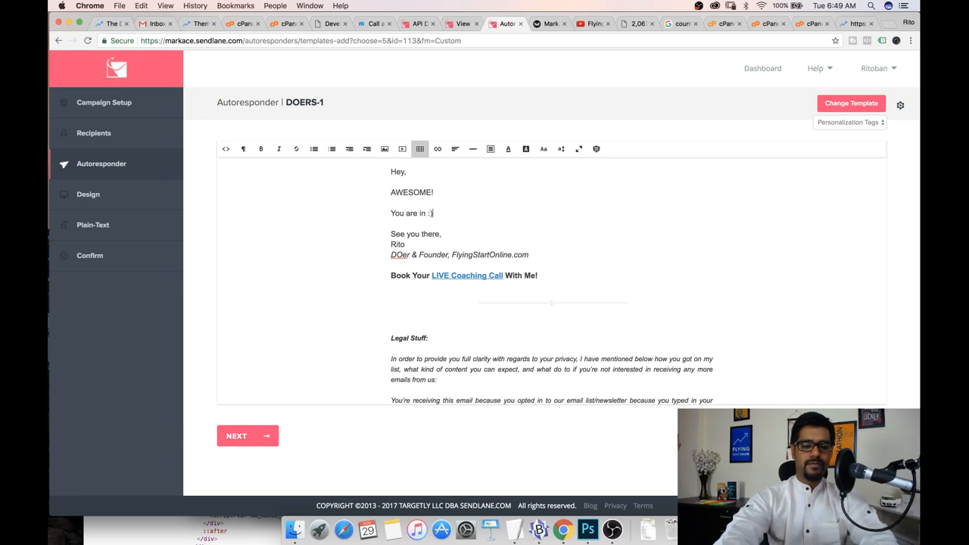
Add a paragraph saying they'll receive an email with the subject line "Welcome To The DOer Club" really soon (if not already)
key(Return)
key(Return)
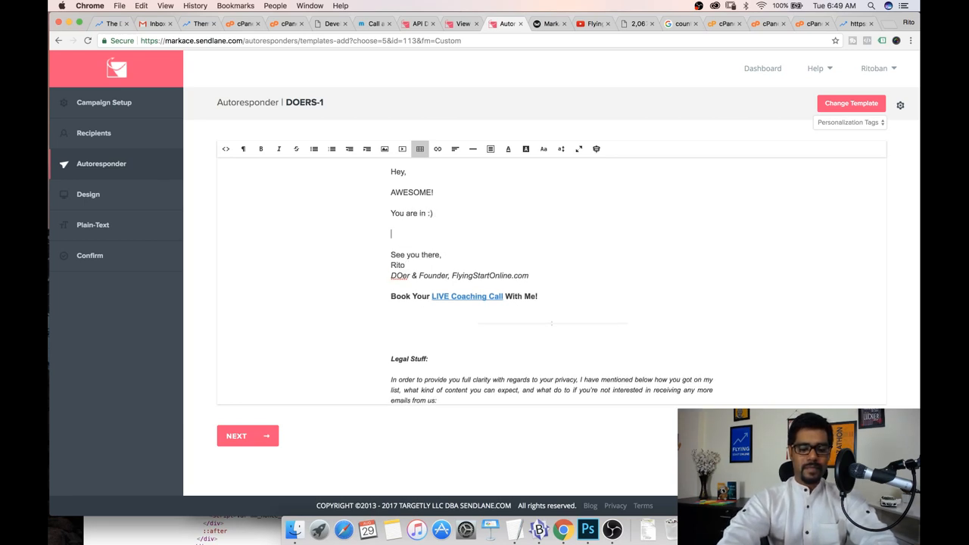
text(You'll re)
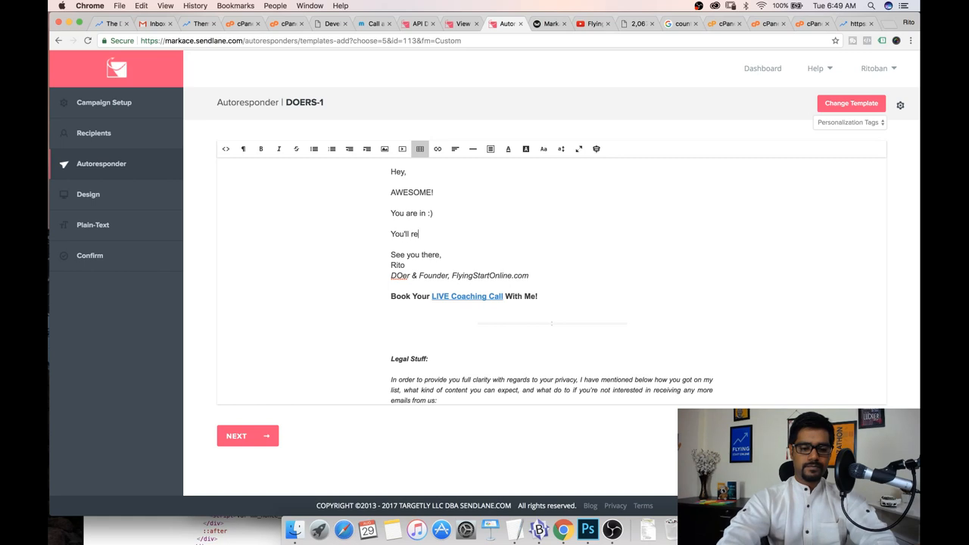
text(ceive an email )
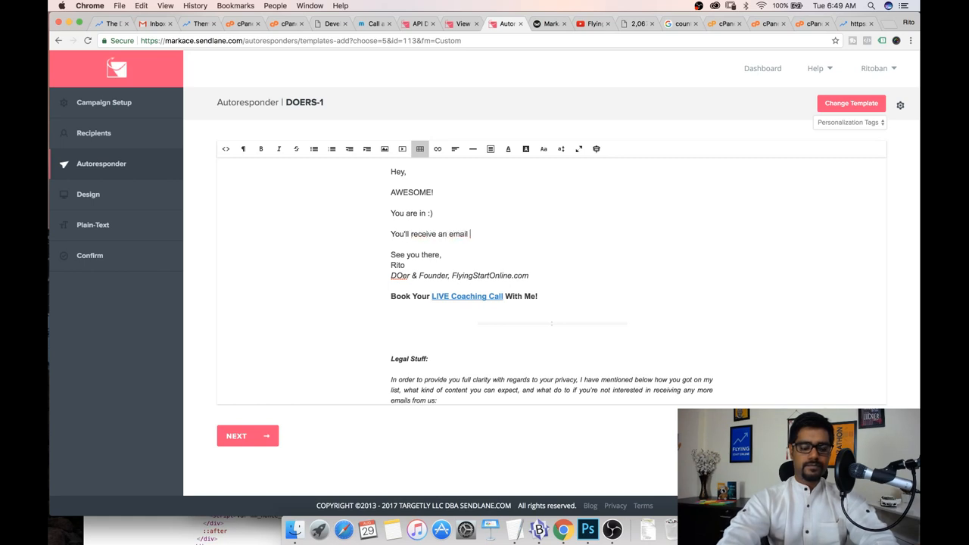
text(with the )
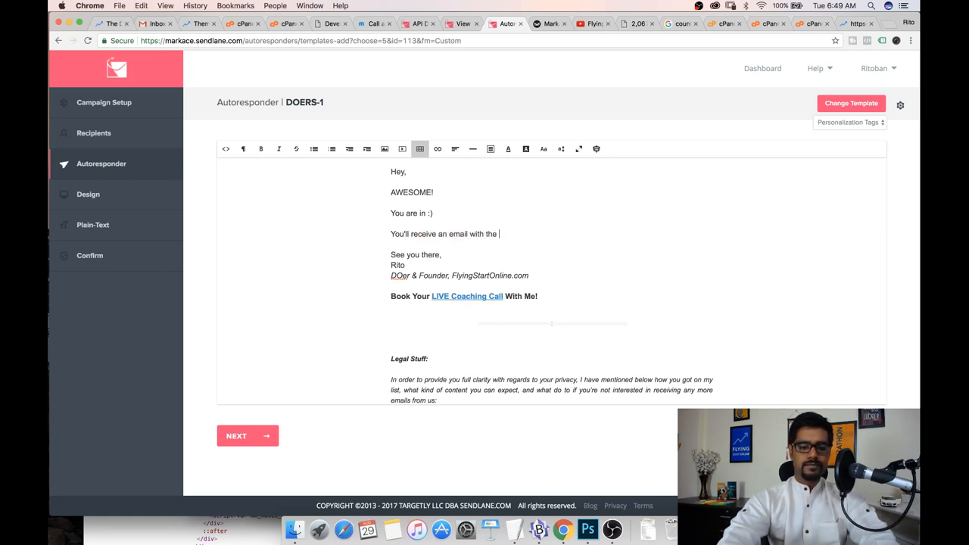
text(subject lik)
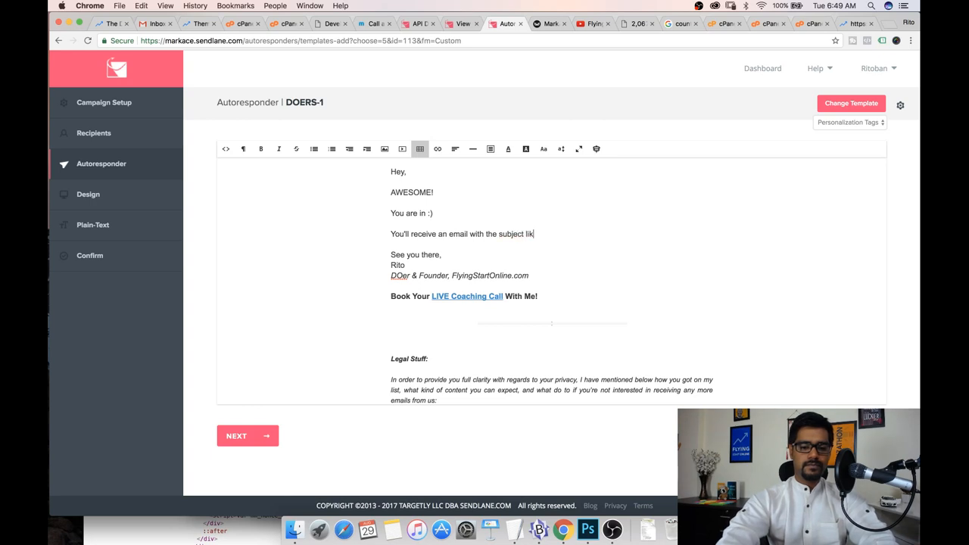
text(e"ne:"Welc)
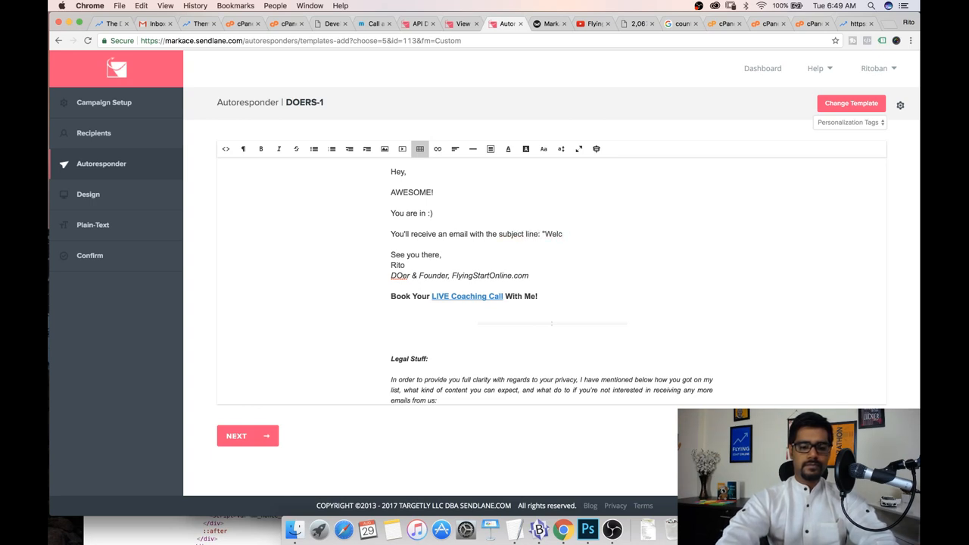
text(ome To The DO)
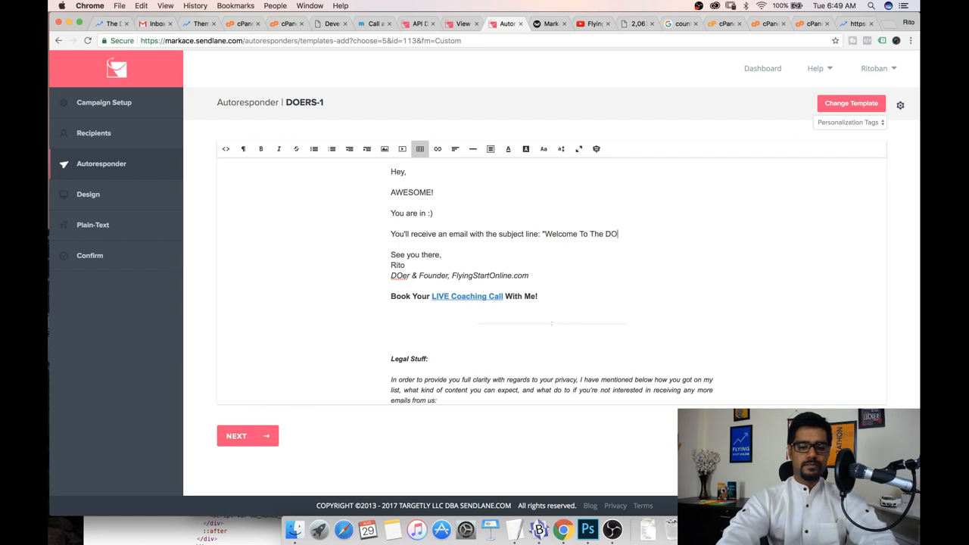
text(er Club" really soon (i)
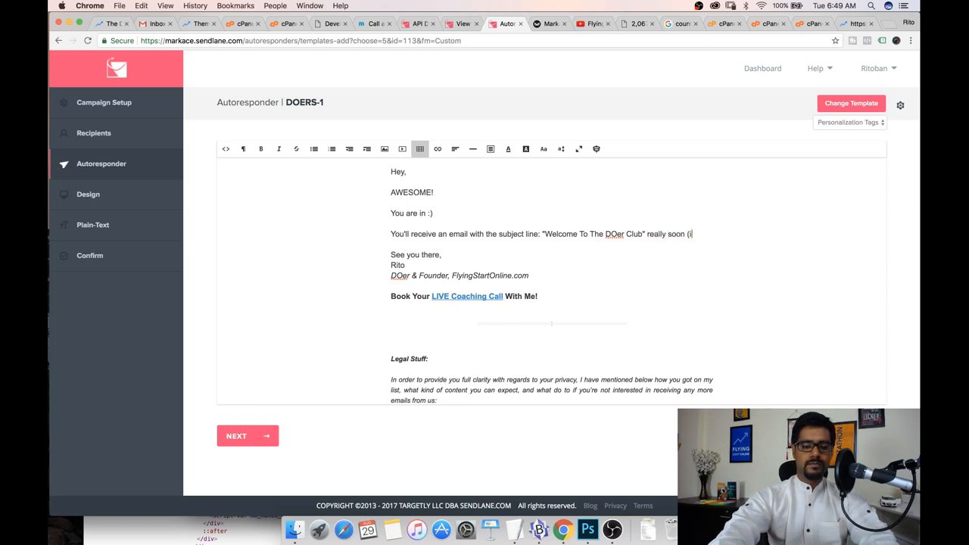
text(f not already )
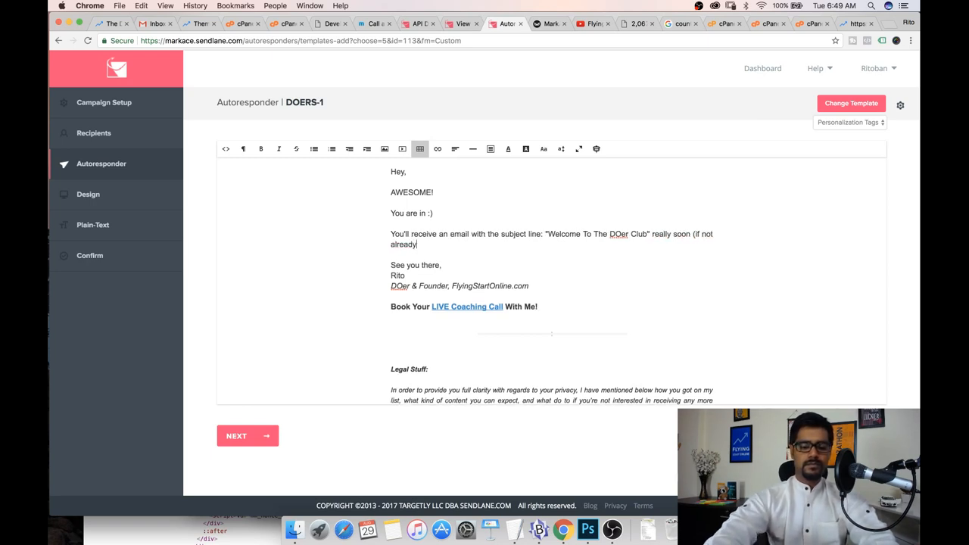
text())
Add the line "Inside that email, you'll have your login information (username and password) to access The DOer Club."
key(Return)
text(Inside that email)
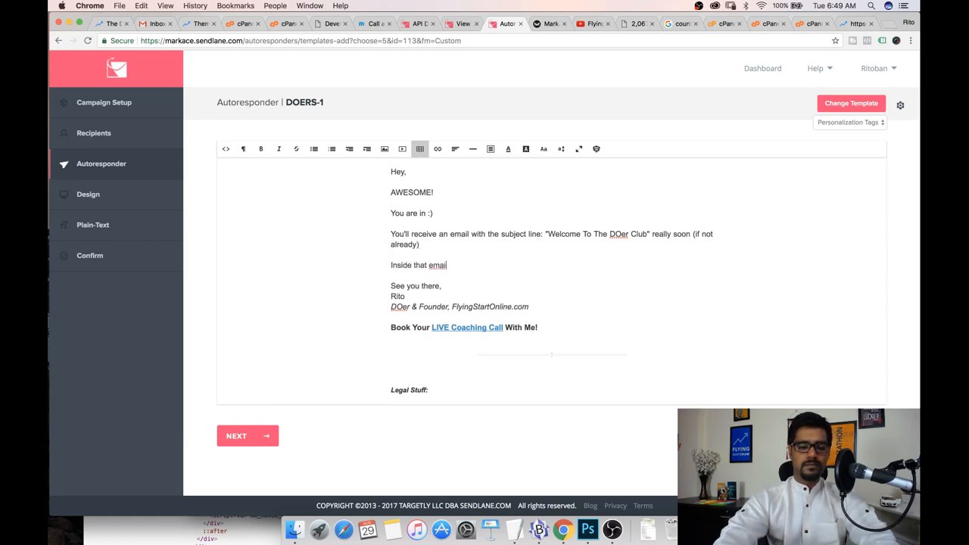
text(, you)
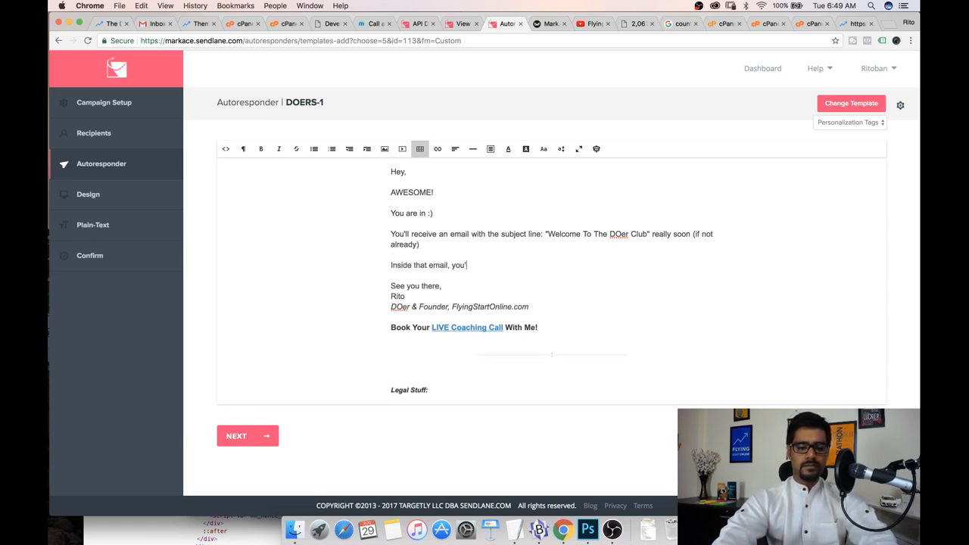
text('ll have your login information (username and password)
key(Return)
text())
key(BackSpace)
key(BackSpace)
text() to acc)
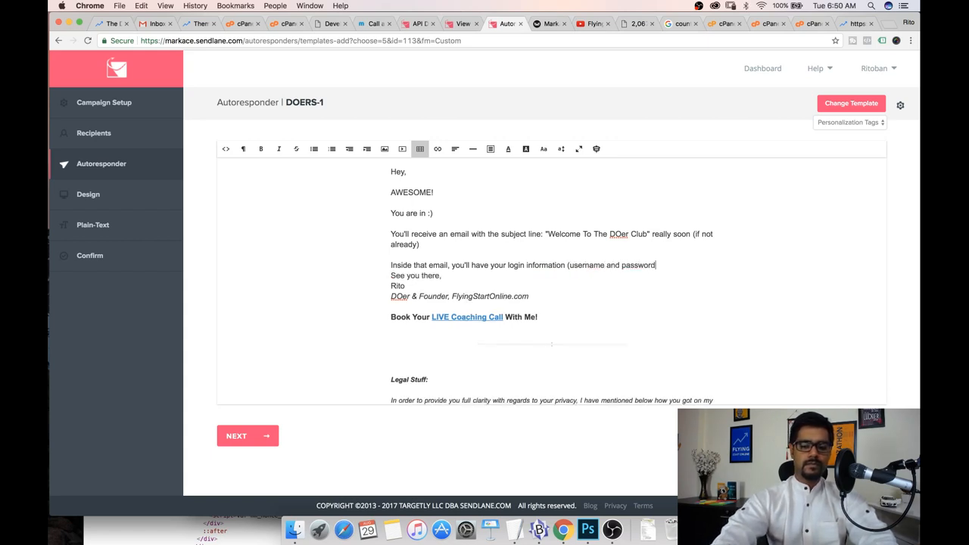
text(es)
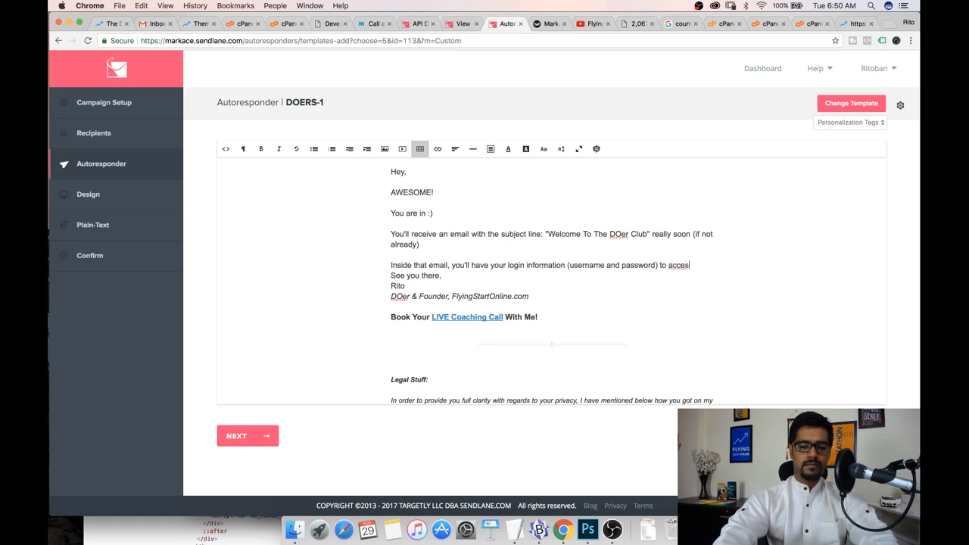
text(s The DOe)
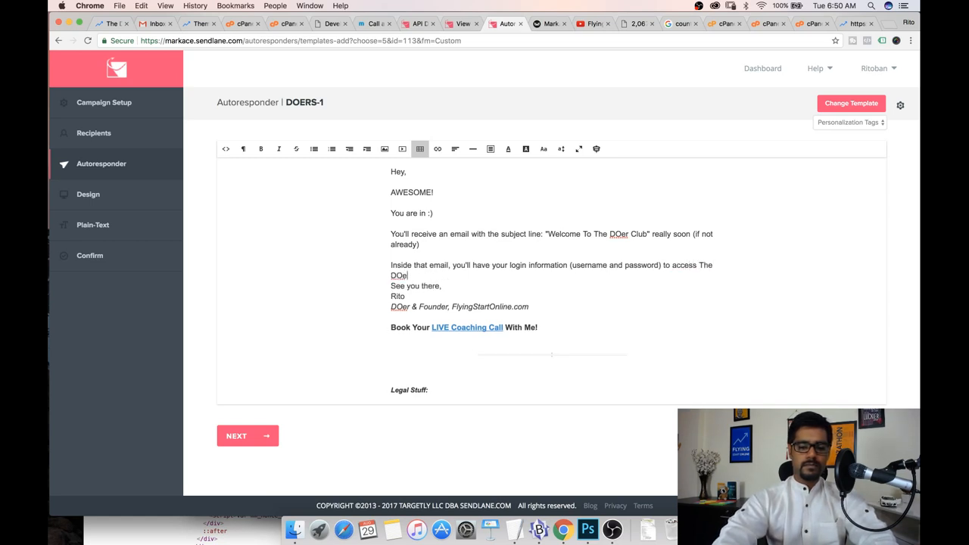
text(r Club.)
Add the paragraphs "Keep that email safe." and "Here's what you need to do next:" below it
key(Return)
key(Return)
text(Keep that email)
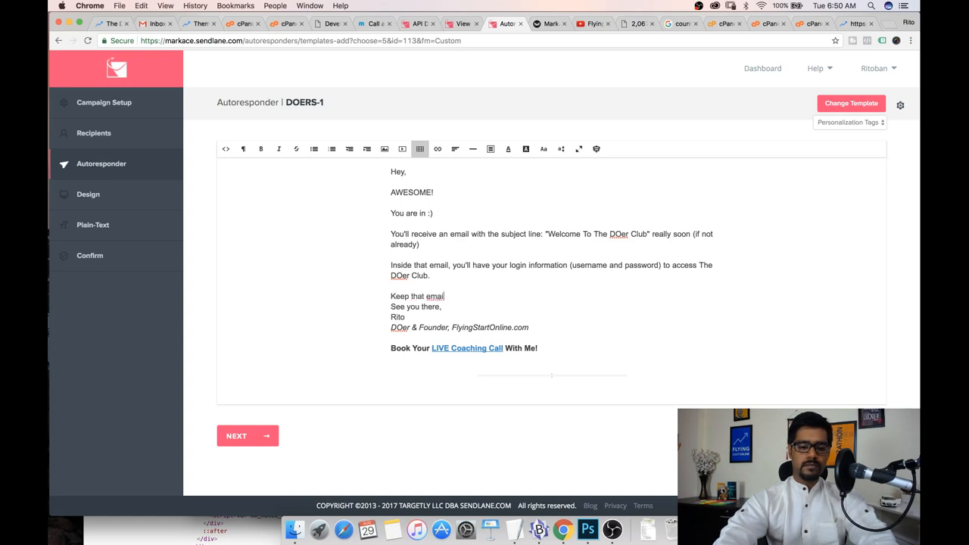
text( safe.)
key(Return)
key(Return)
text(HE)
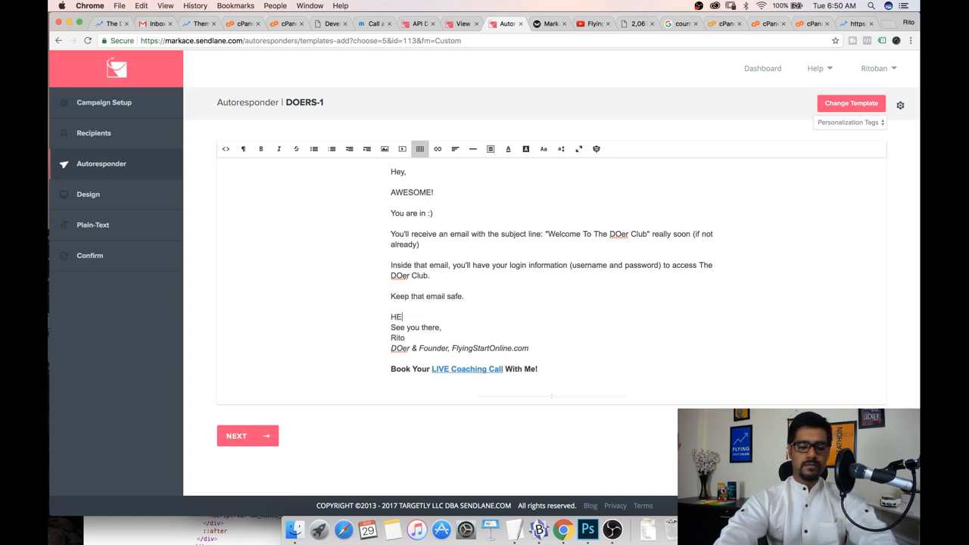
text(re's what)
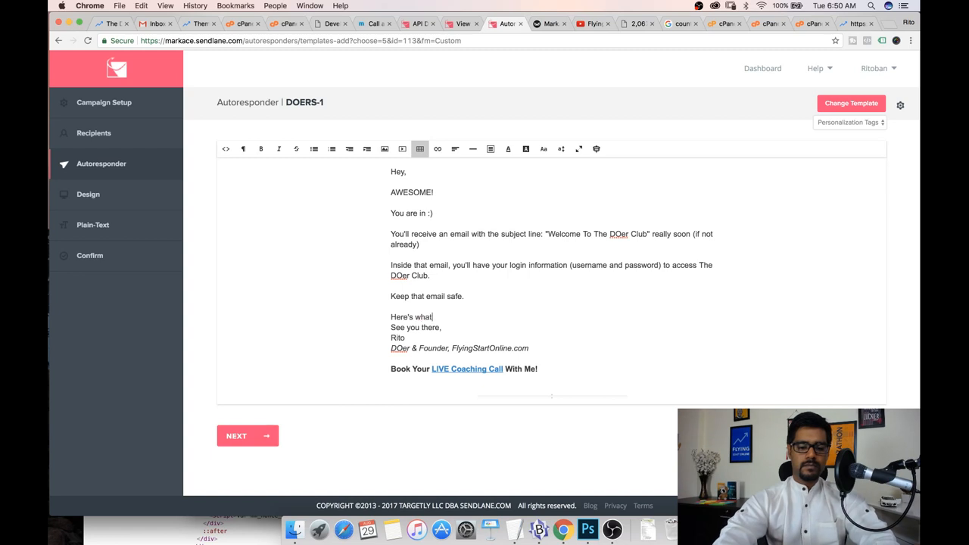
text( you need to do )
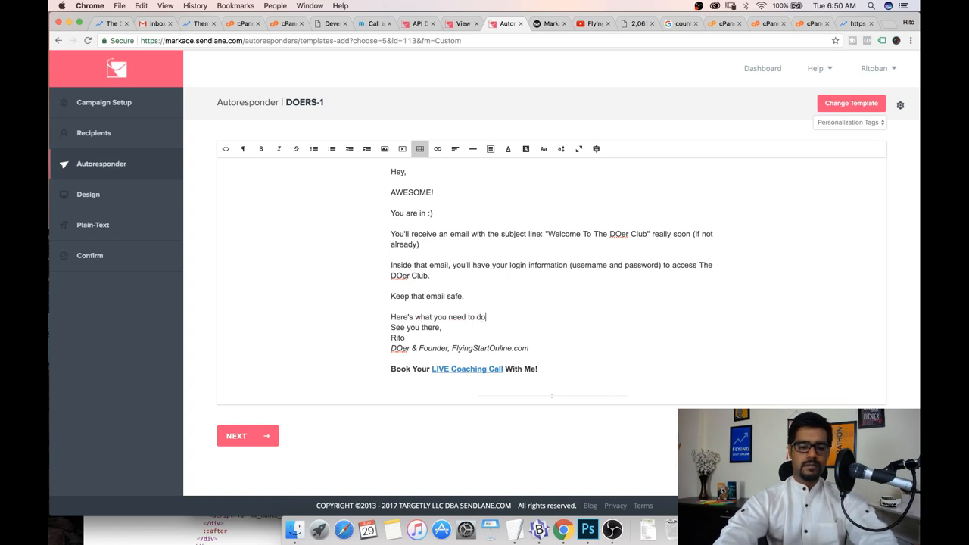
text(next:)
key(Return)
key(Return)
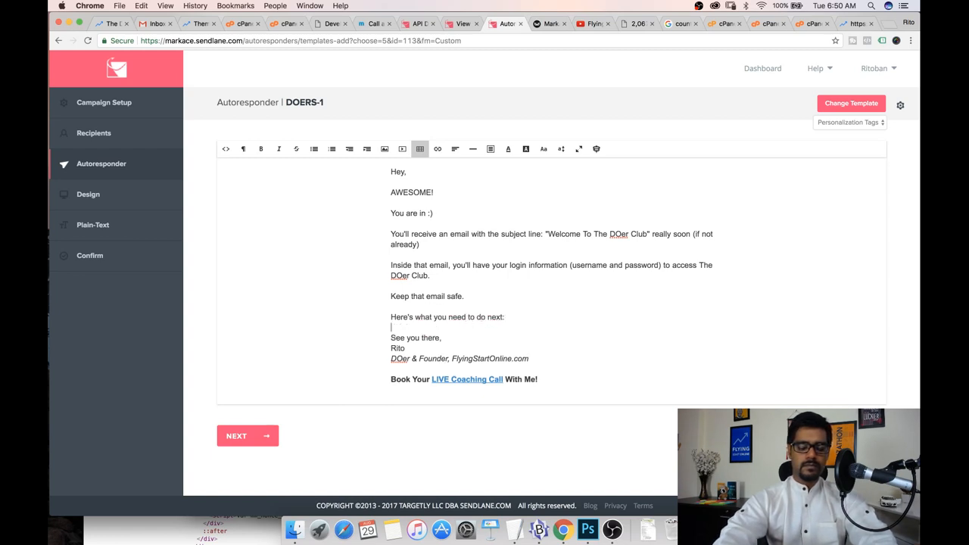
Add numbered items "1) Look for that welcome email" and "2) Login to your DOer Club account with the username and password in that email."
text(1) IO)
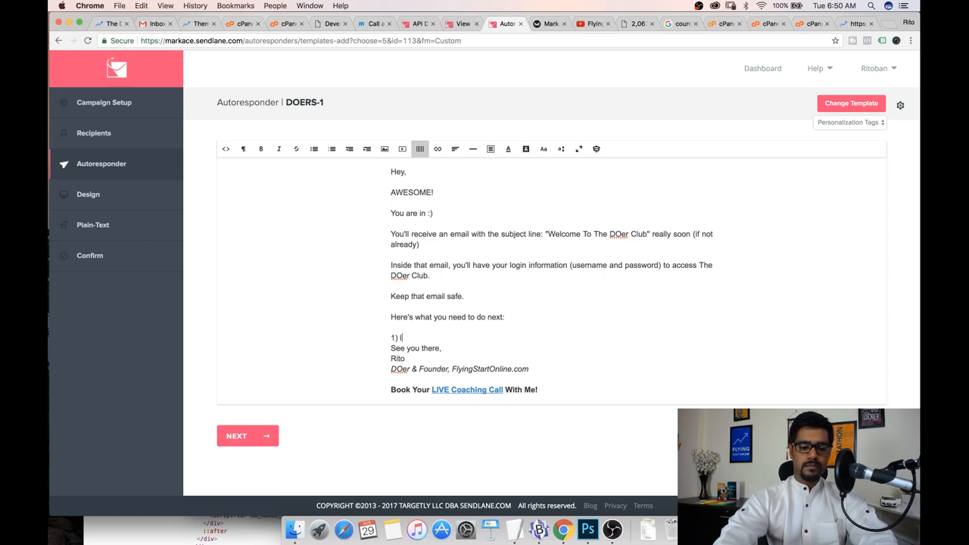
text(ok for that welcome email)
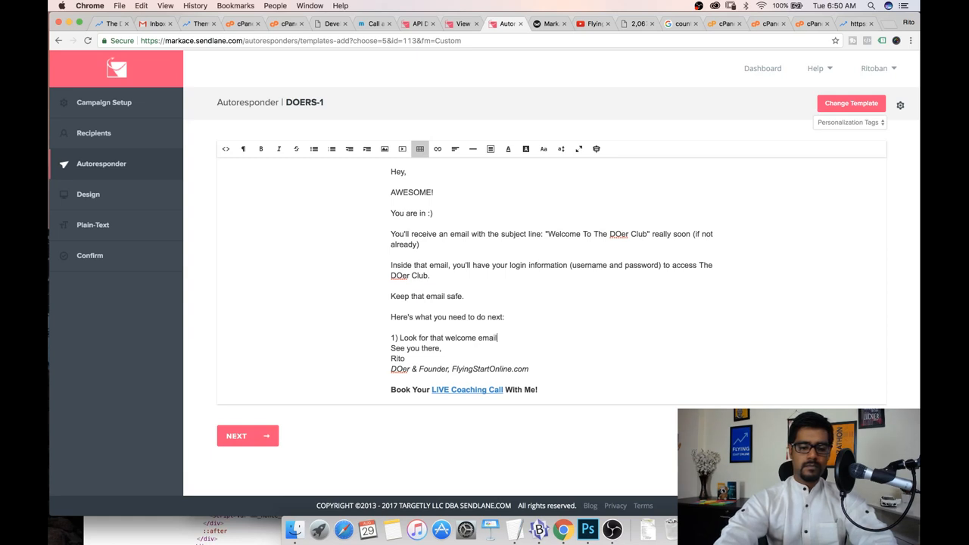
key(Return)
text(2) Login )
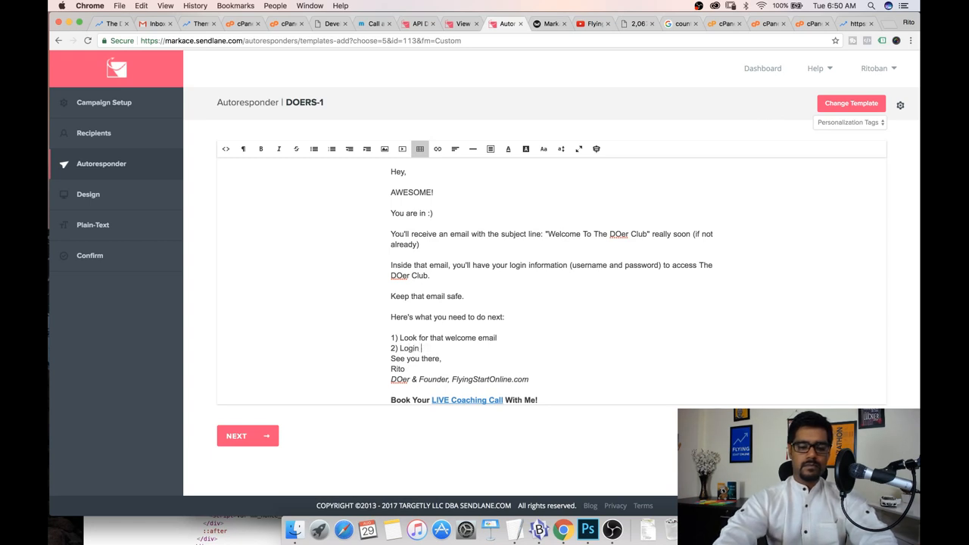
text(to your DOer Club account with )
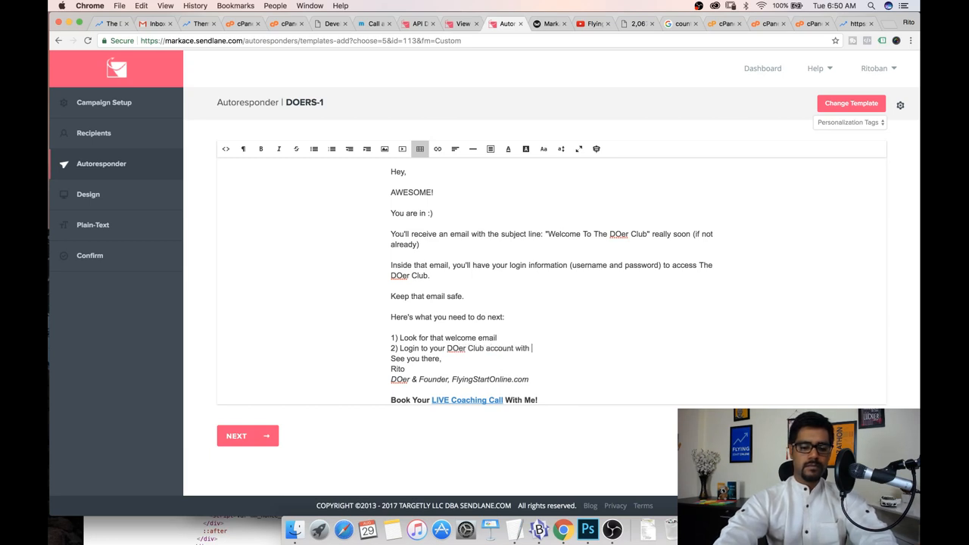
text(the username an)
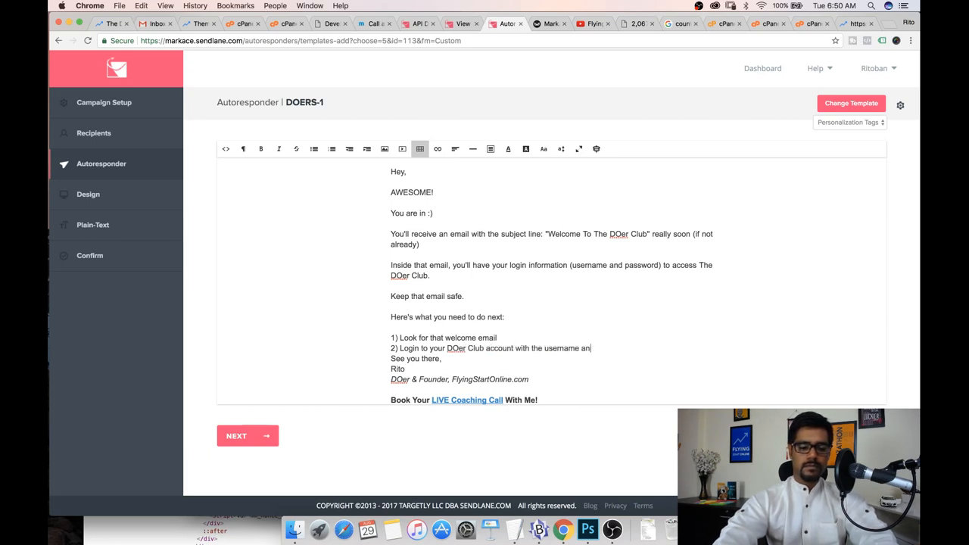
text(d password in tha)
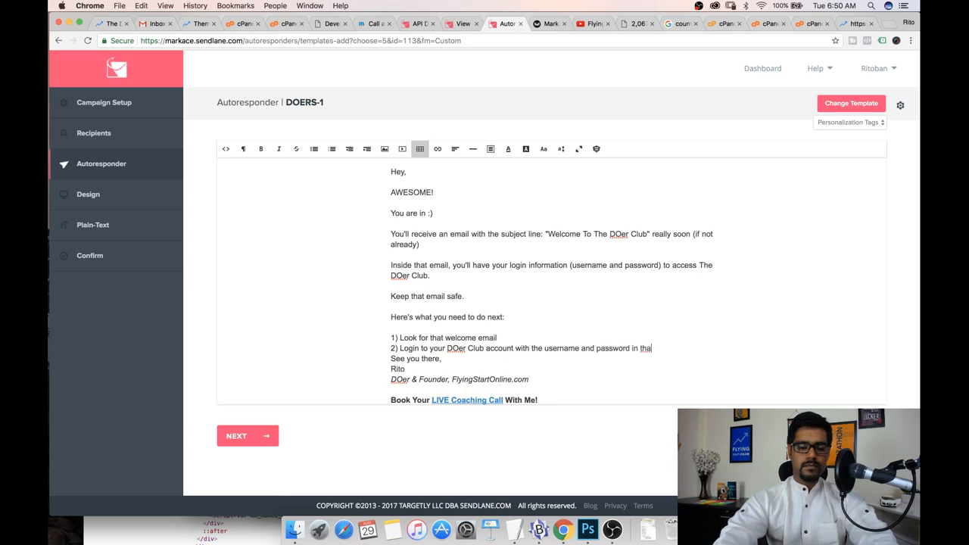
text(t email.)
key(Return)
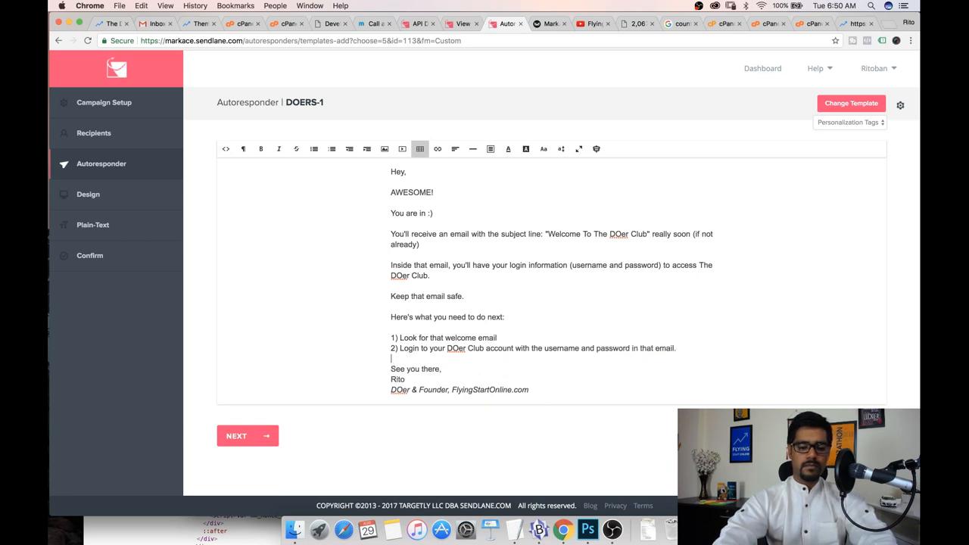
Add the third item "3) After logging in, watch the welcome video" followed by a blank line
text(3))
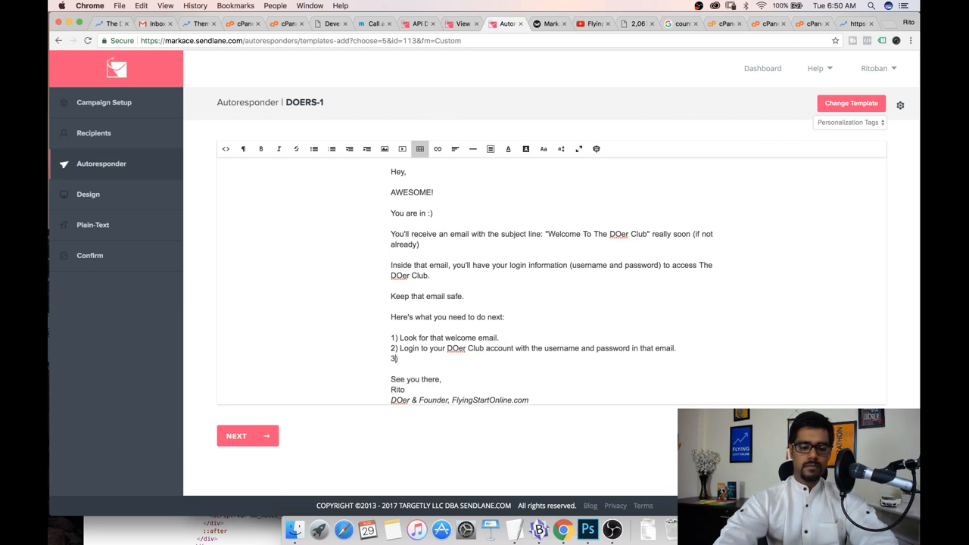
text( After logging in)
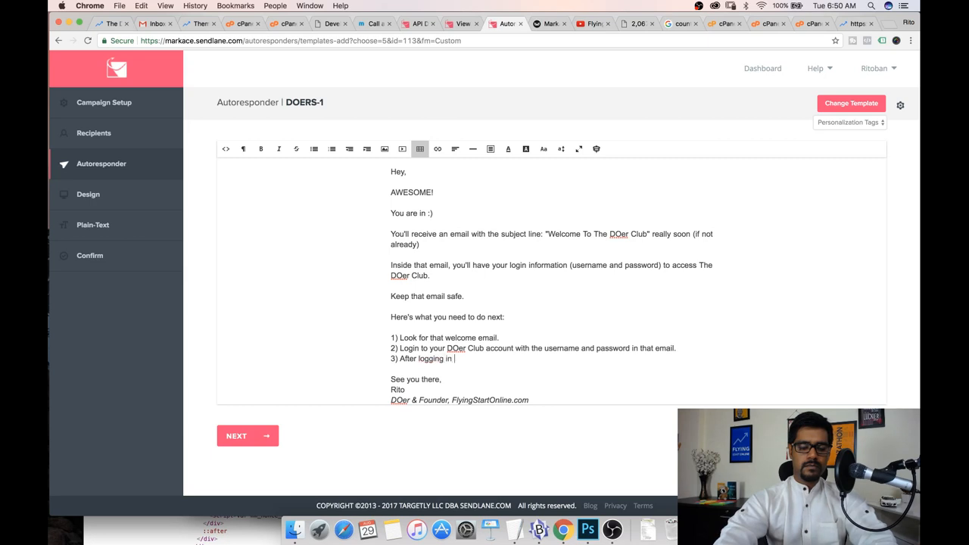
text(, what th)
key(BackSpace)
key(BackSpace)
key(BackSpace)
key(BackSpace)
key(BackSpace)
key(BackSpace)
key(BackSpace)
text(atch the welcome video)
key(Return)
key(Return)
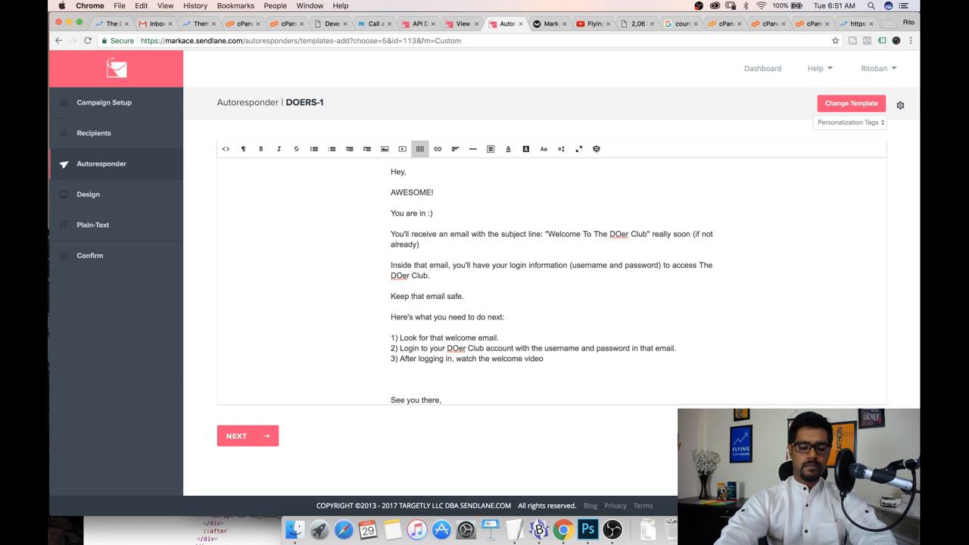
Add the closing line "If you don't receive the welcome email, please hit reply to this email and we'll get it sorted for you."
text(If you did)
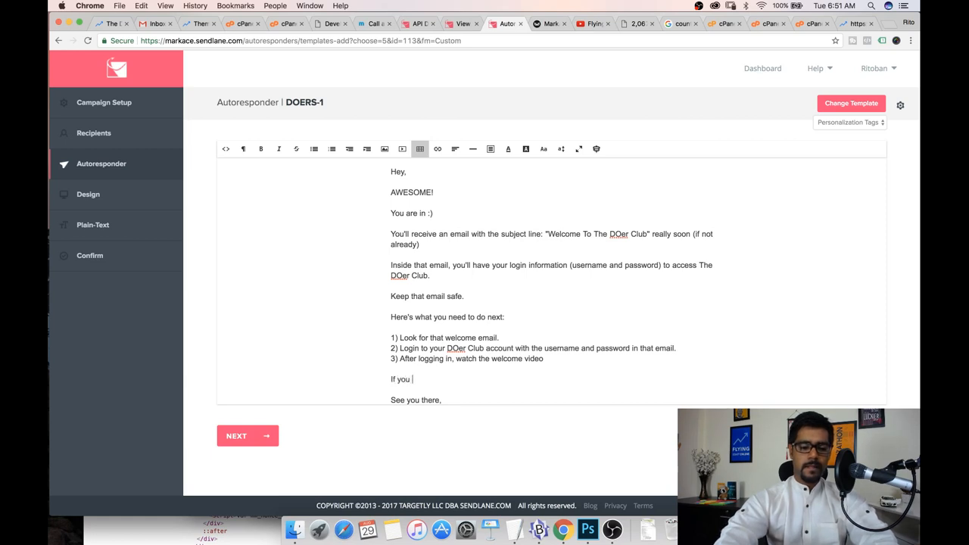
key(BackSpace)
text(on't receive the welcome email, please reply back)
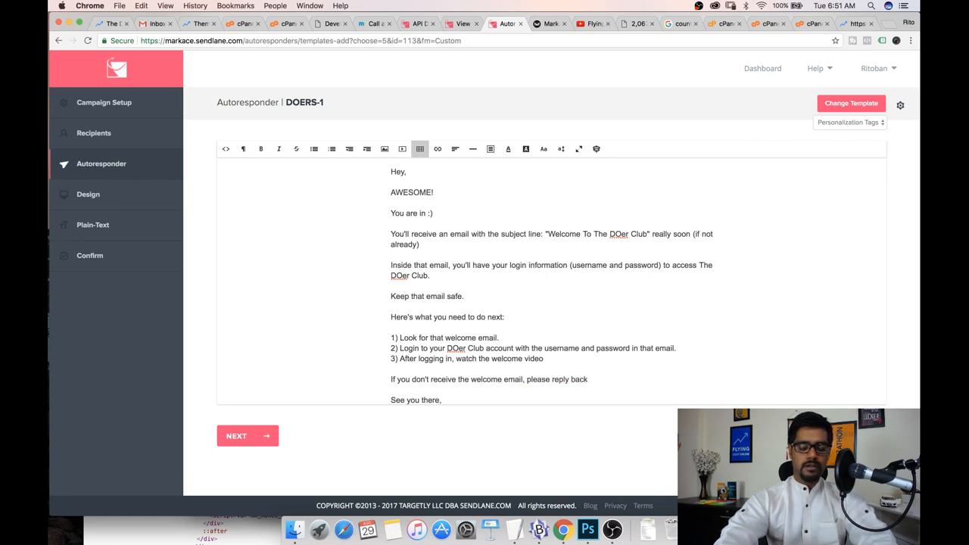
key(BackSpace)
key(BackSpace)
key(BackSpace)
key(BackSpace)
key(BackSpace)
key(BackSpace)
text(hit reply to th)
text(is m)
text(mail and w)
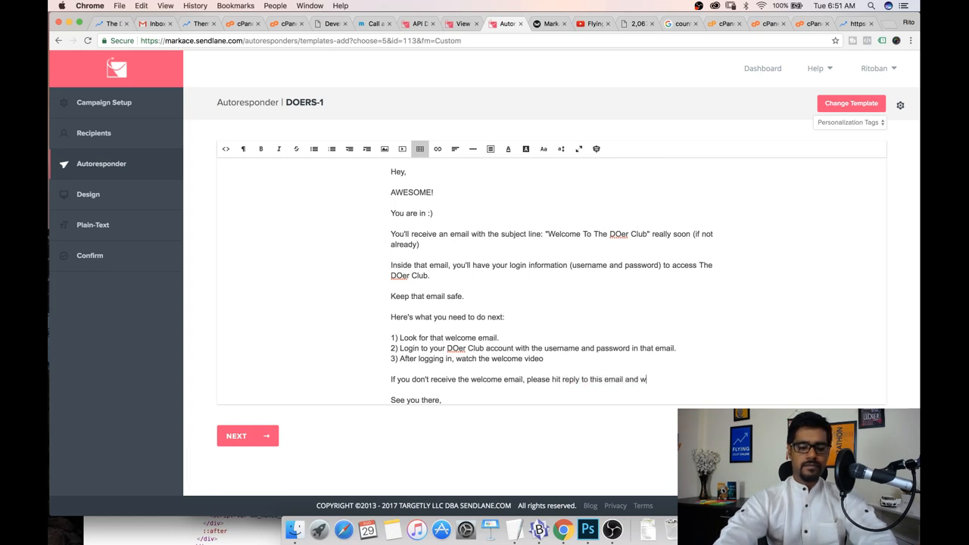
text(e'll get it sorted for you.)
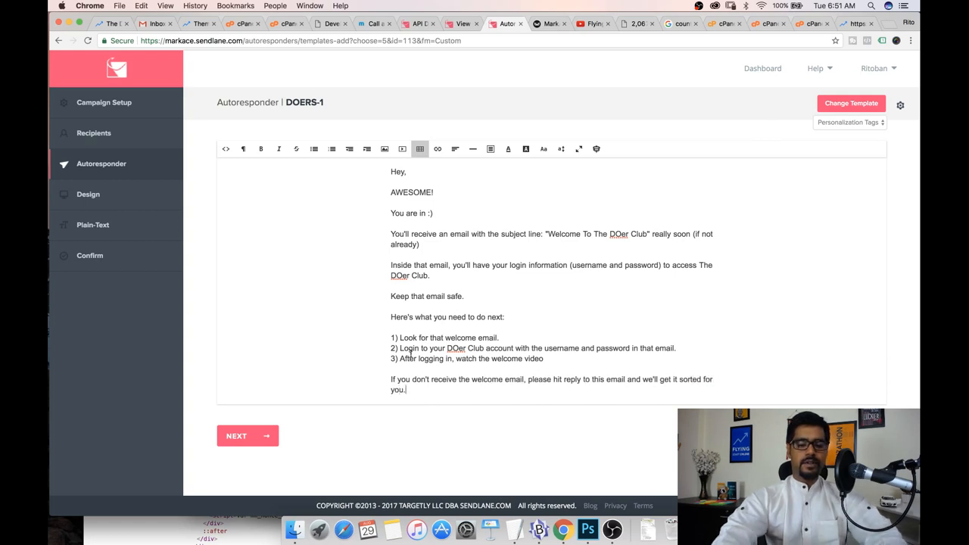
Add the fourth item "4) Everything is laid out inside The DOer Club - ENJOY :)" below the third item
scroll(410, 354, down, 2)
scroll(410, 354, down, 1)
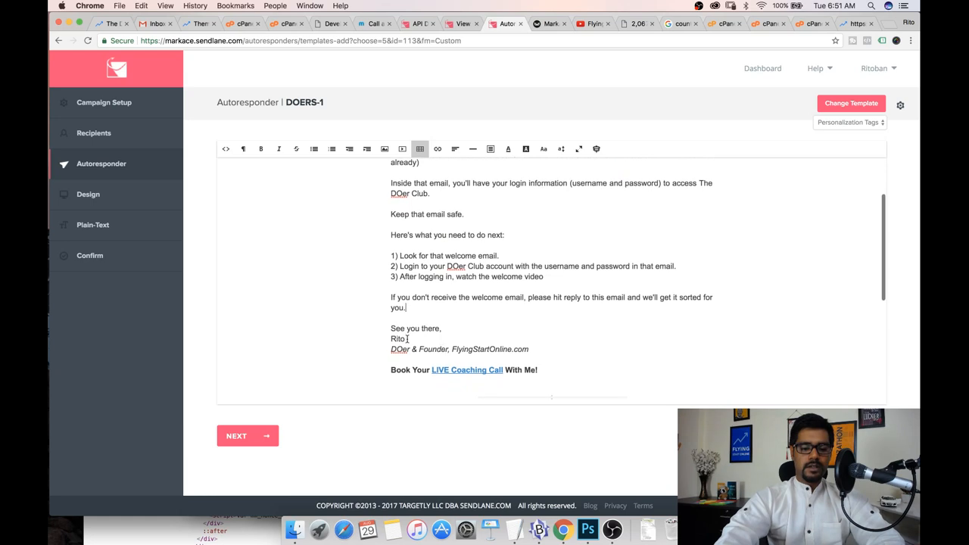
click(555, 278)
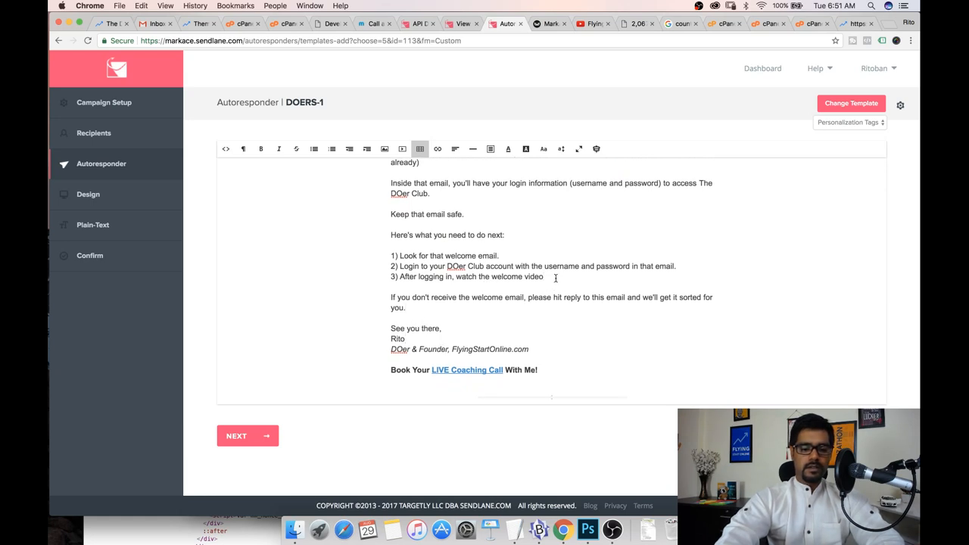
key(Return)
text(4) )
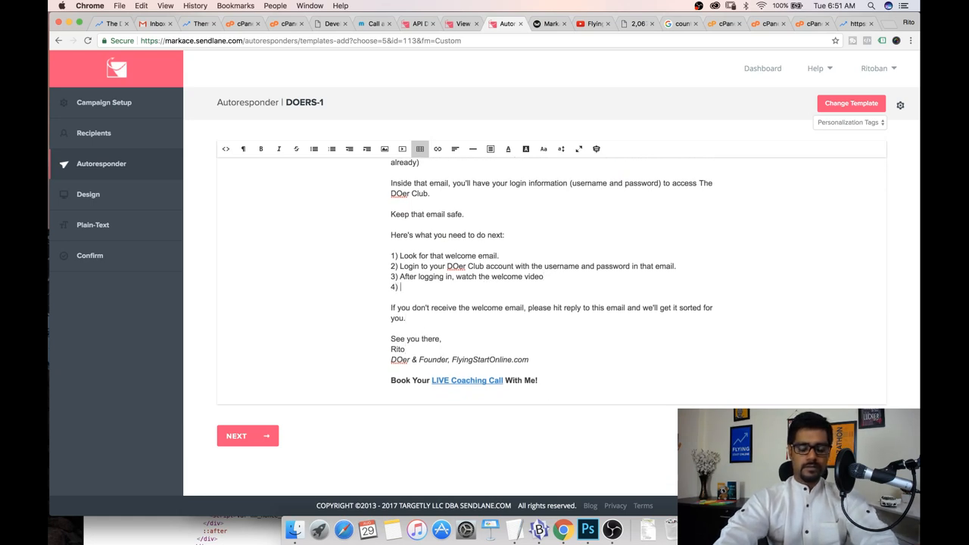
text(Ev)
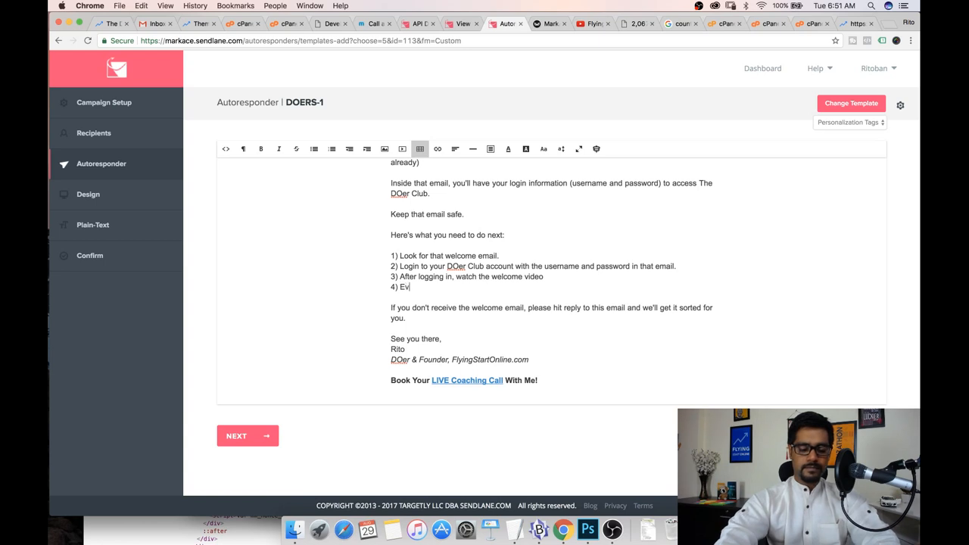
text(erything is laid out)
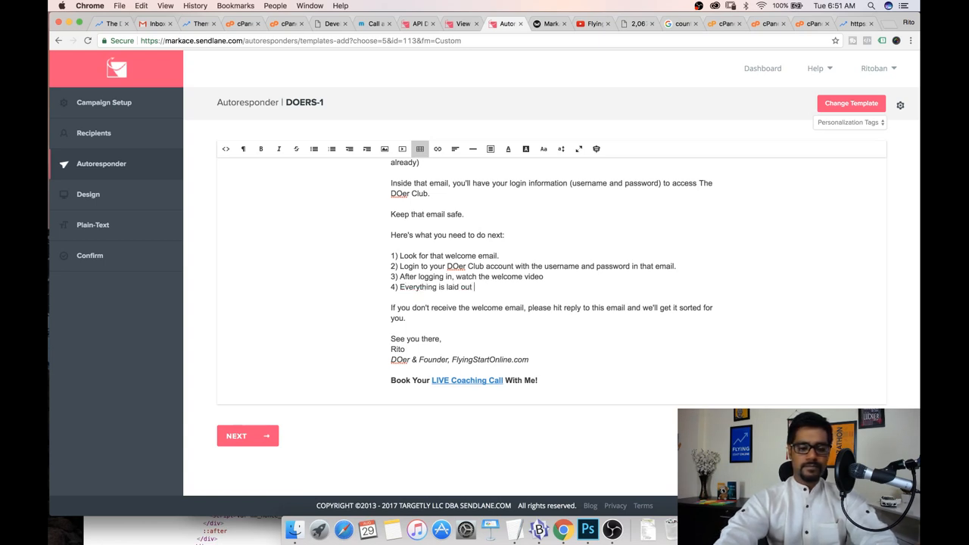
text( inside)
text( th)
key(BackSpace)
key(BackSpace)
text(The DO)
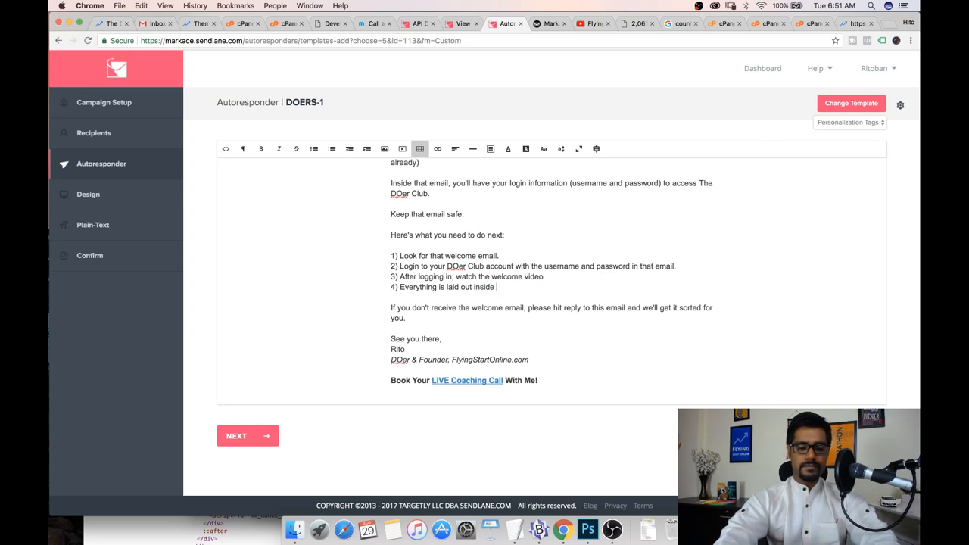
text(Club - ENJOY :))
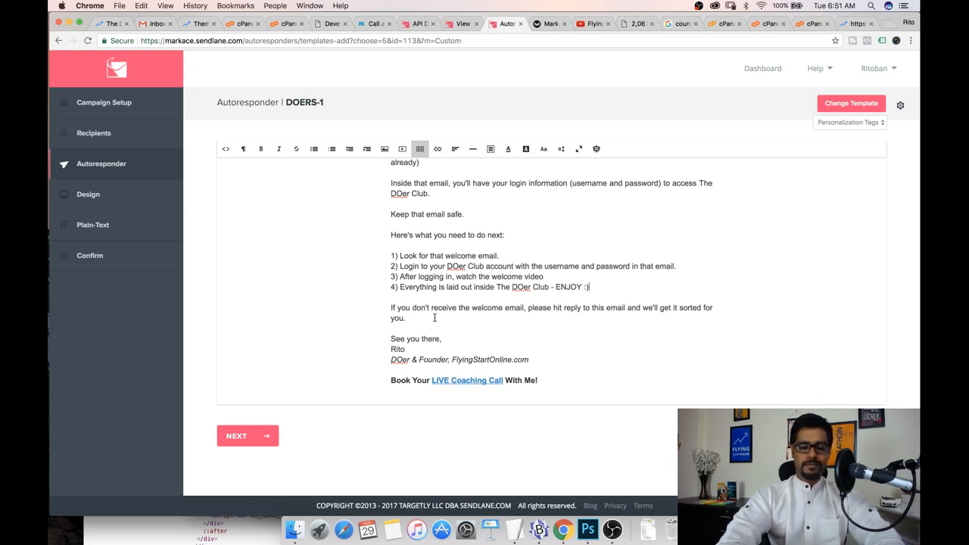
Add an exclamation mark after "watch the welcome video" in the third item
scroll(434, 317, down, 1)
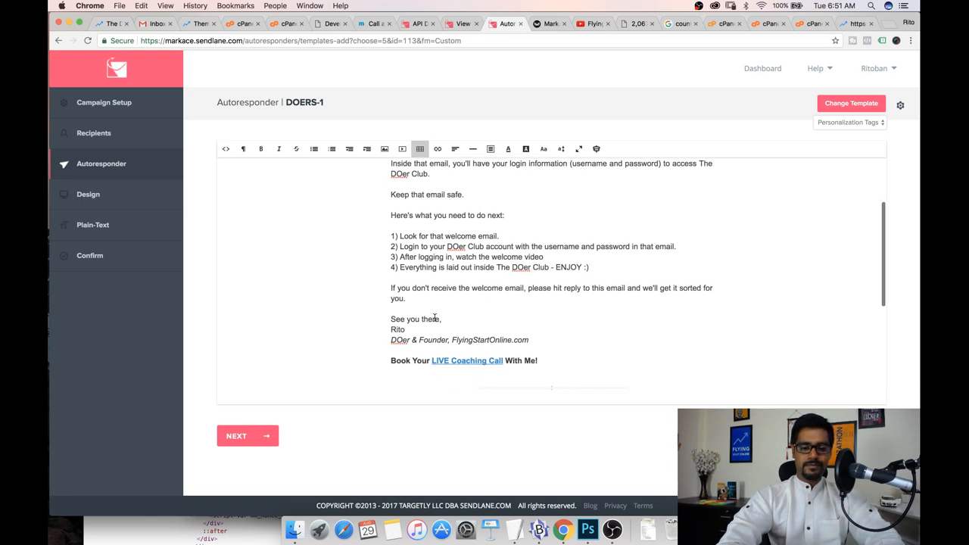
click(551, 257)
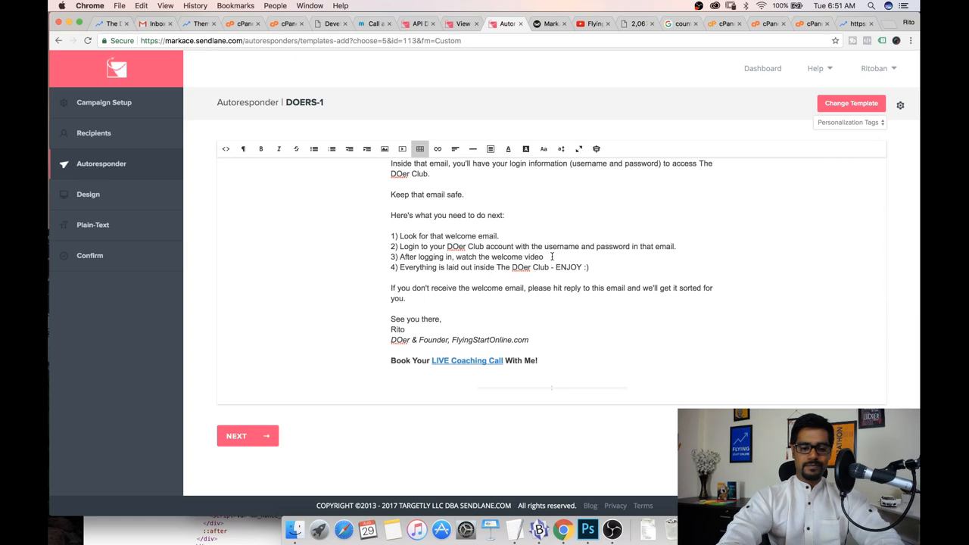
text(!)
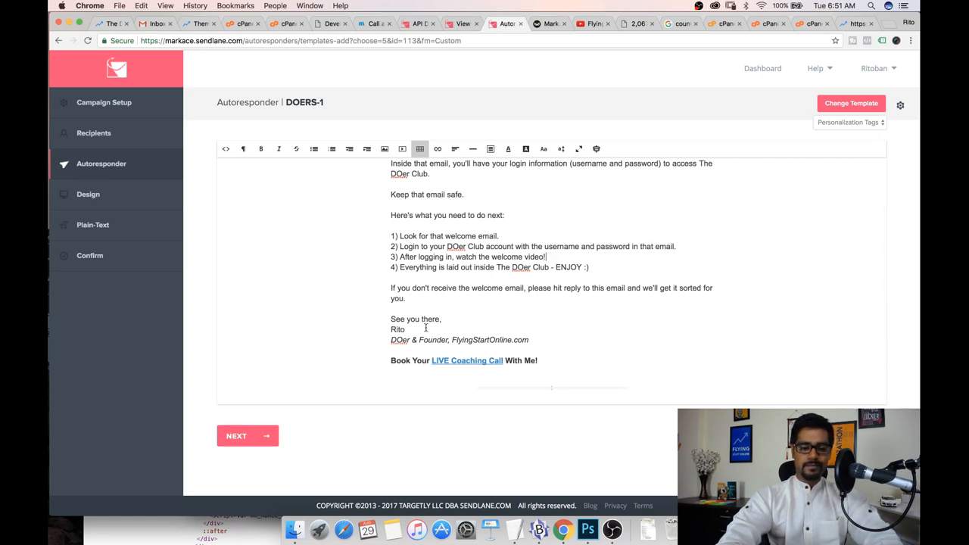
Continue to the plain-text step, copy the text from the HTML email, and proceed
scroll(425, 327, down, 1)
click(247, 437)
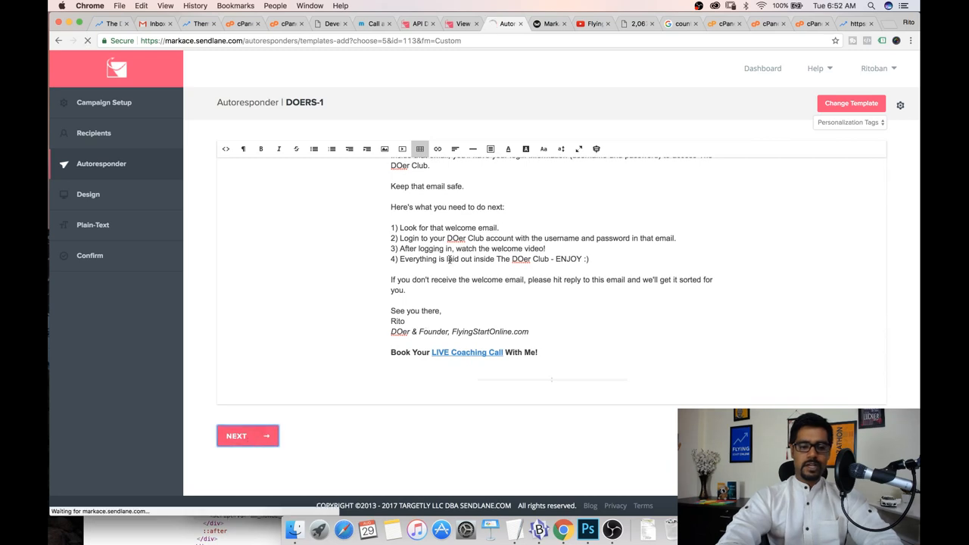
scroll(449, 259, up, 5)
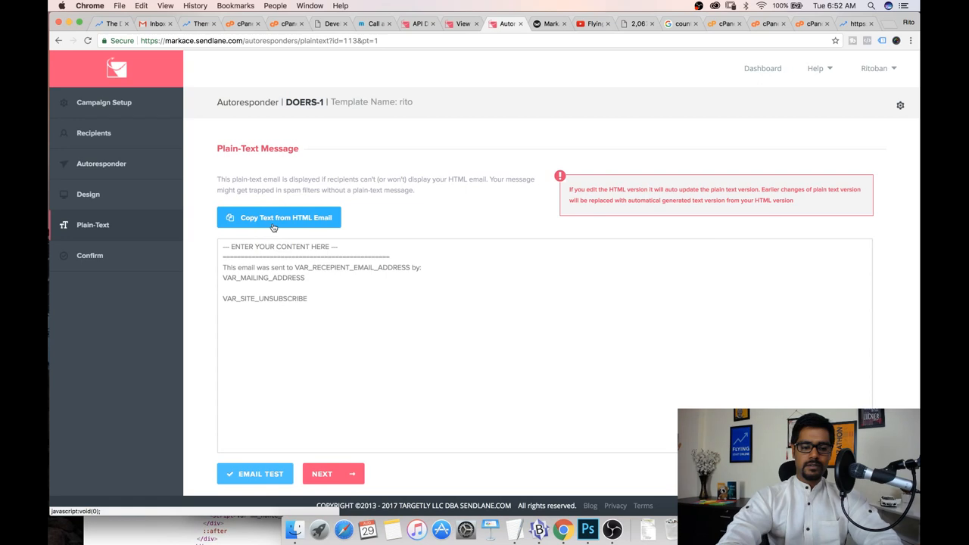
click(273, 226)
scroll(327, 369, down, 5)
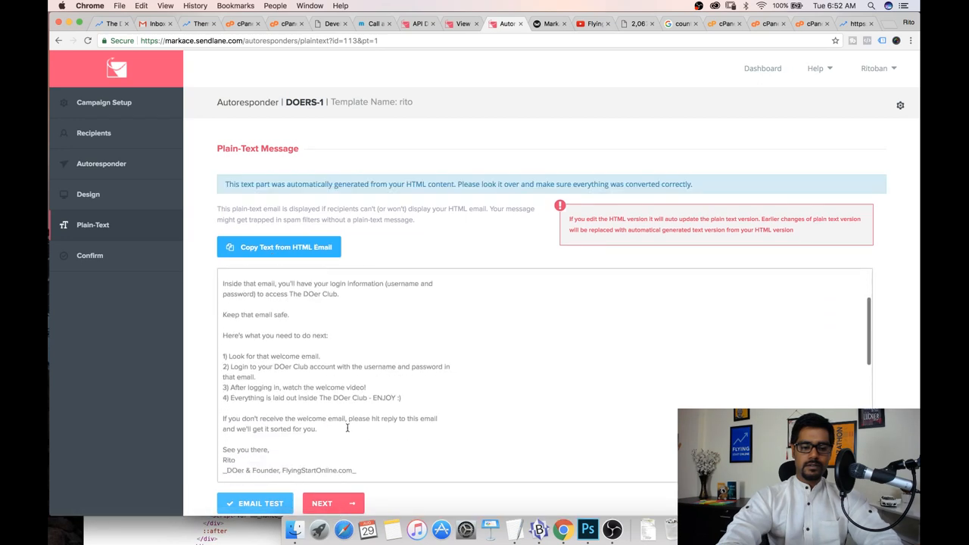
click(338, 503)
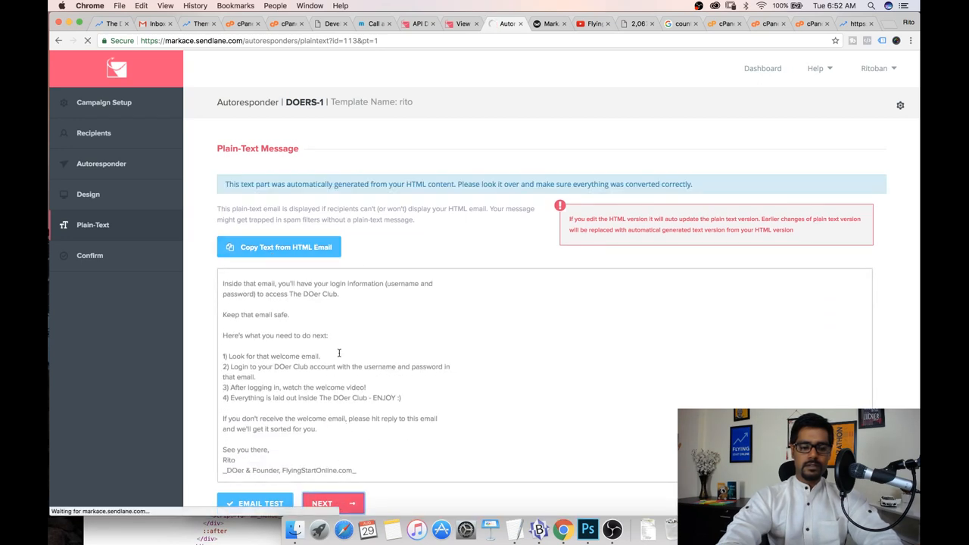
Start the DOERS-1 autoresponder from the confirmation page
scroll(339, 352, down, 3)
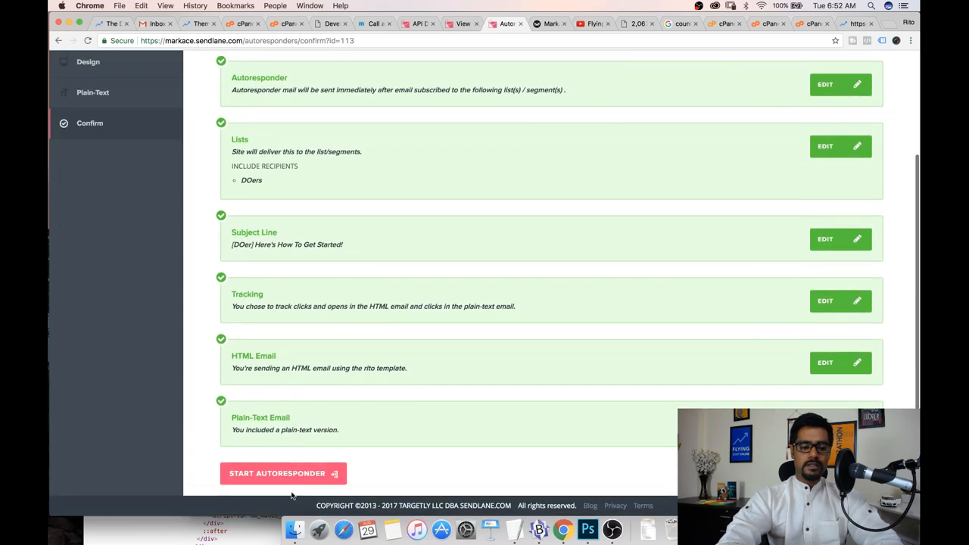
click(285, 475)
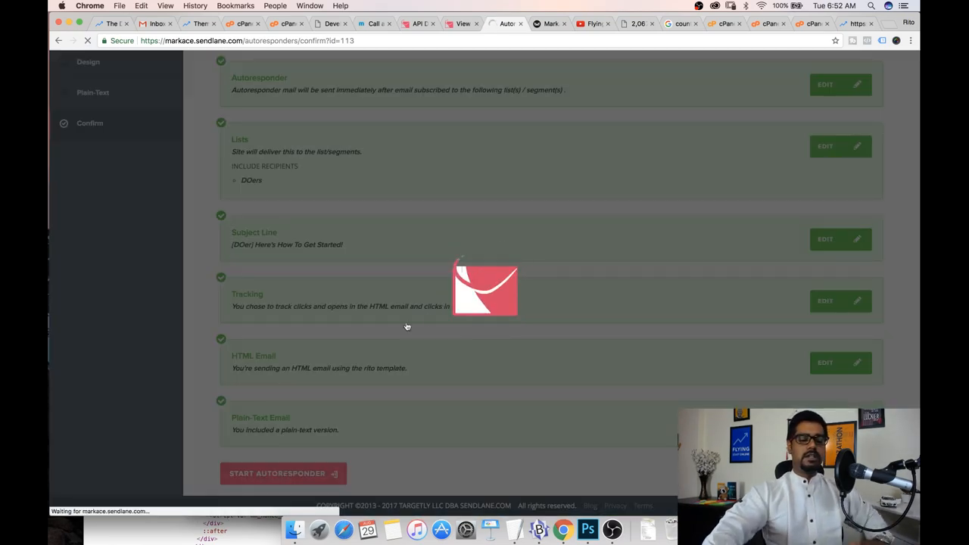
click(442, 352)
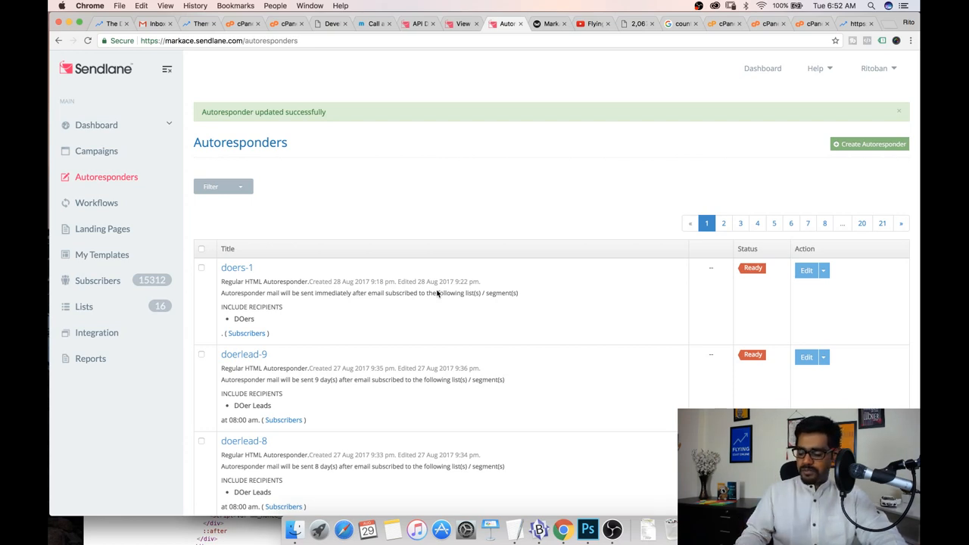
Review the Member Added push notification and its call-script URL in MemberMouse Developer Tools
click(683, 24)
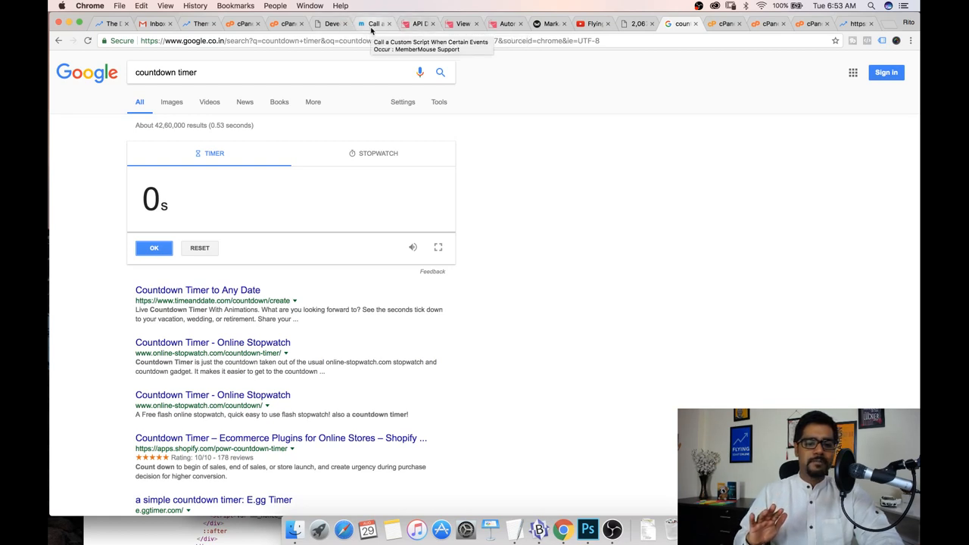
click(316, 23)
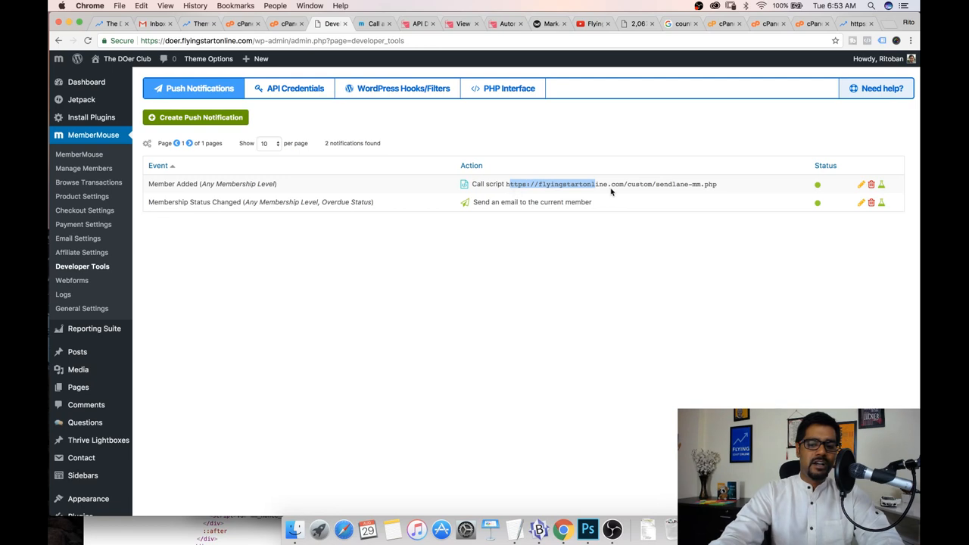
click(693, 185)
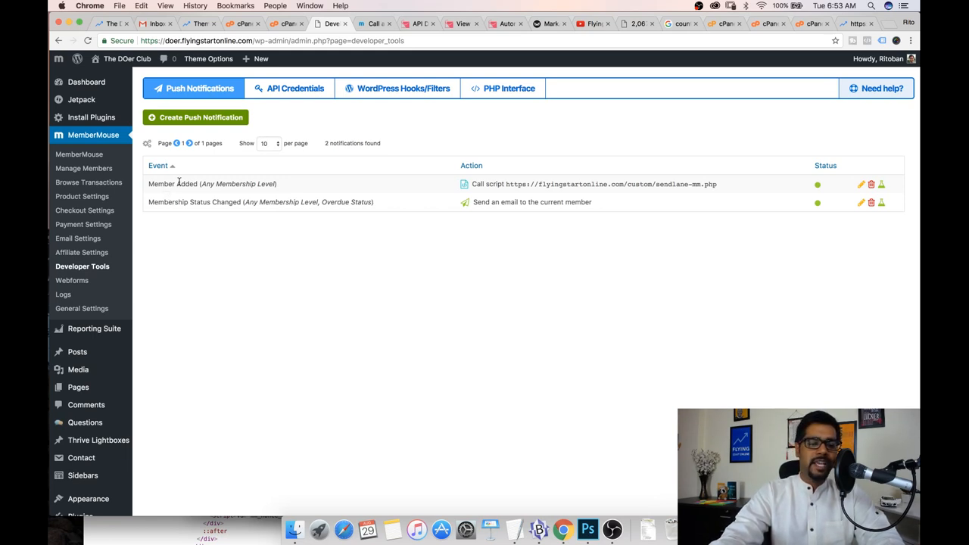
double_click(275, 185)
drag(243, 182, 143, 183)
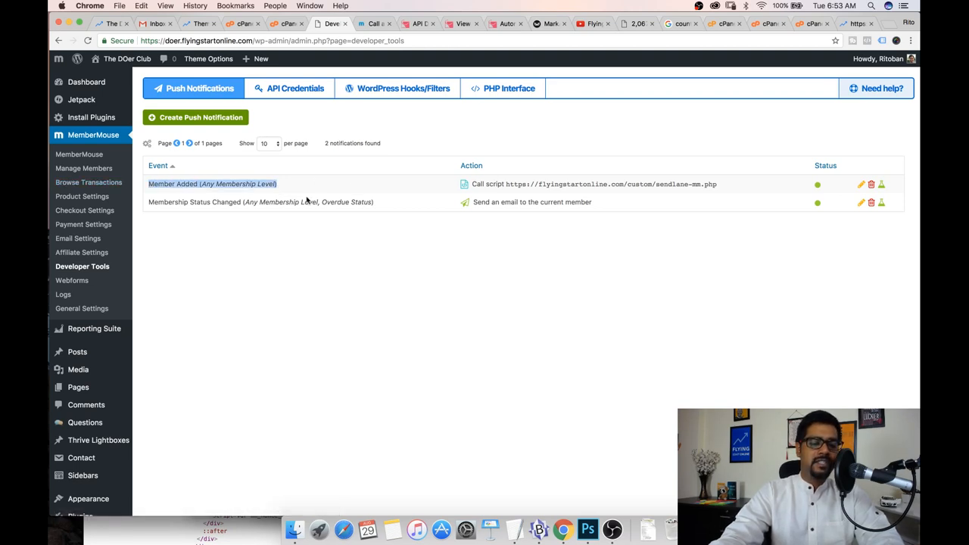
drag(476, 186, 717, 198)
click(707, 184)
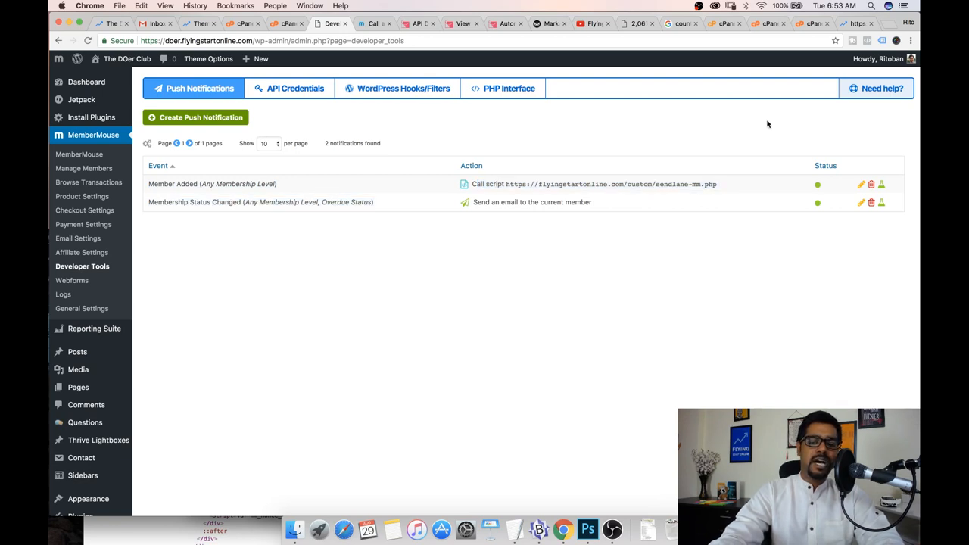
Open Workflow 17280 from the Sendlane workflows list
click(499, 23)
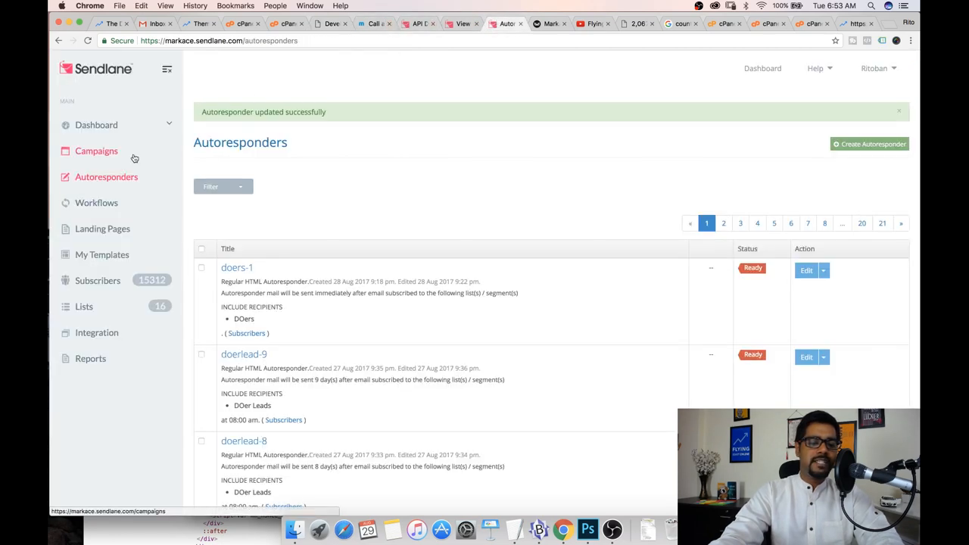
click(98, 203)
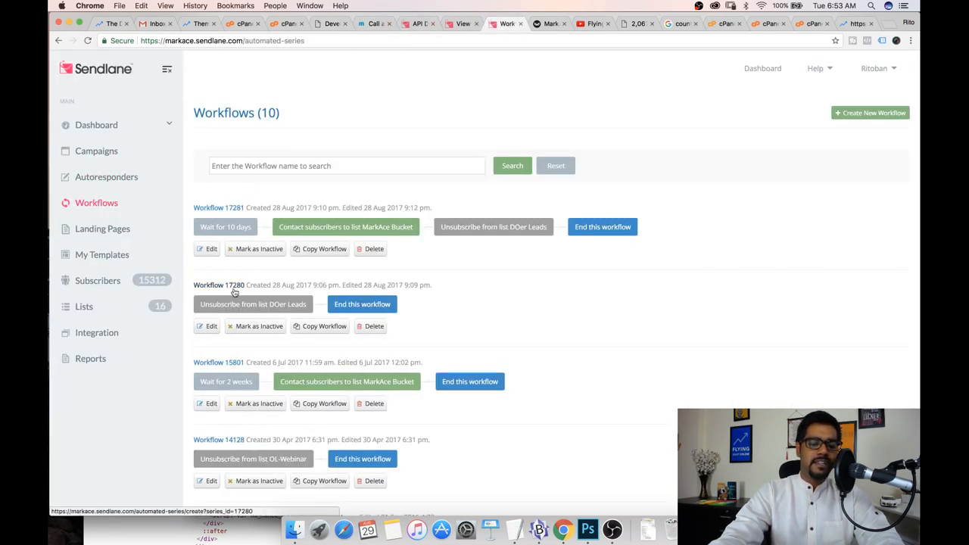
click(232, 285)
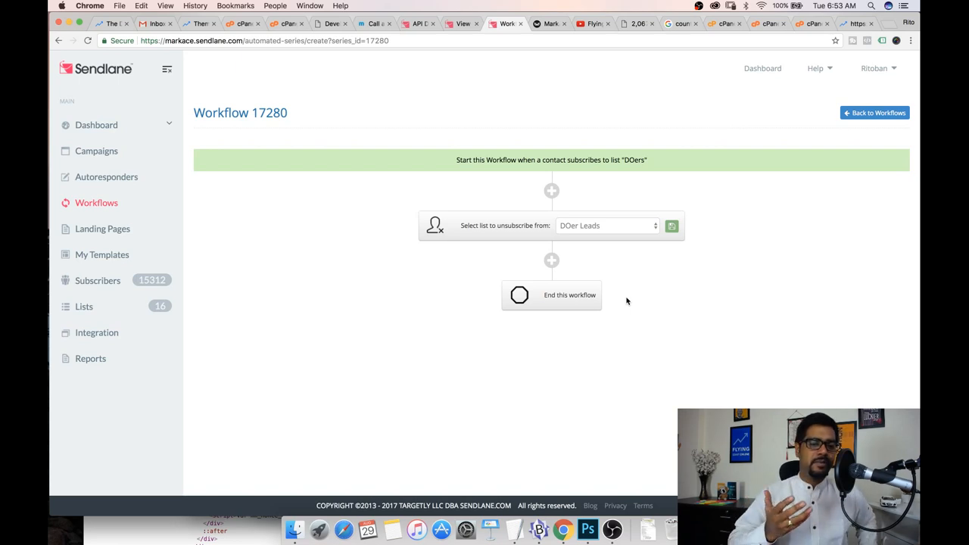
Examine the sendlane-mm.php script file name in the Member Added notification's URL
click(317, 26)
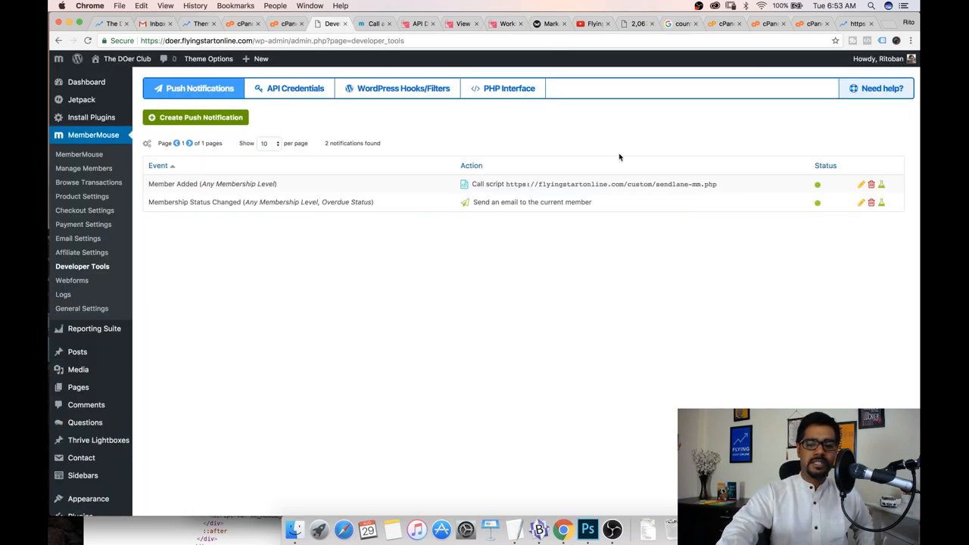
drag(717, 184, 655, 184)
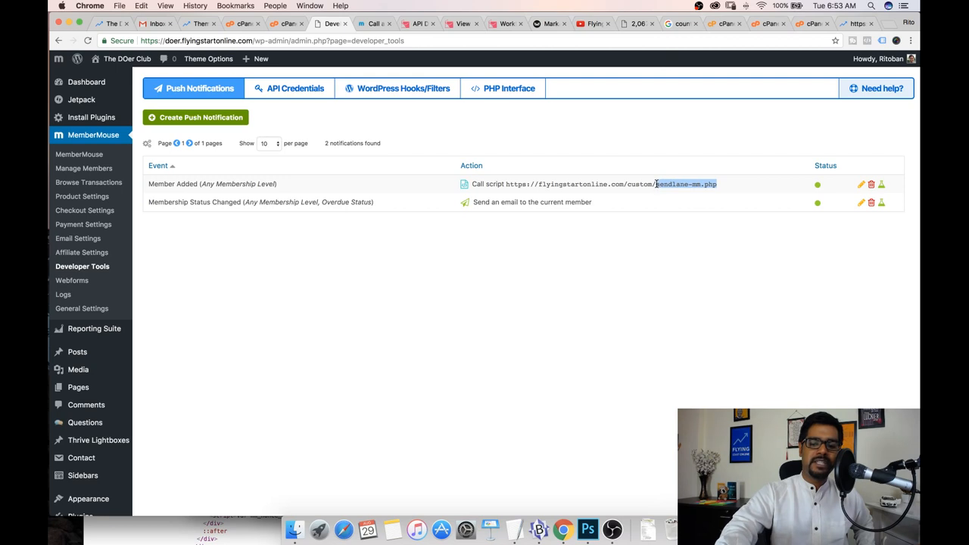
click(644, 222)
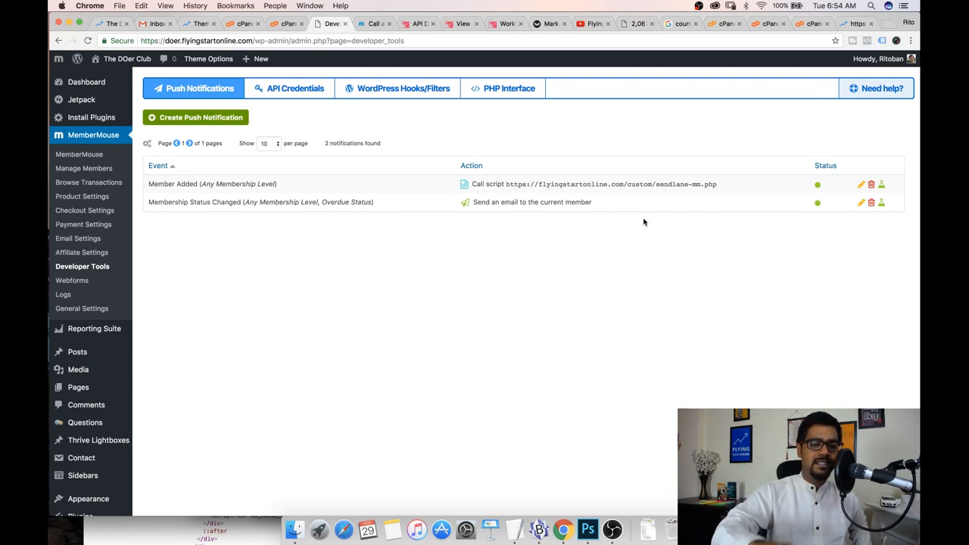
click(501, 23)
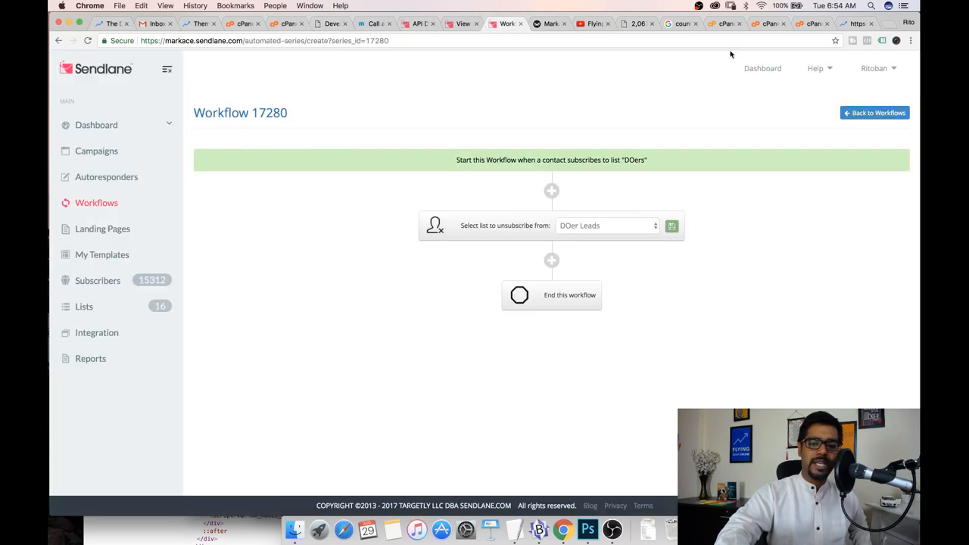
click(890, 69)
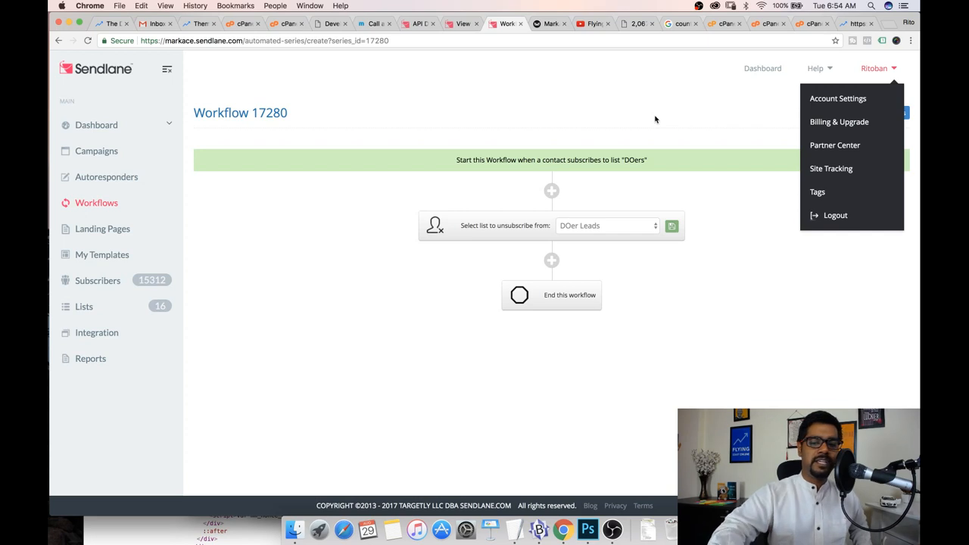
click(305, 218)
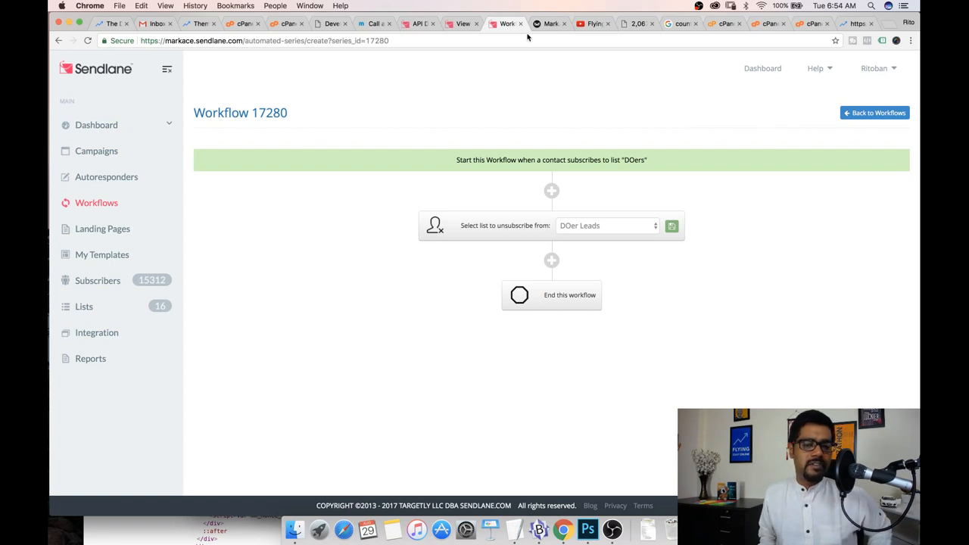
Browse the actions available for a new step at the top of Workflow 17280 without adding one
click(551, 196)
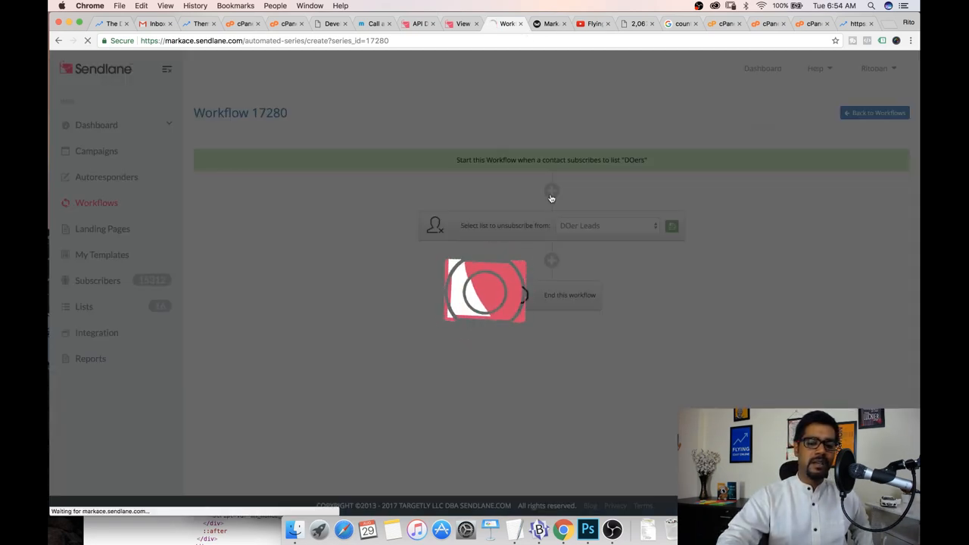
scroll(493, 292, down, 4)
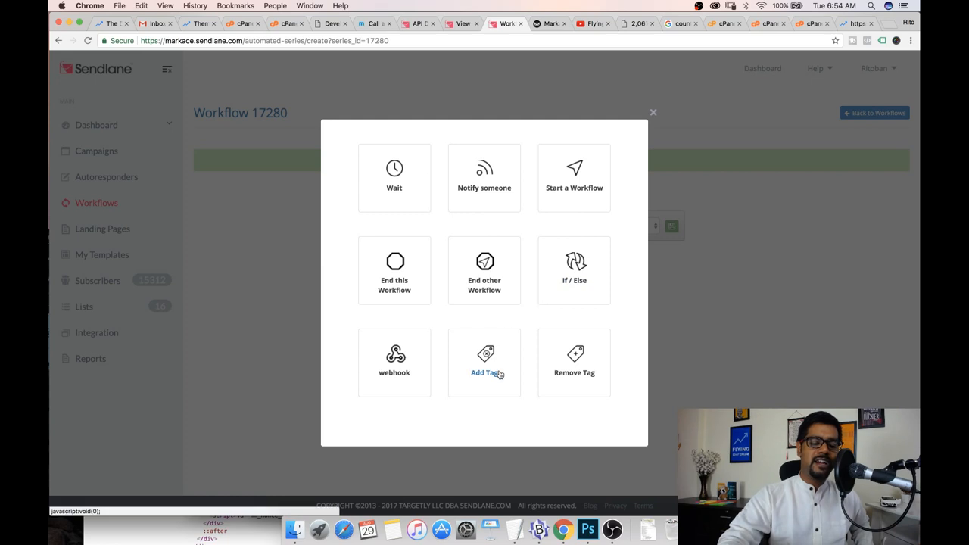
scroll(450, 364, up, 2)
scroll(420, 397, down, 2)
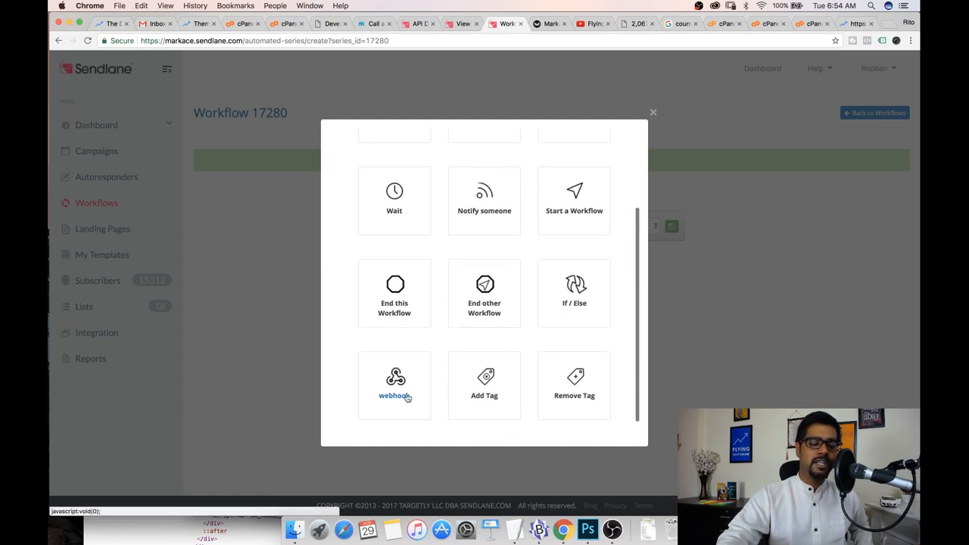
scroll(432, 356, up, 3)
scroll(437, 345, up, 1)
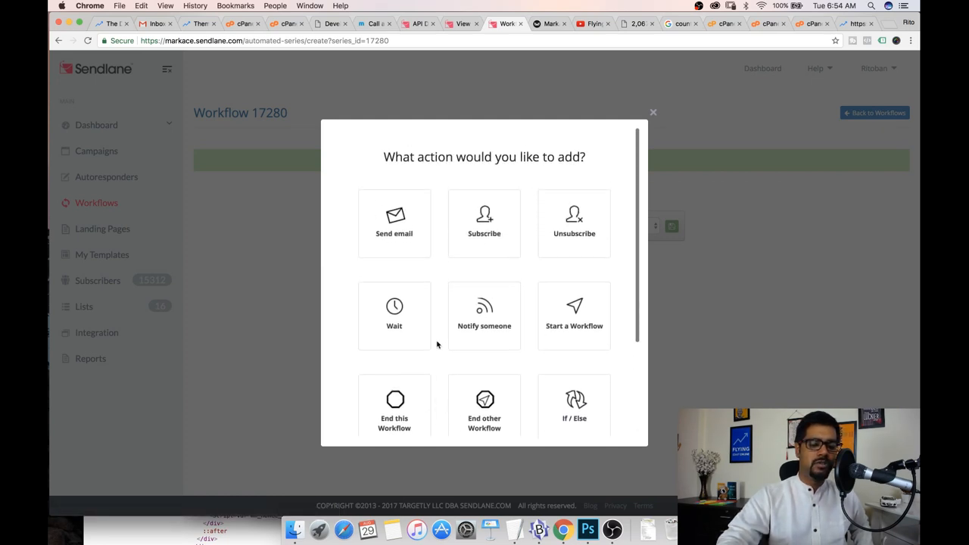
click(652, 112)
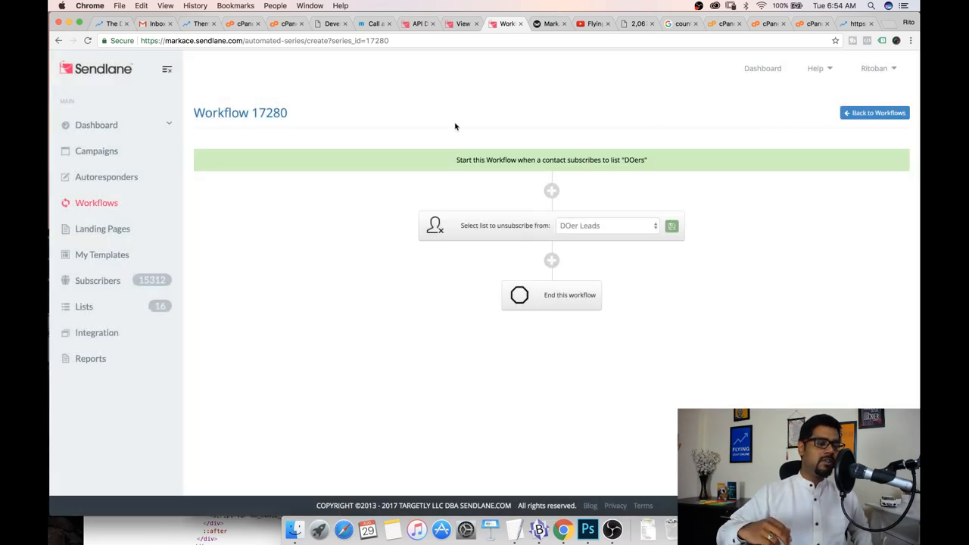